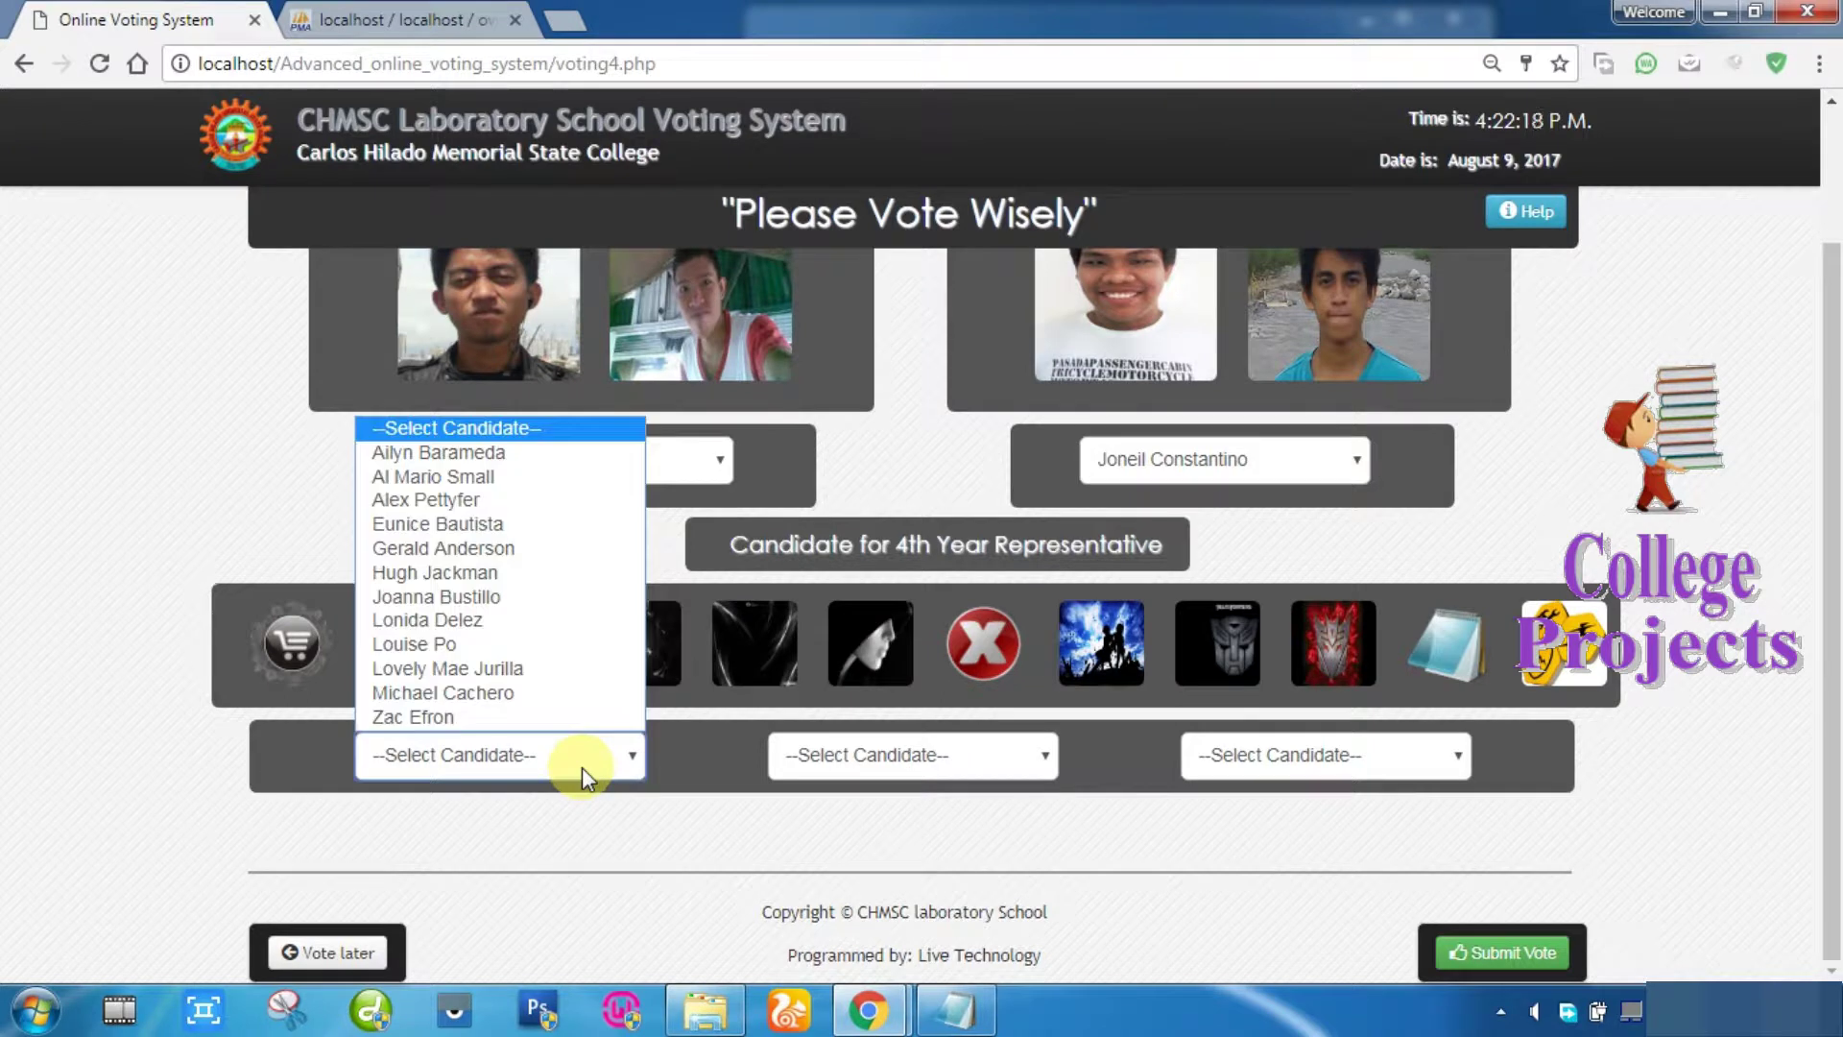
# Step: Choose the first and second 4th Year Representative candidates from their dropdowns
pyautogui.click(498, 574)
pyautogui.click(918, 755)
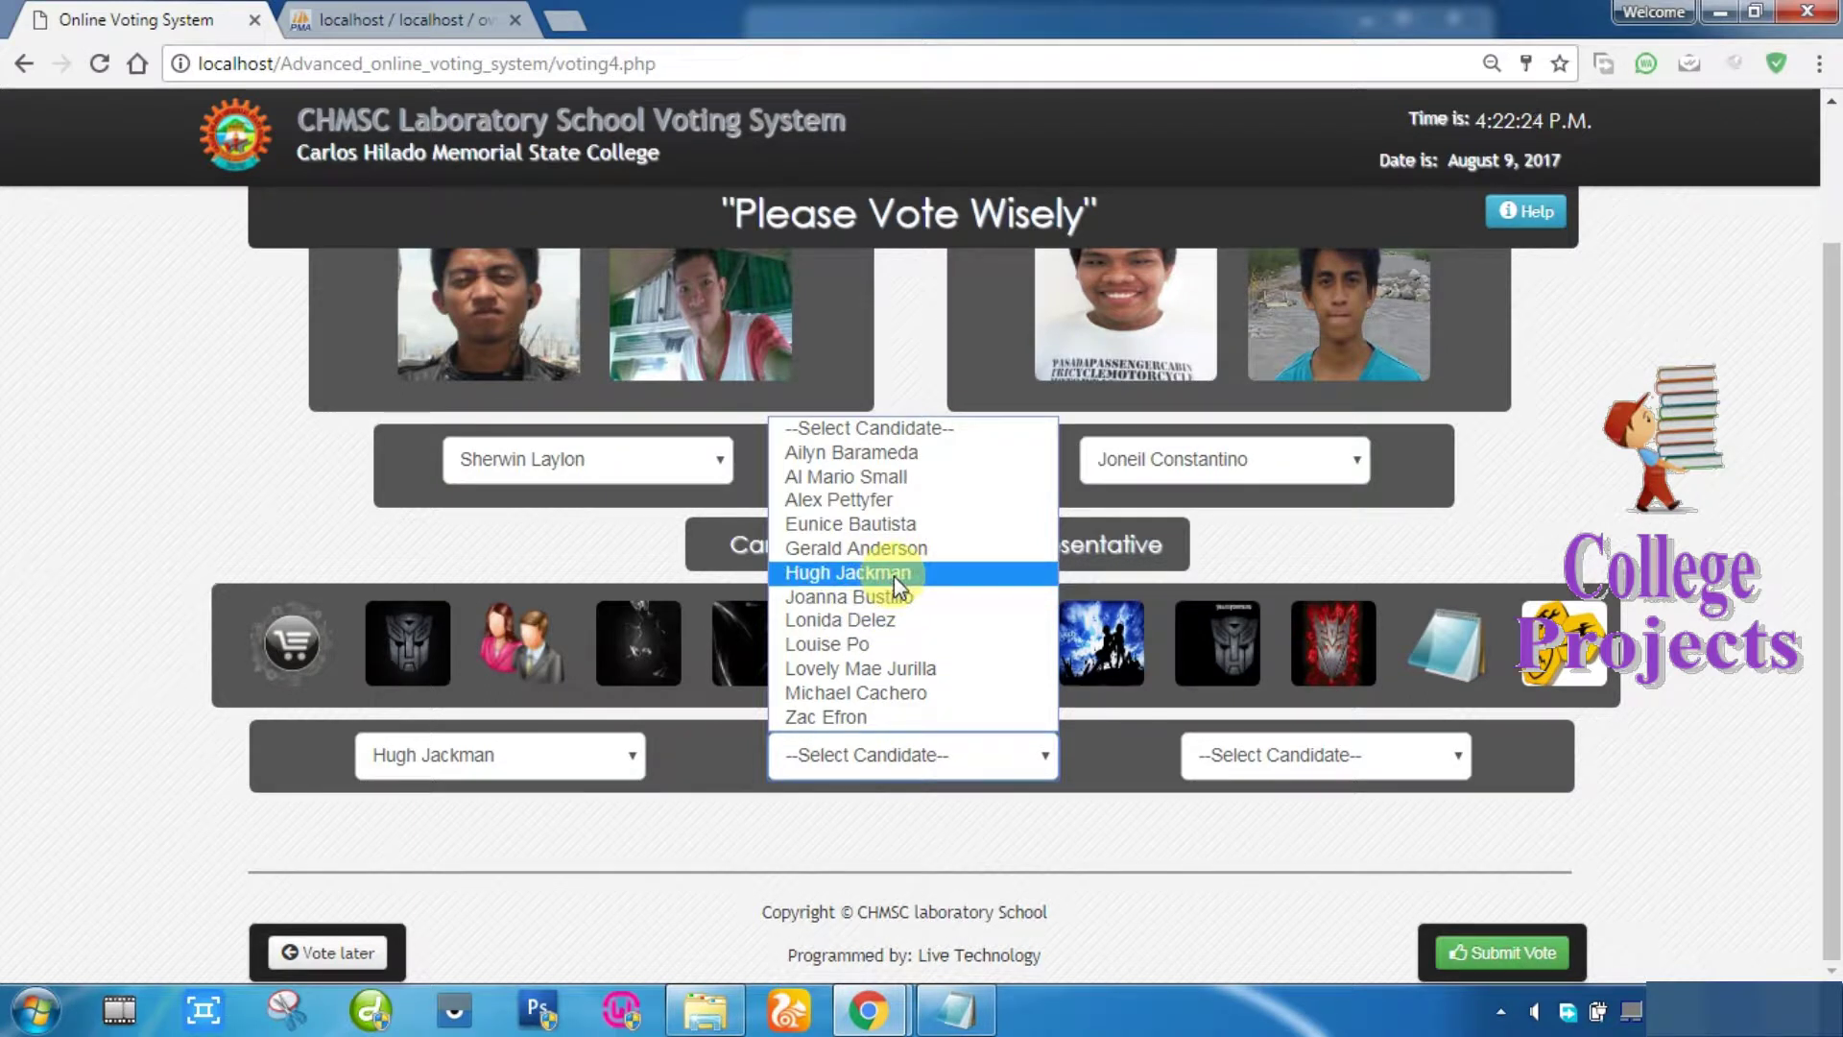
pyautogui.click(822, 851)
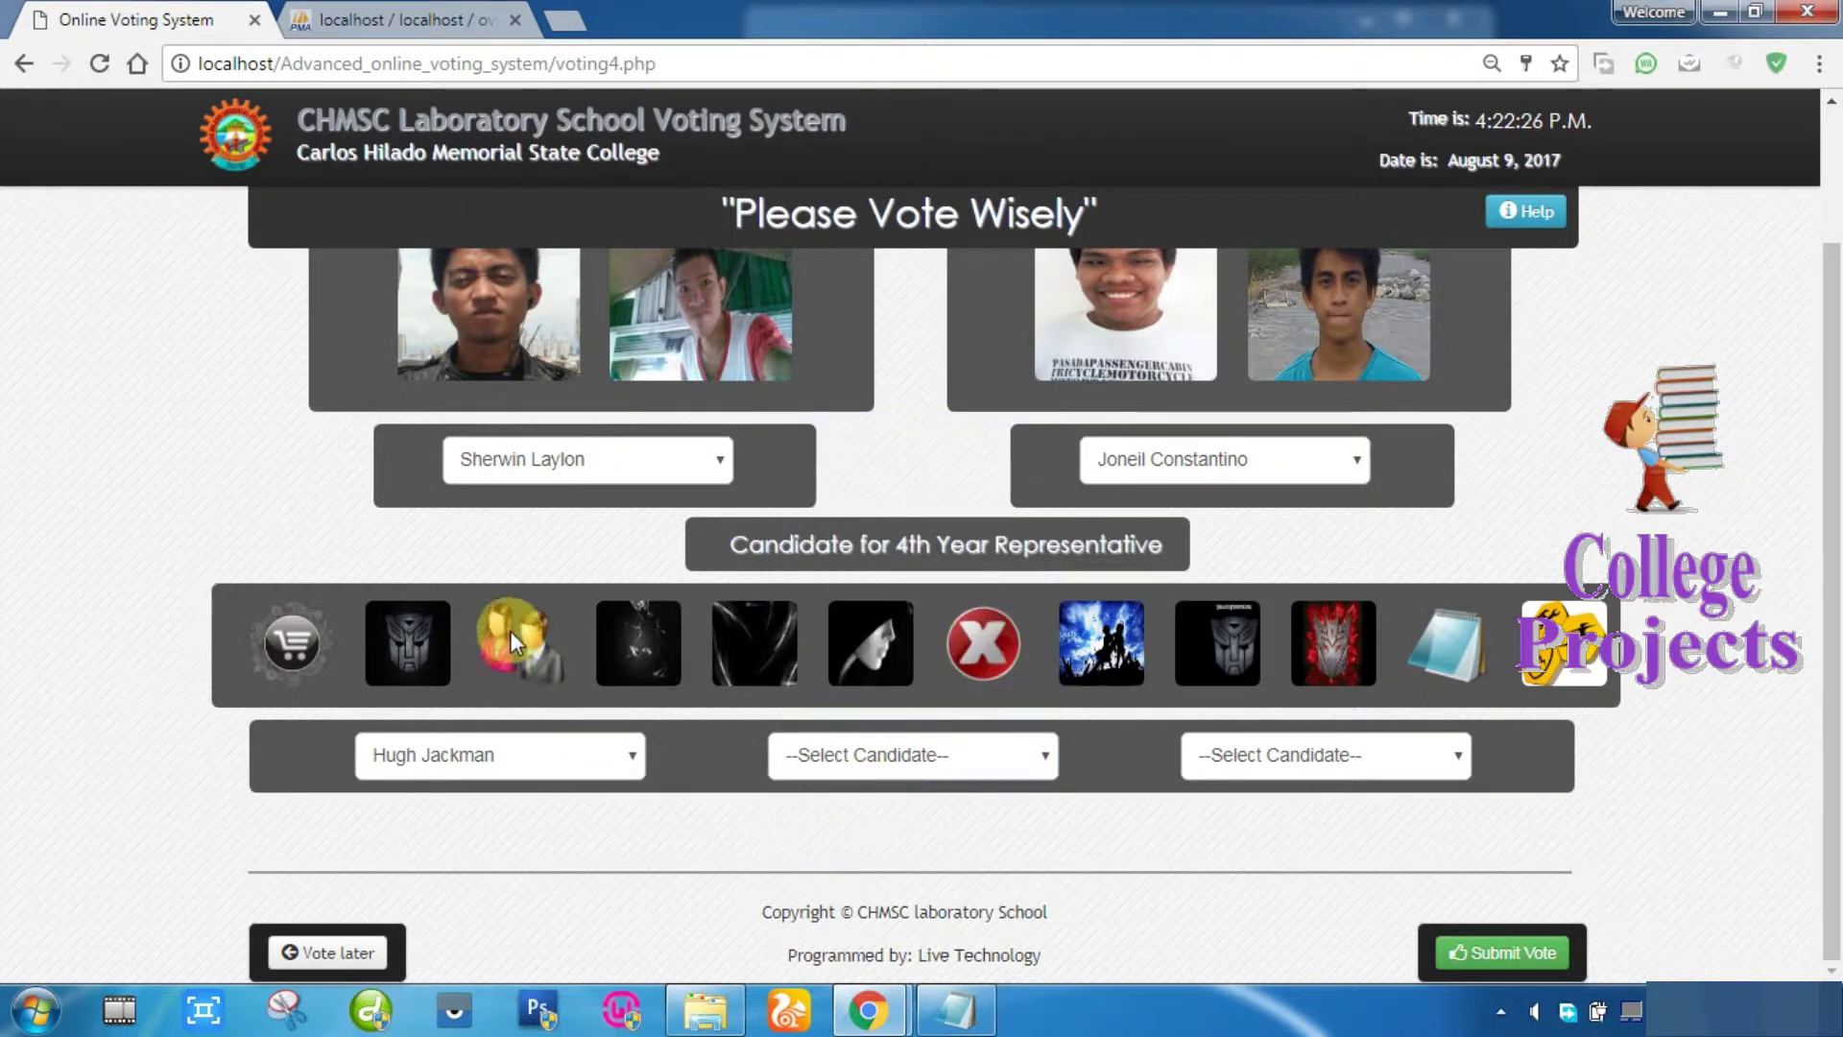
pyautogui.moveTo(512, 624)
pyautogui.click(839, 751)
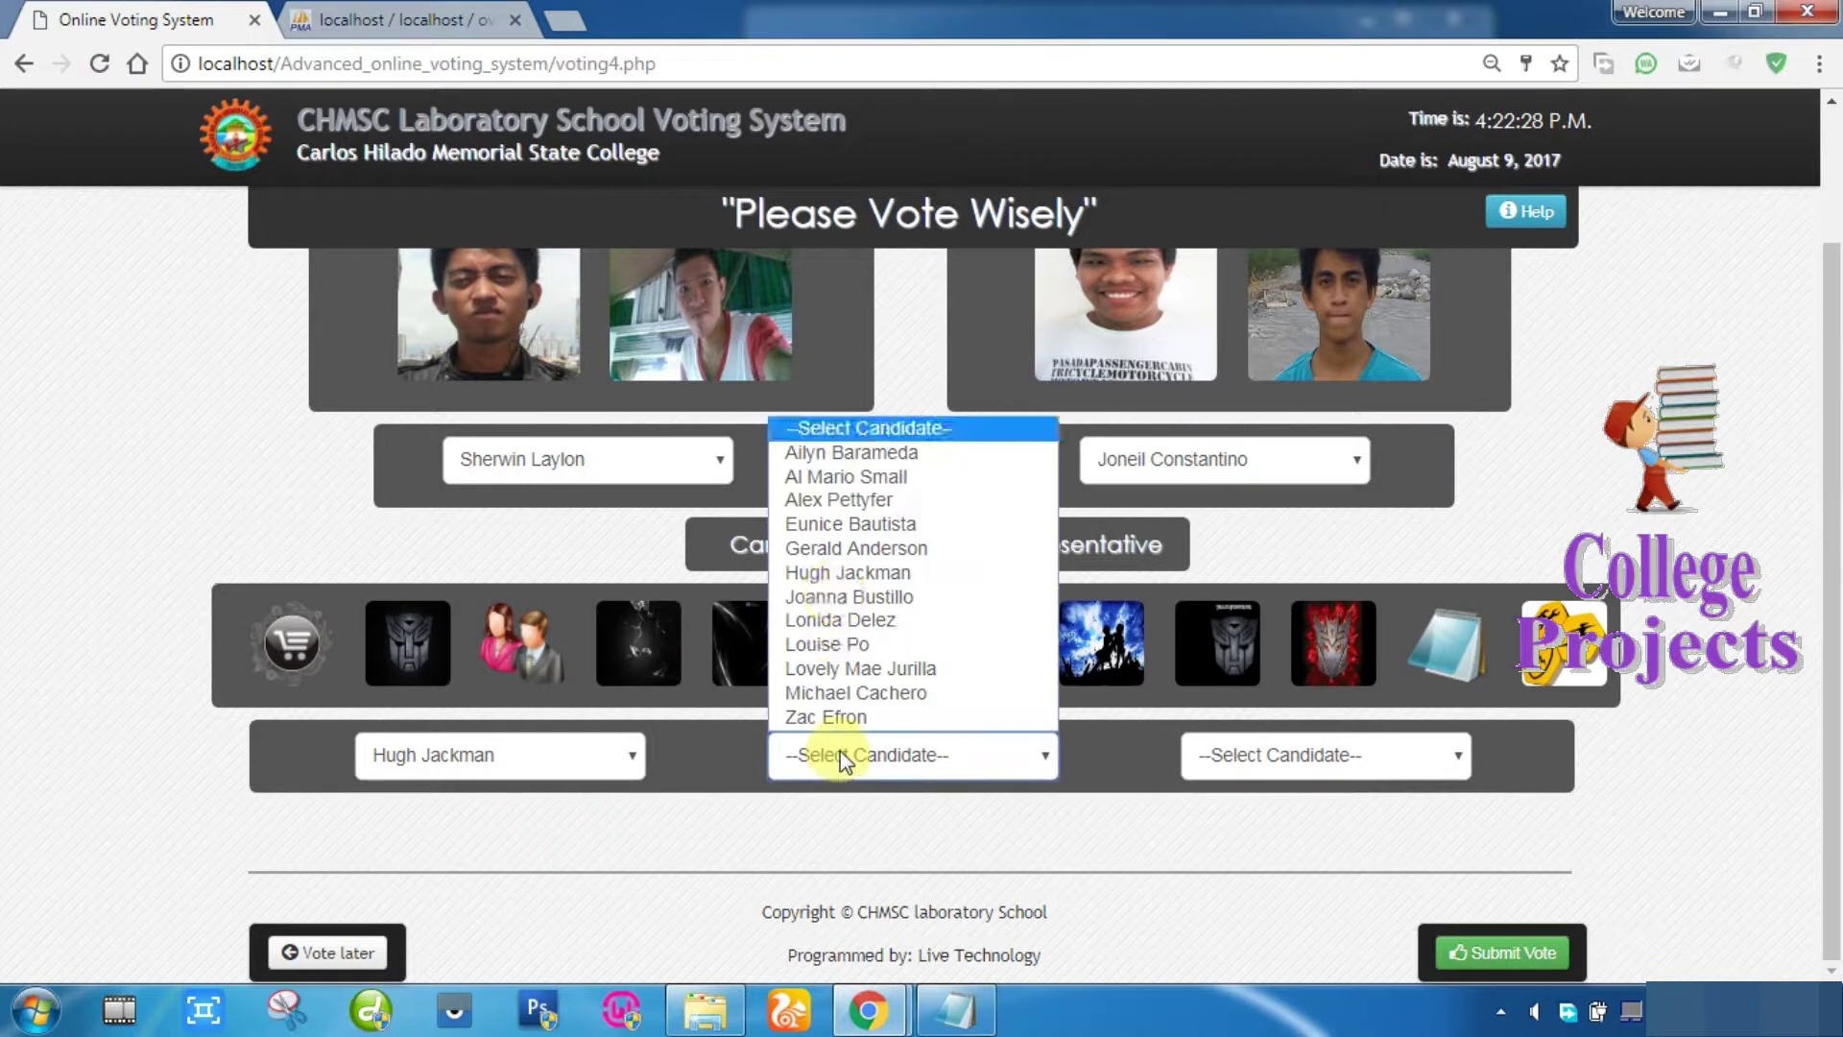
pyautogui.click(837, 500)
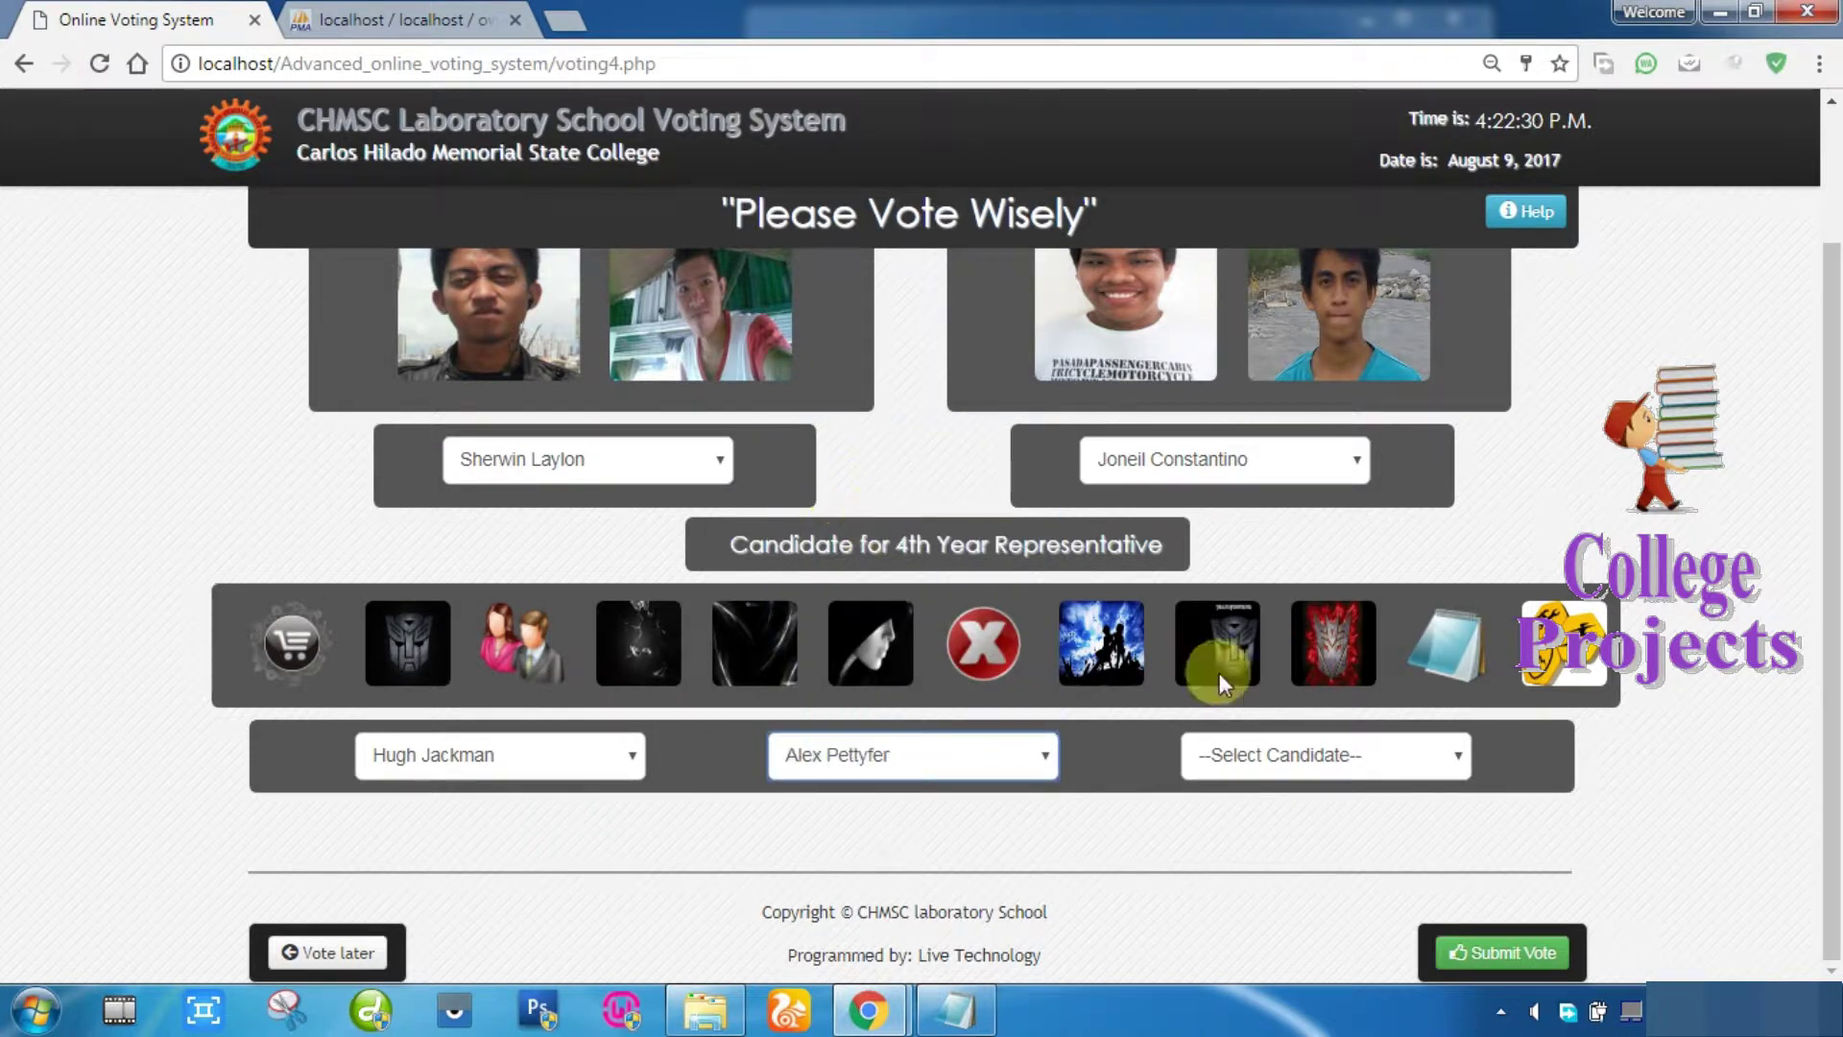
# Step: Choose the third 4th Year Representative and submit the ballot for review
pyautogui.click(1270, 756)
pyautogui.click(1211, 785)
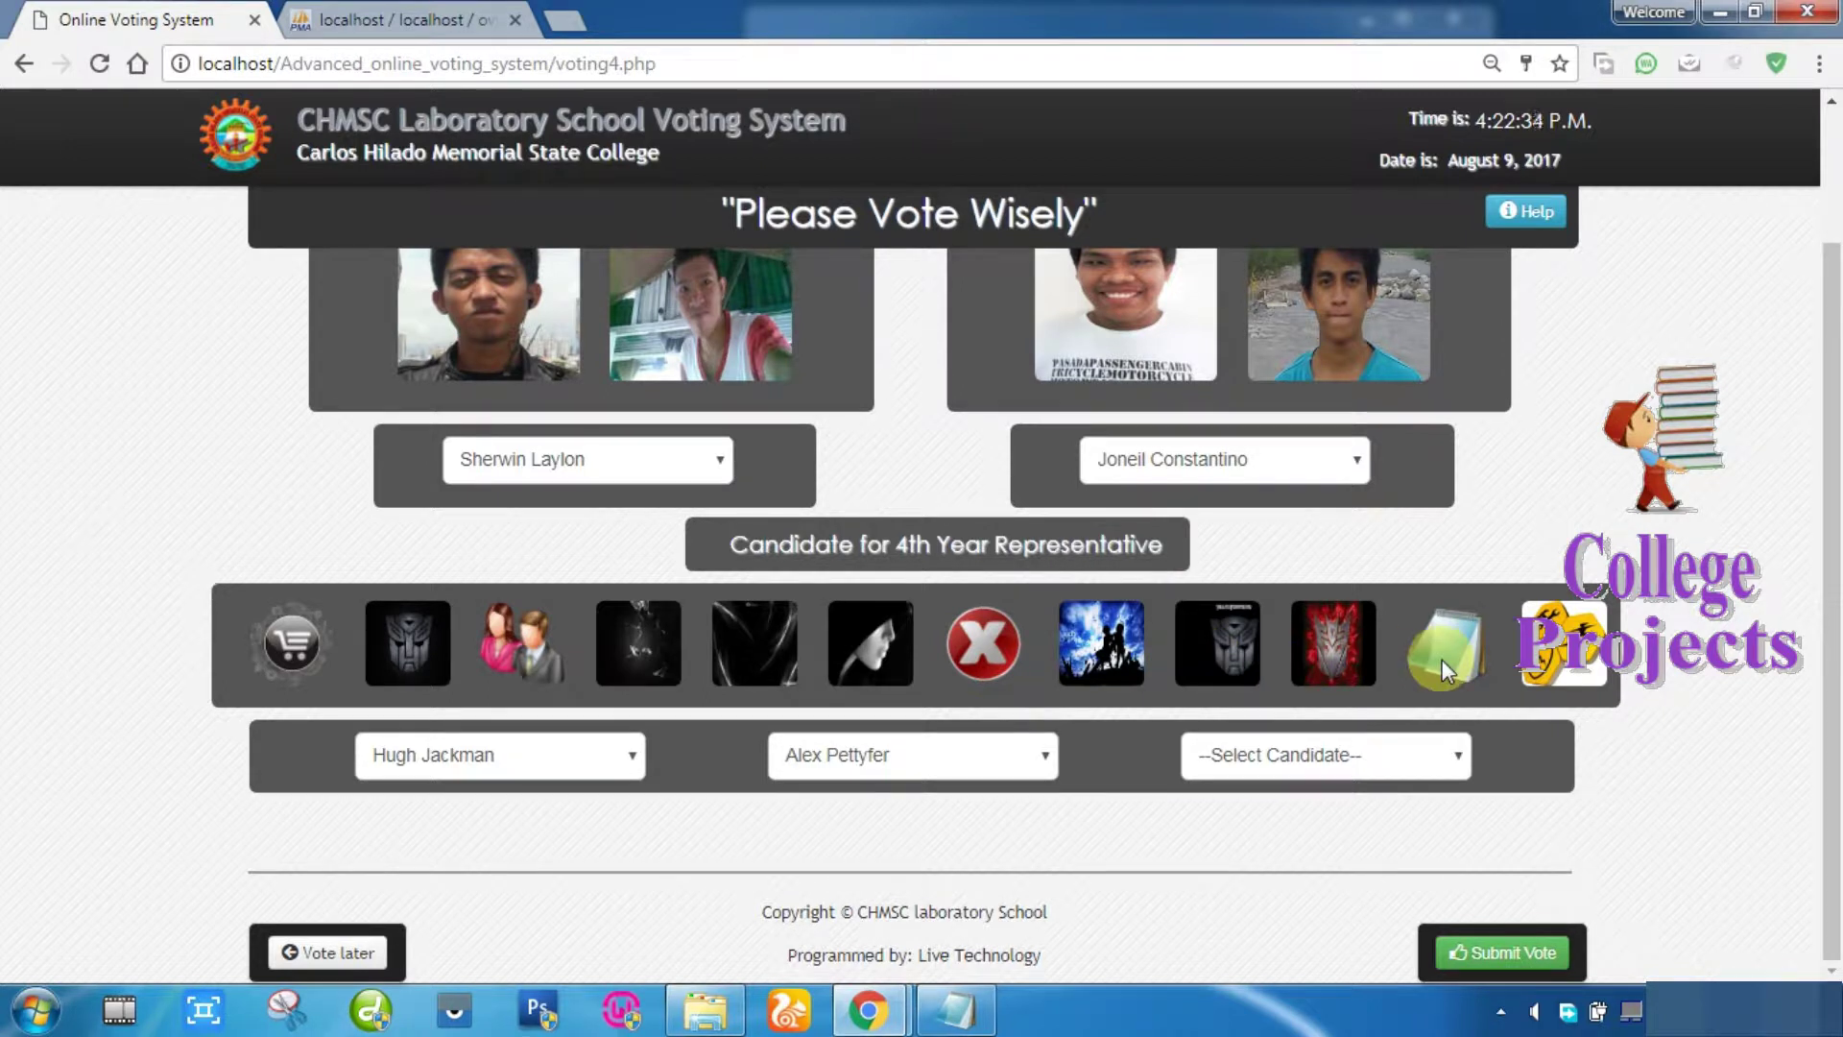
pyautogui.moveTo(1448, 641)
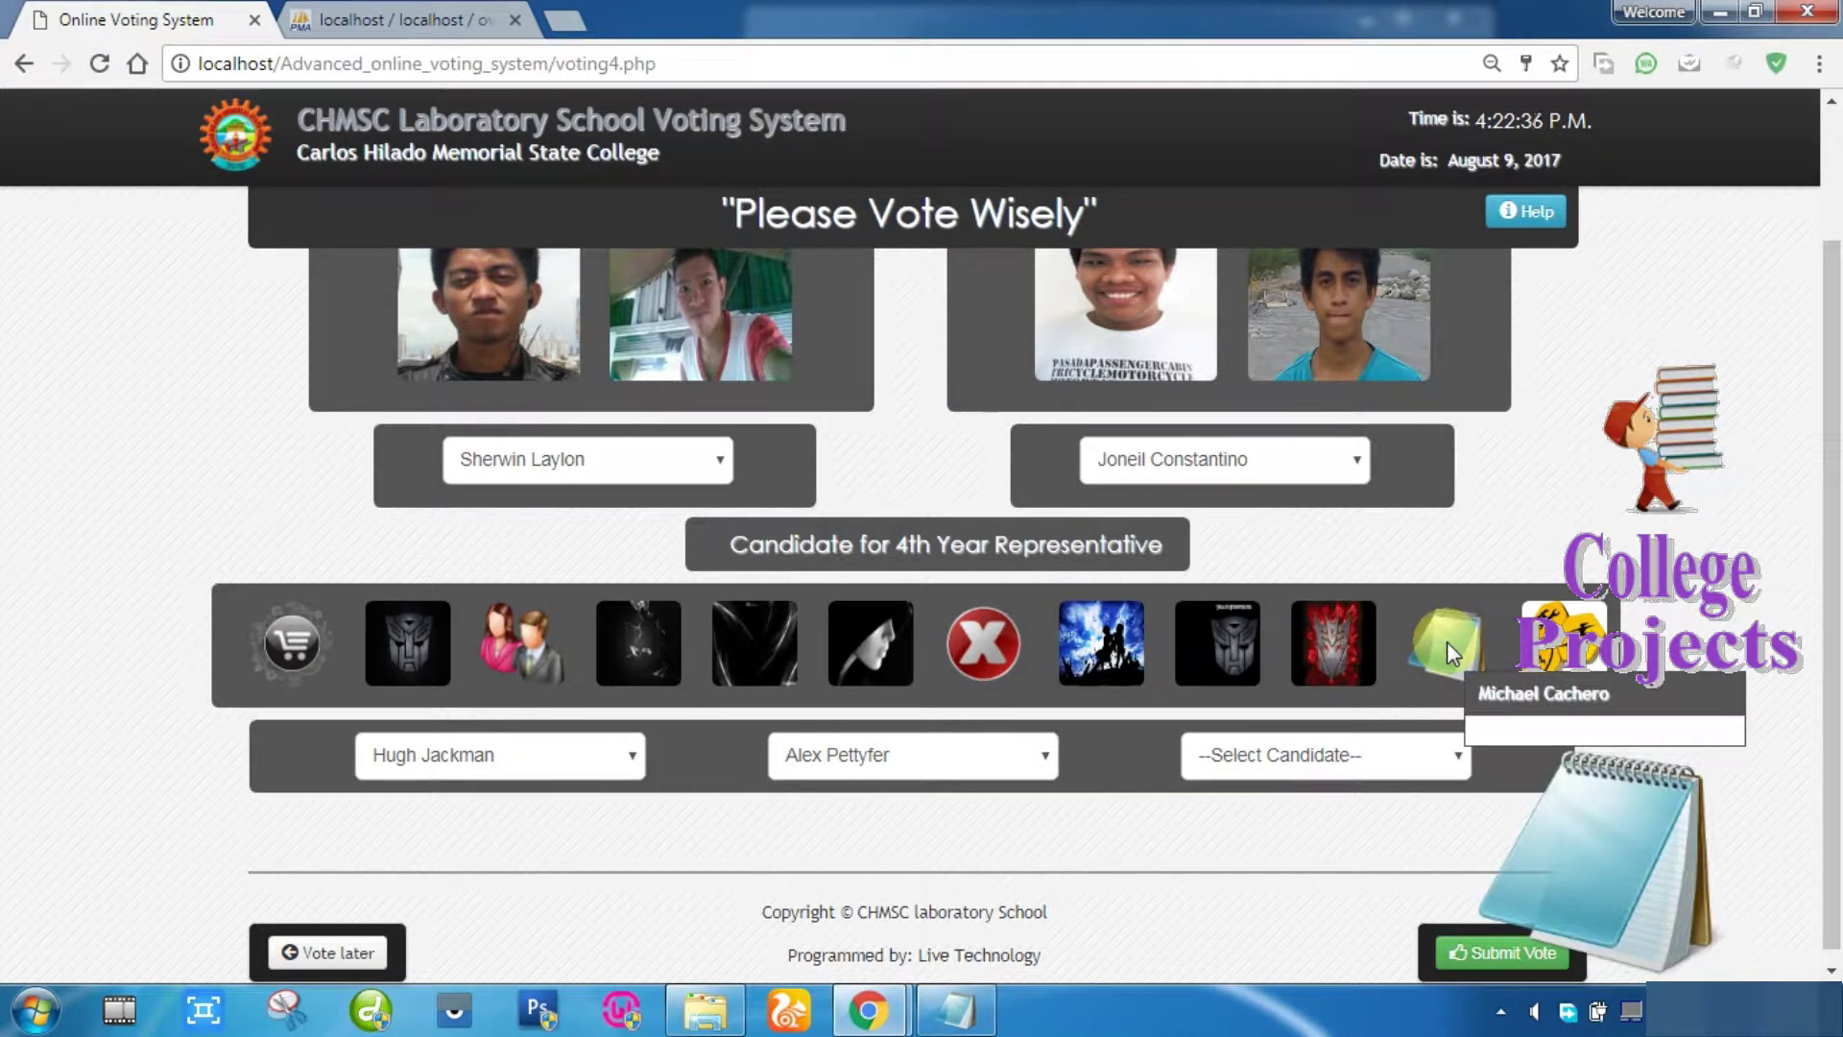
pyautogui.click(1362, 749)
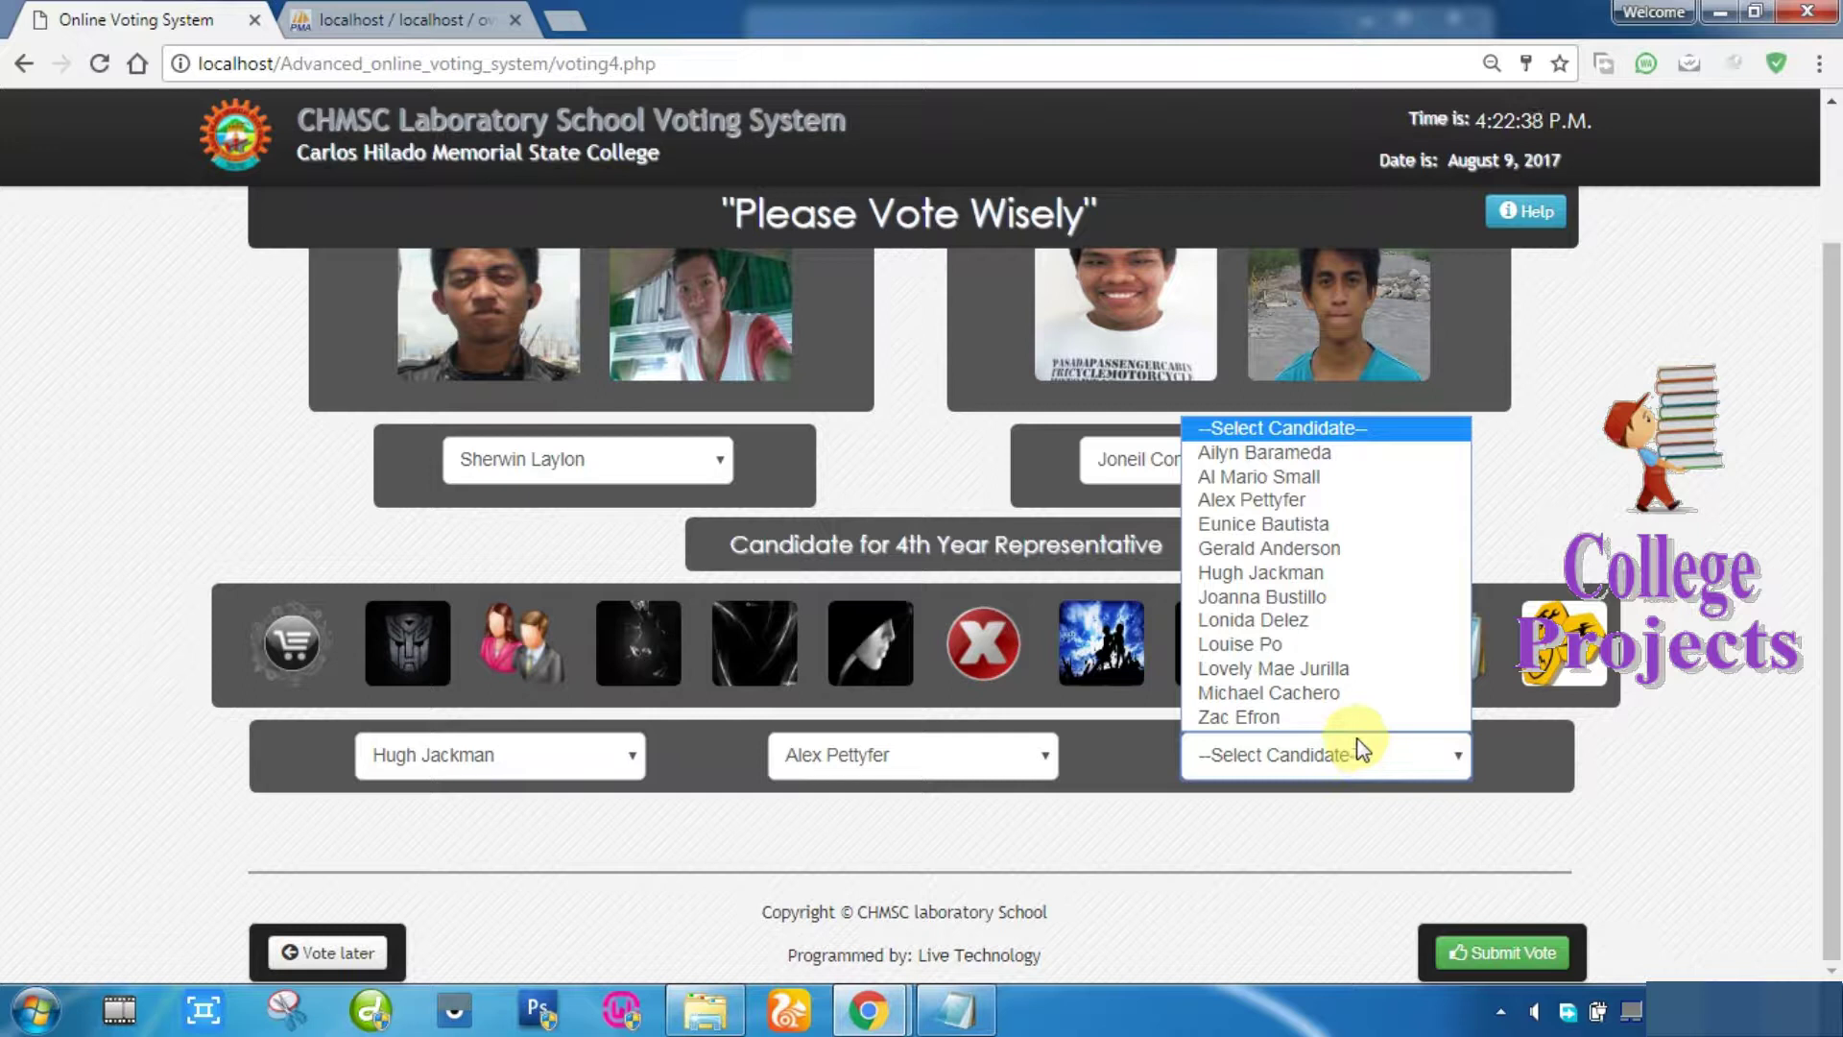
pyautogui.click(1304, 694)
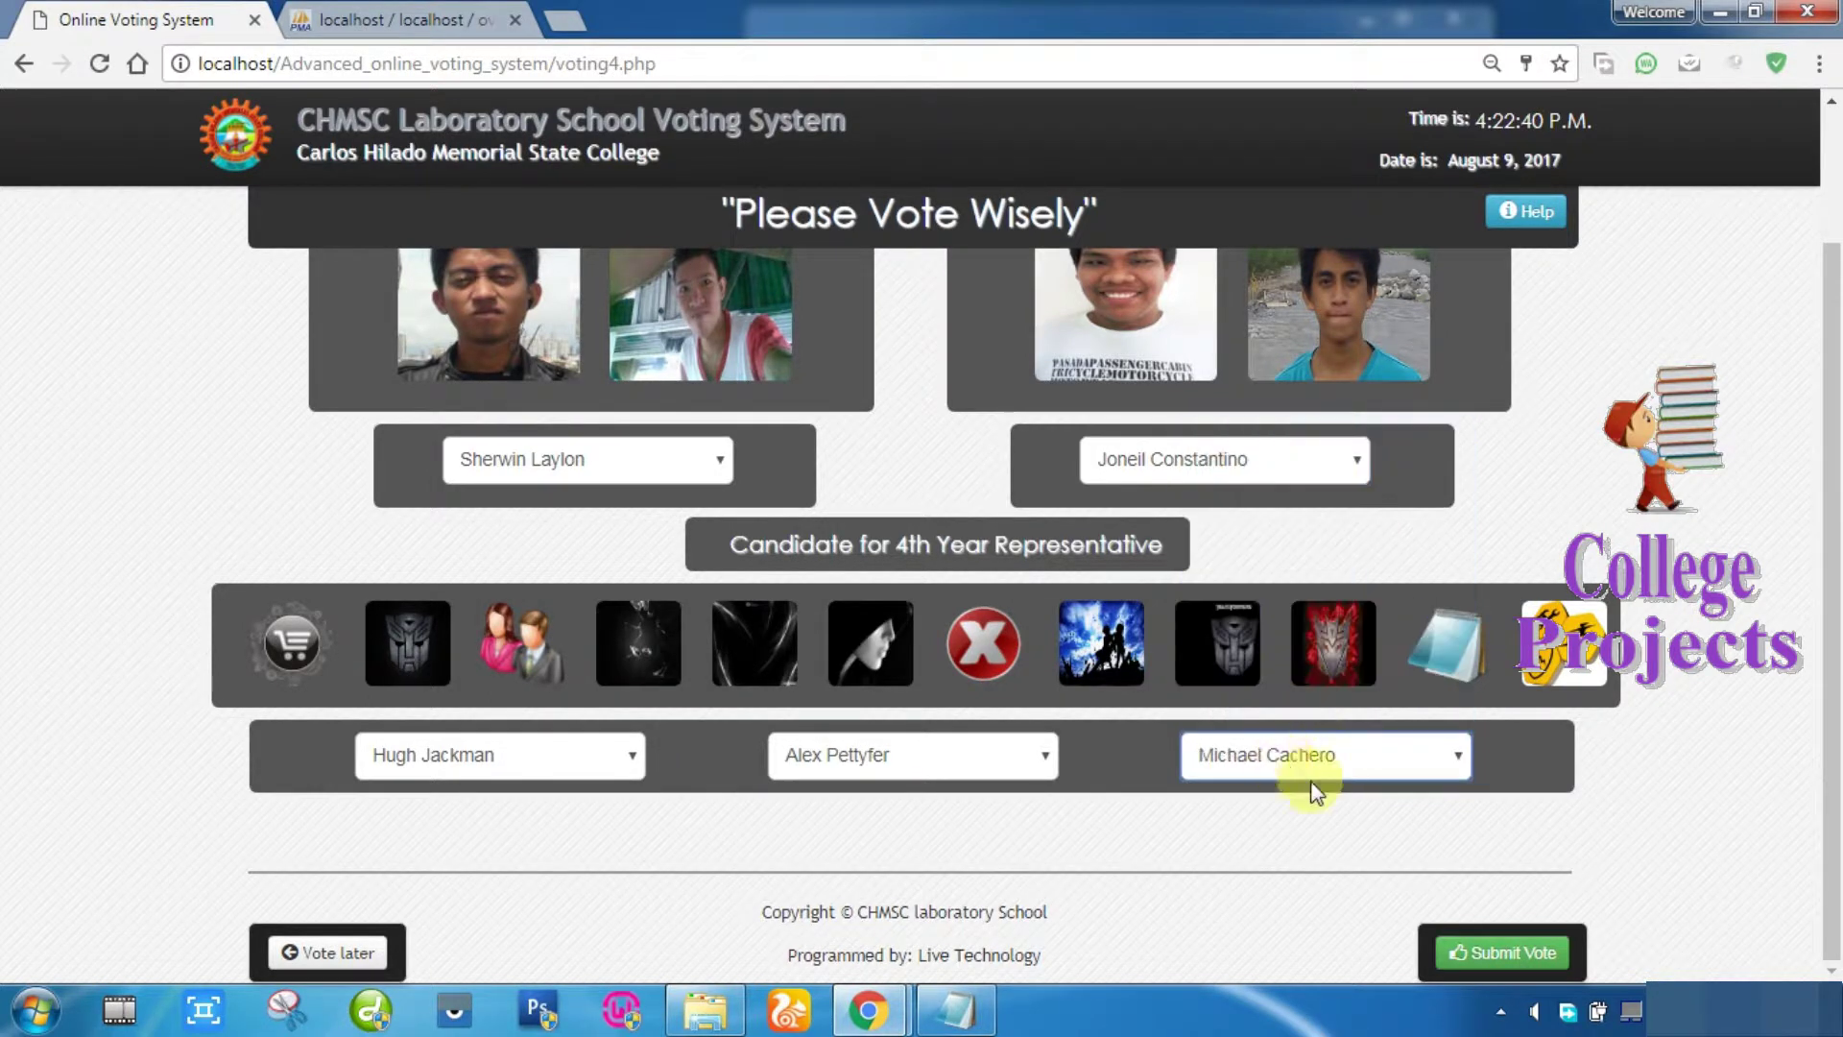
pyautogui.click(1478, 955)
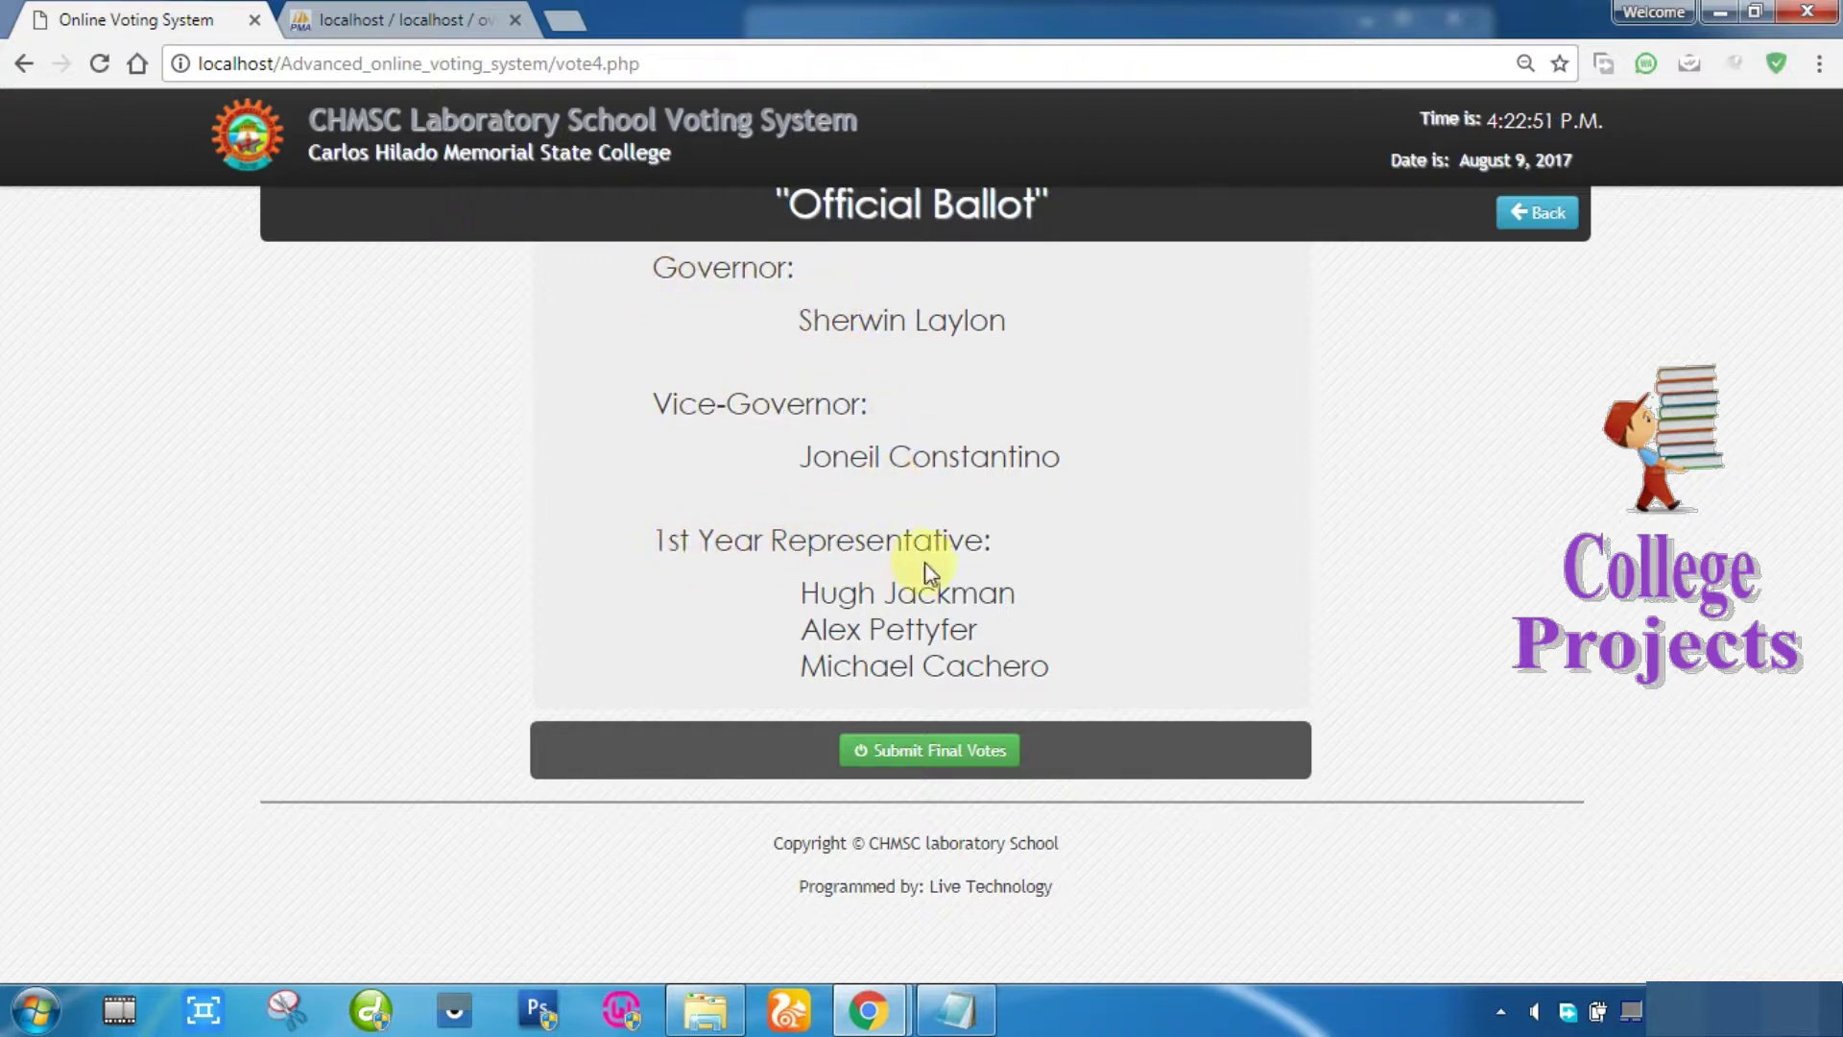
# Step: Submit the final votes and confirm with Yes, signing the voter out
pyautogui.click(966, 750)
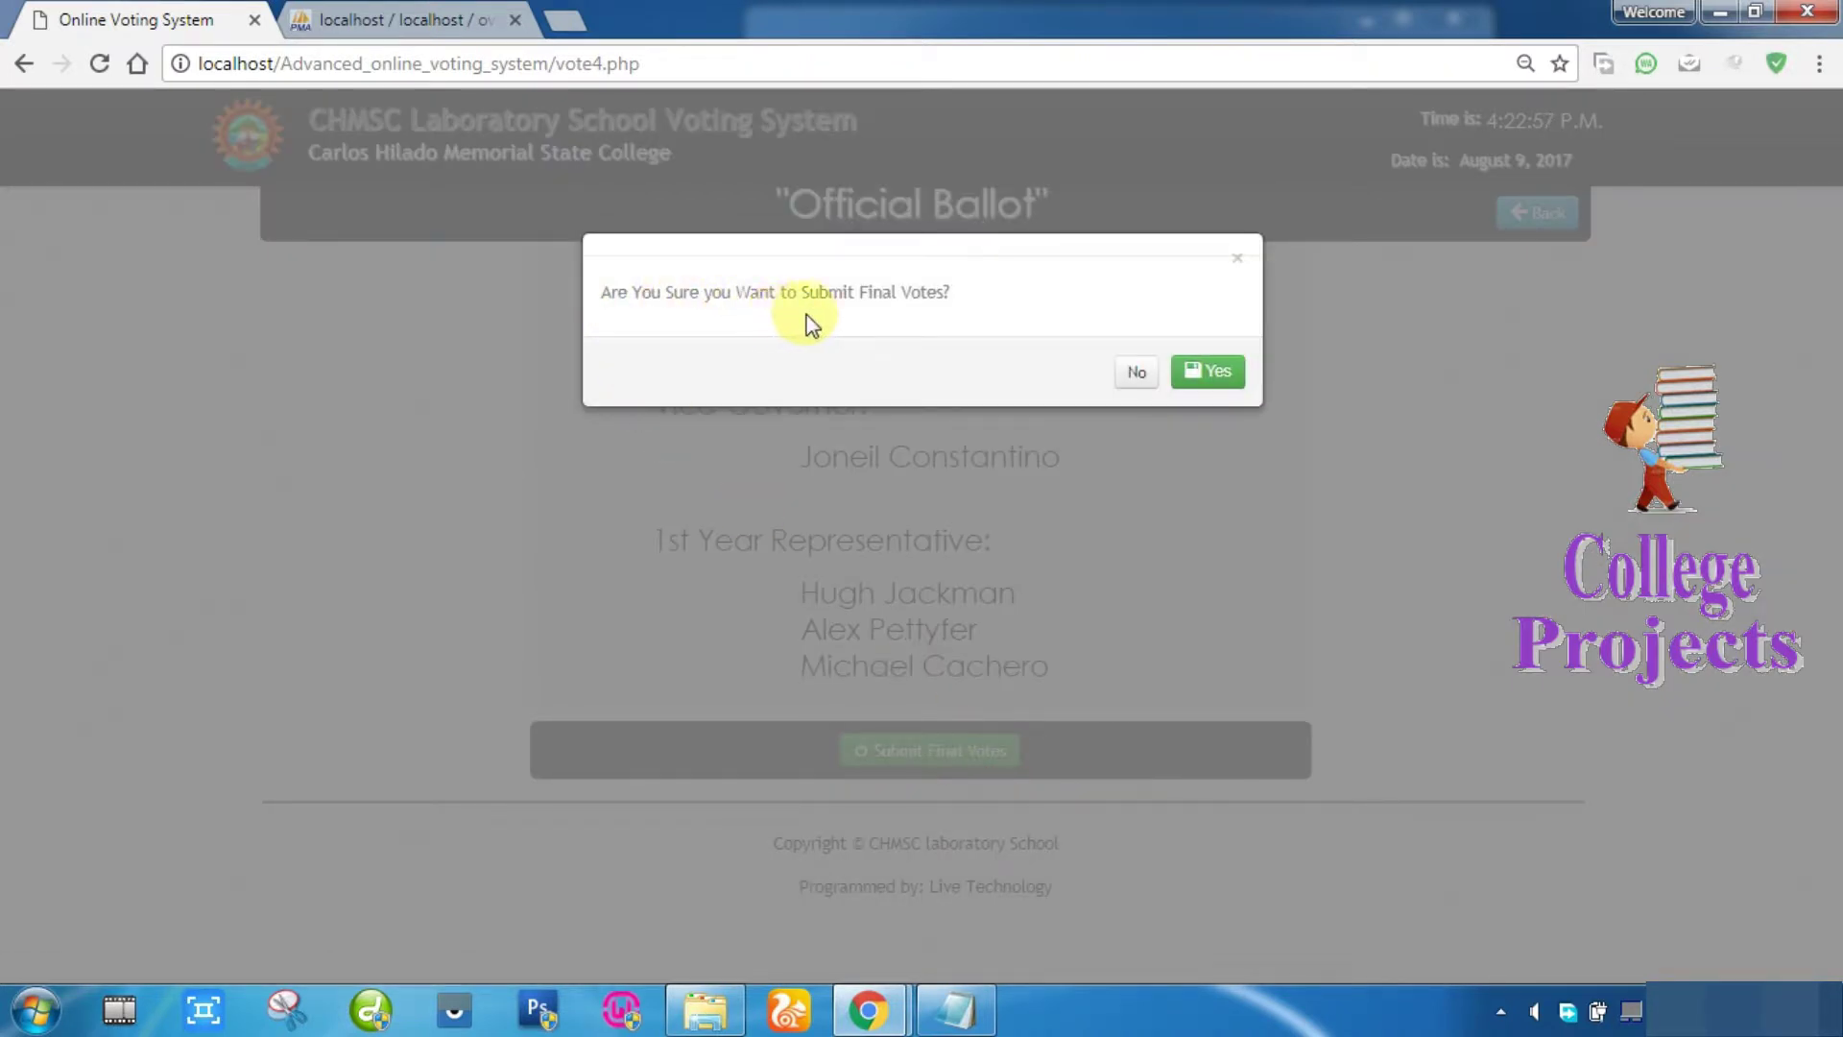
pyautogui.click(1194, 382)
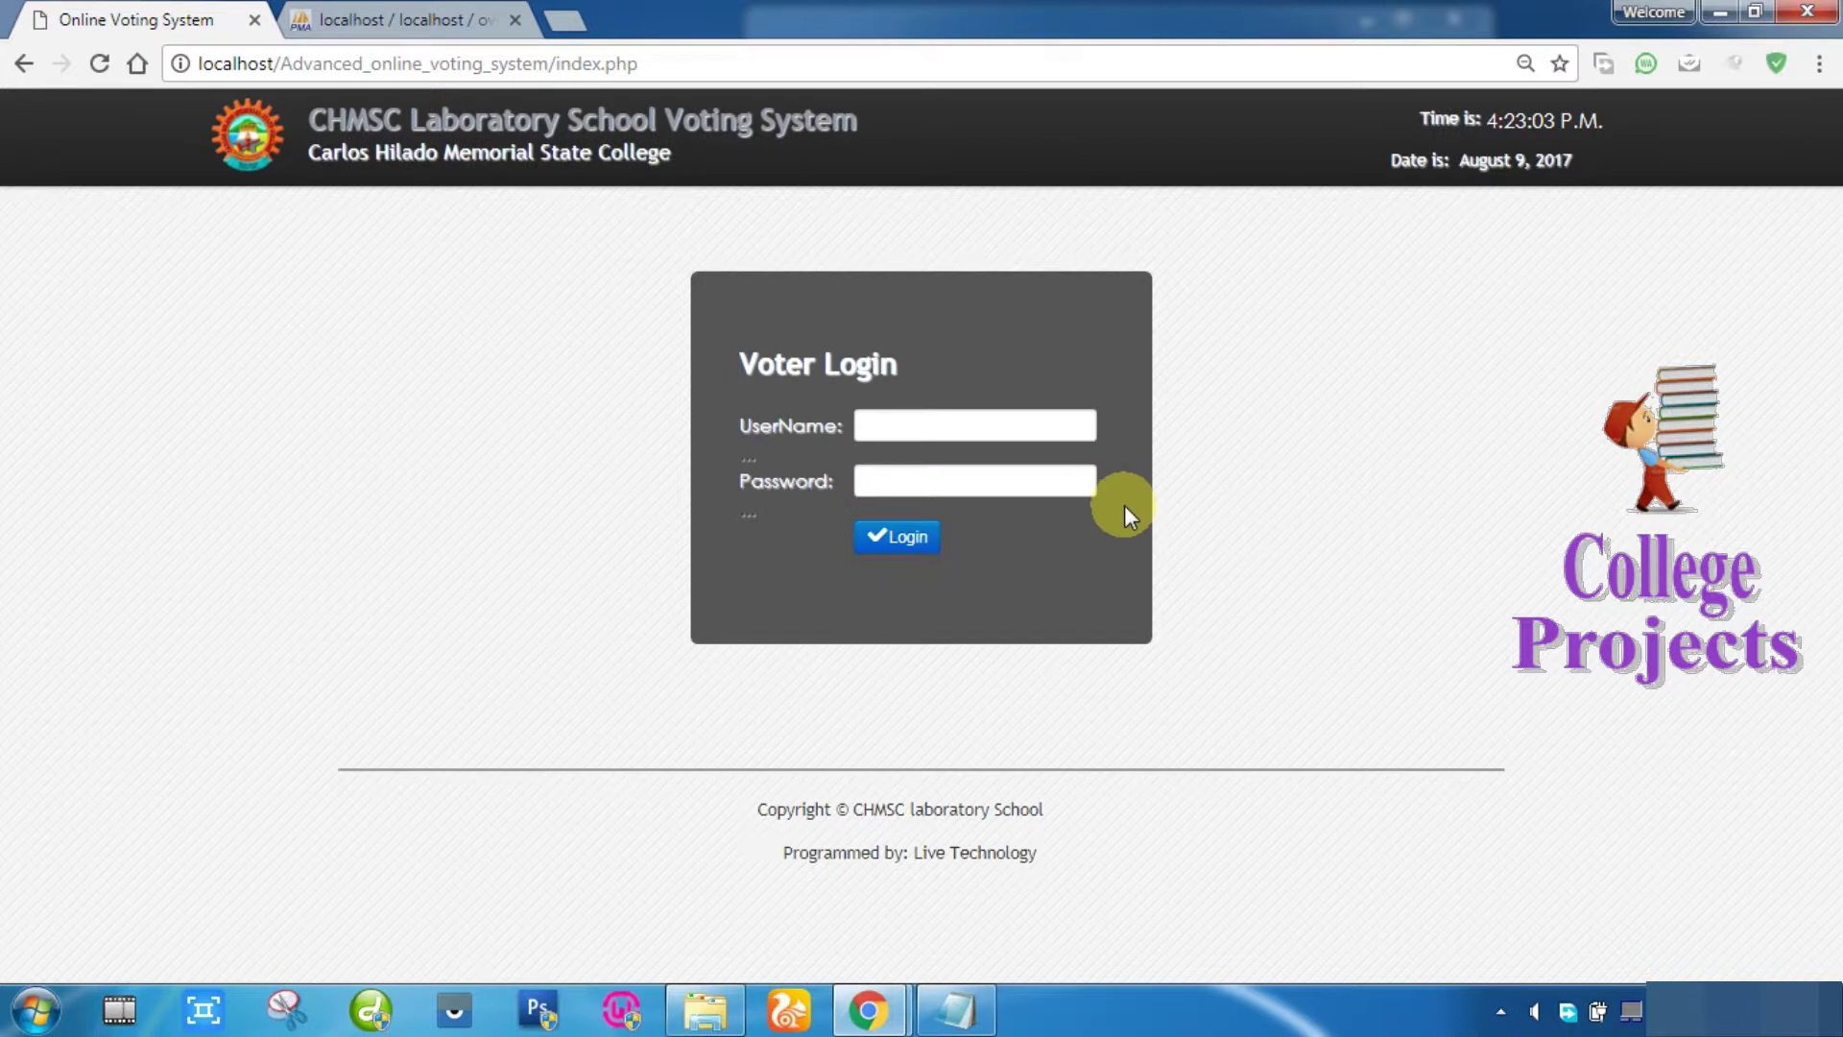
# Step: Retry the same voter's login, see 'You Can Only Vote Once', then point the address to admin
pyautogui.click(897, 423)
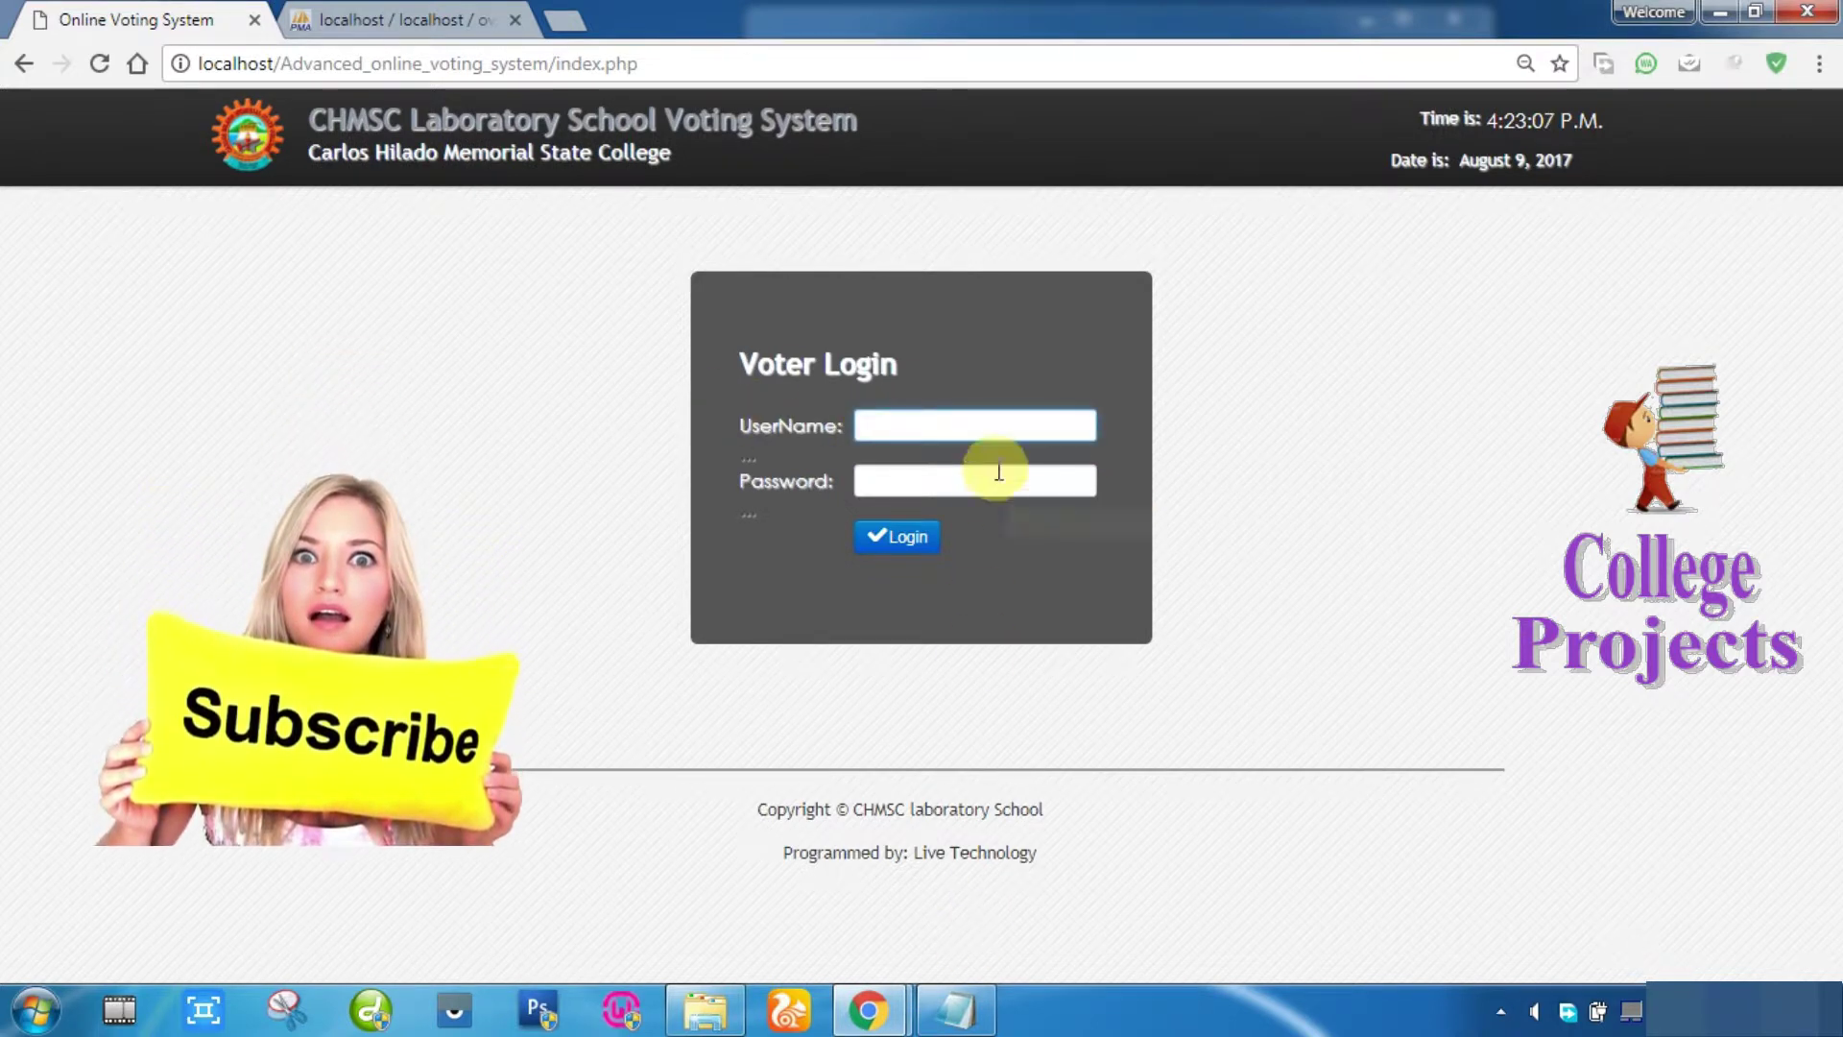
pyautogui.write('mohamed')
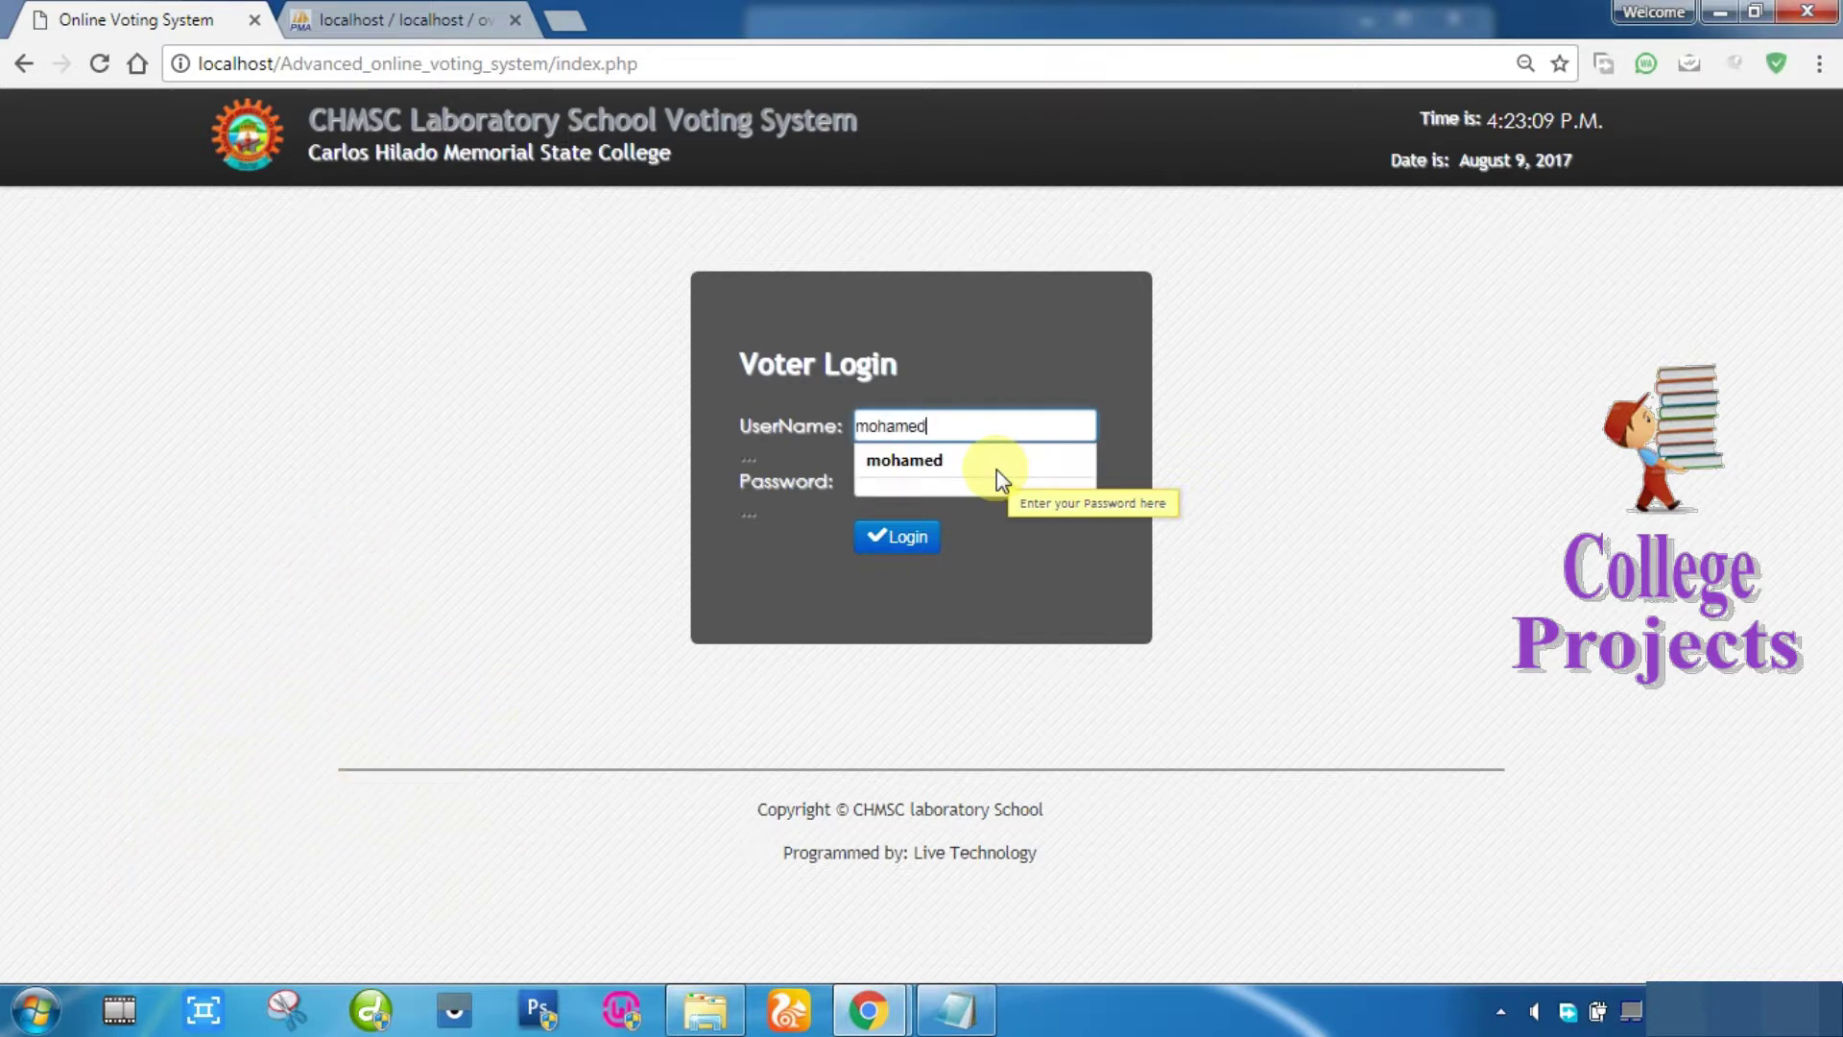
pyautogui.press('Tab')
pyautogui.write('m')
pyautogui.press('Return')
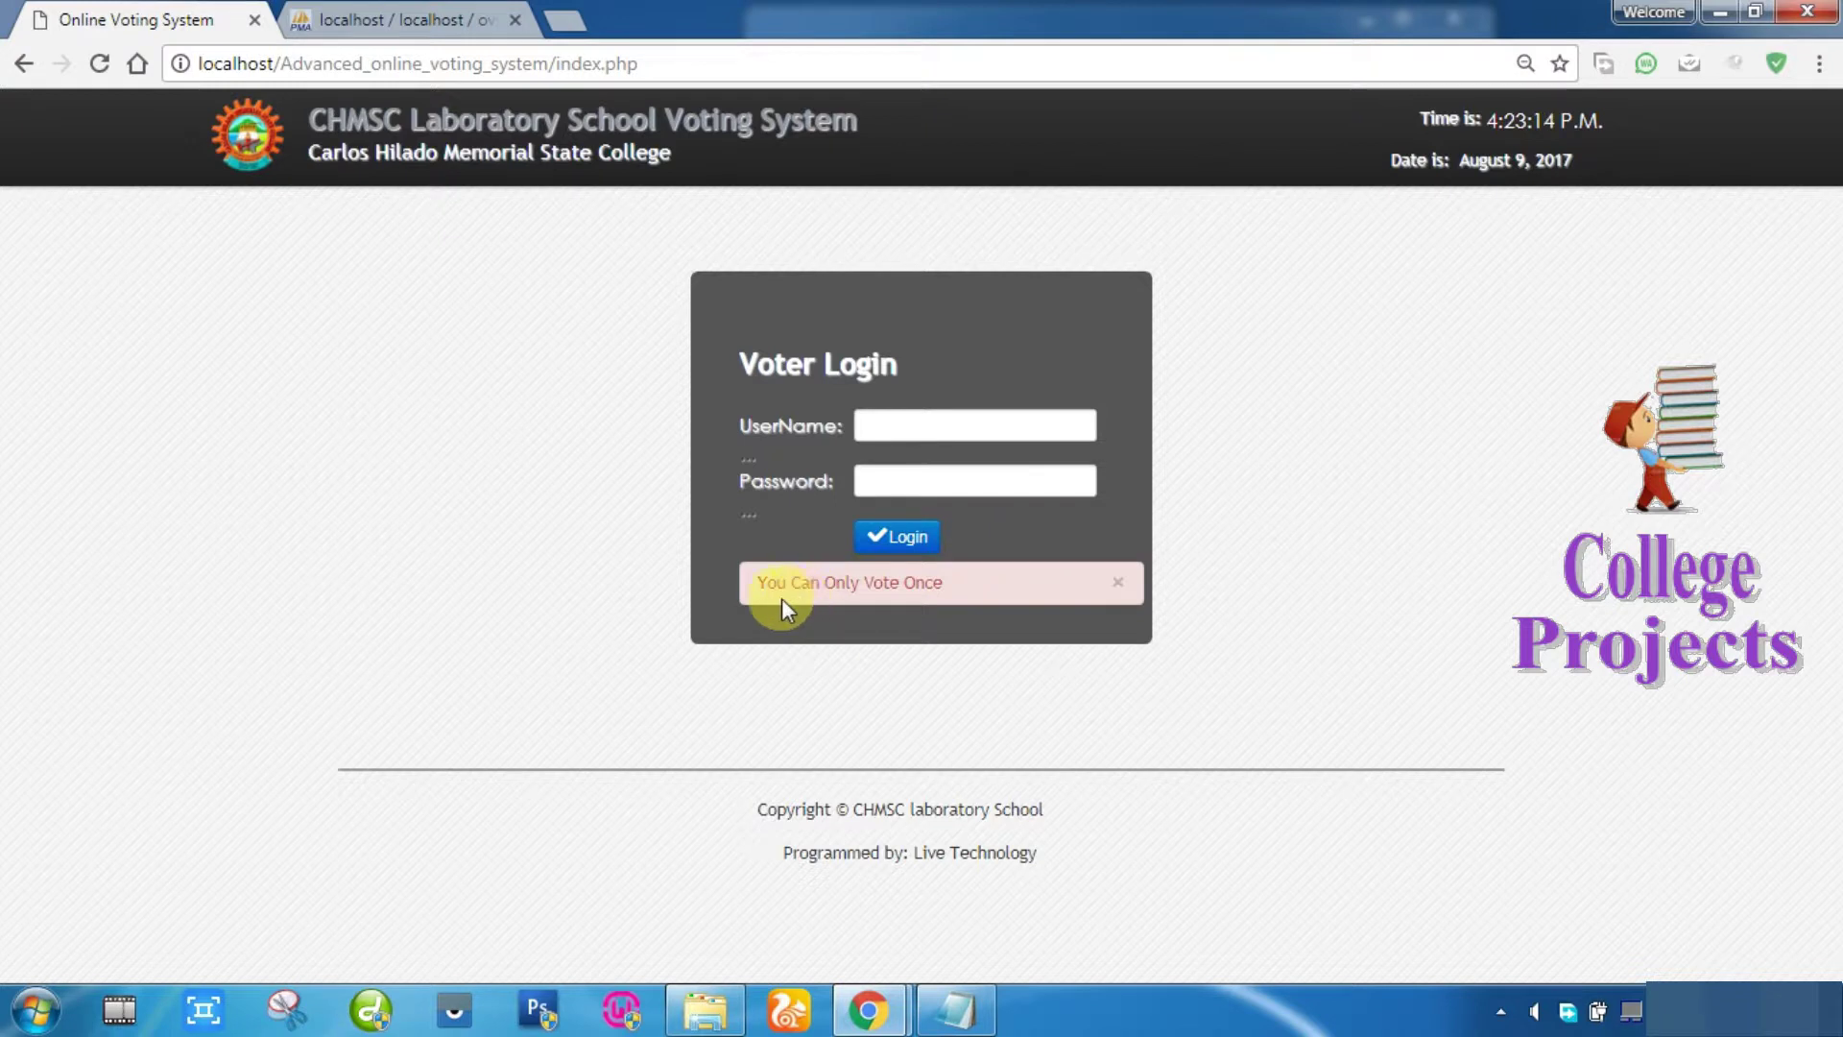
pyautogui.moveTo(950, 586); pyautogui.dragTo(768, 581)
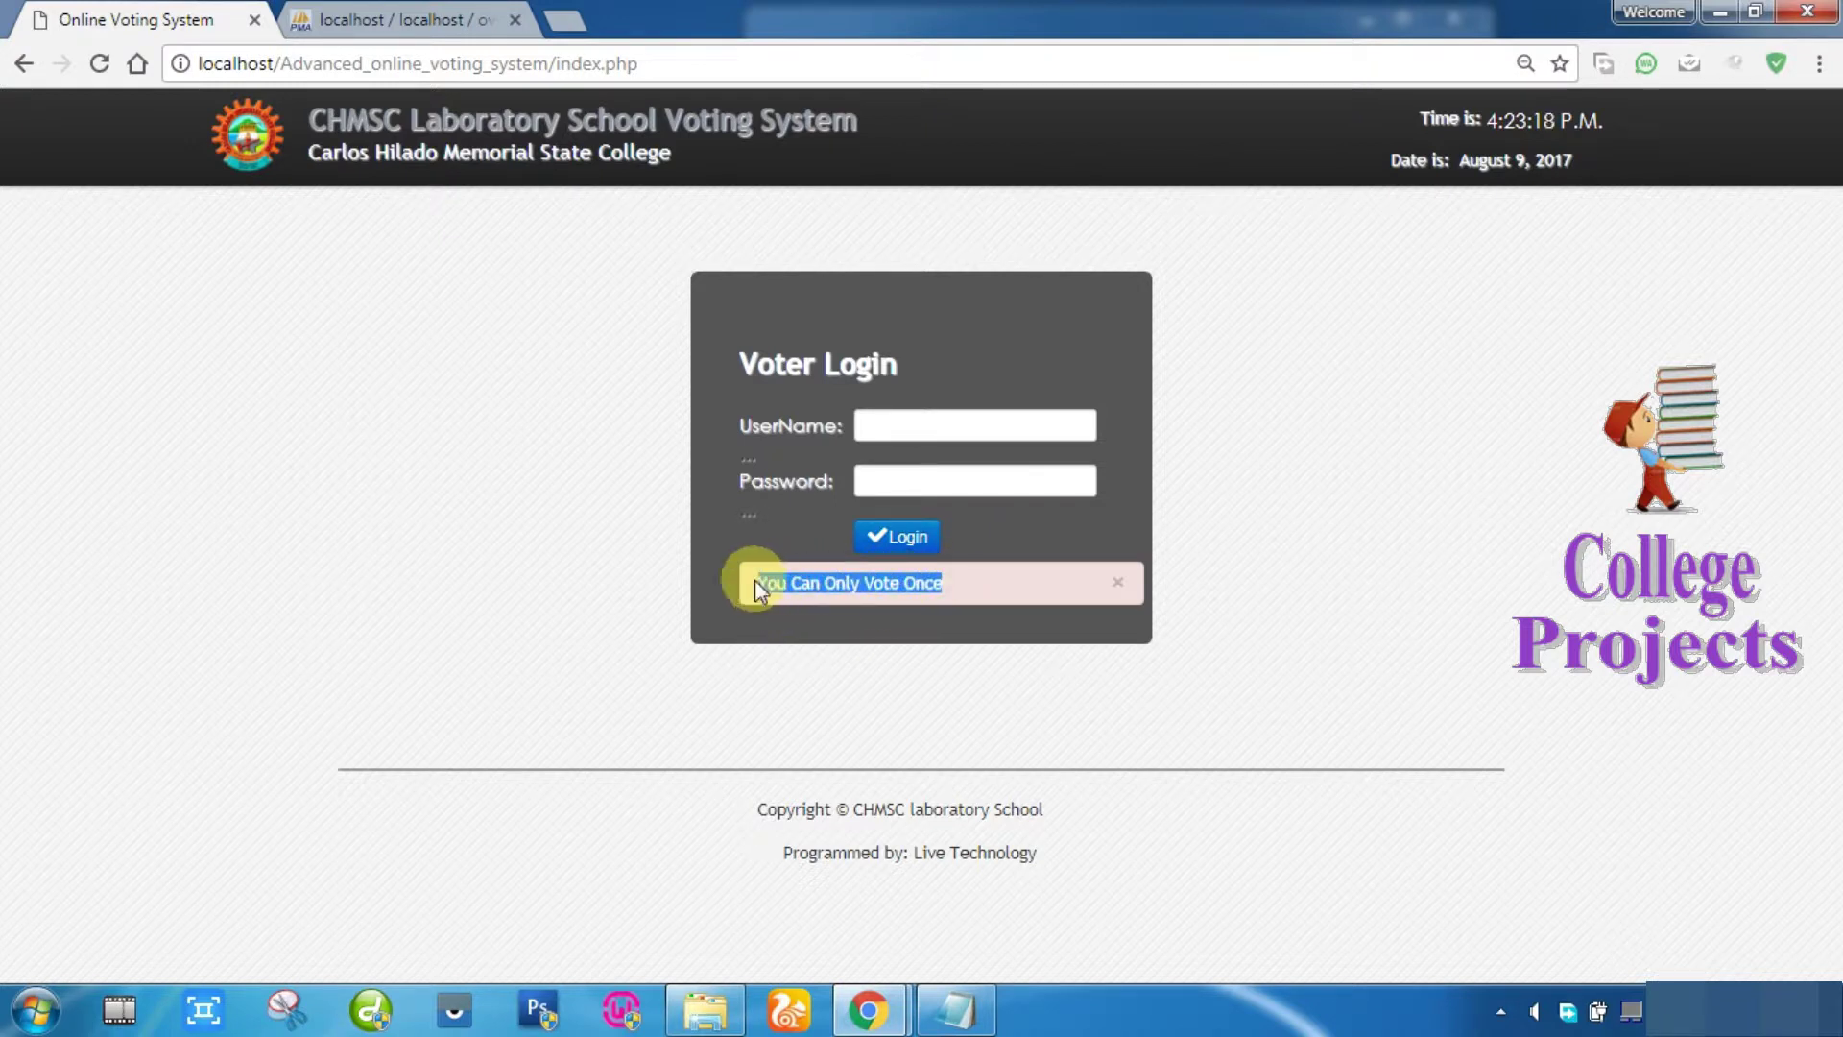
pyautogui.moveTo(558, 60); pyautogui.dragTo(737, 66)
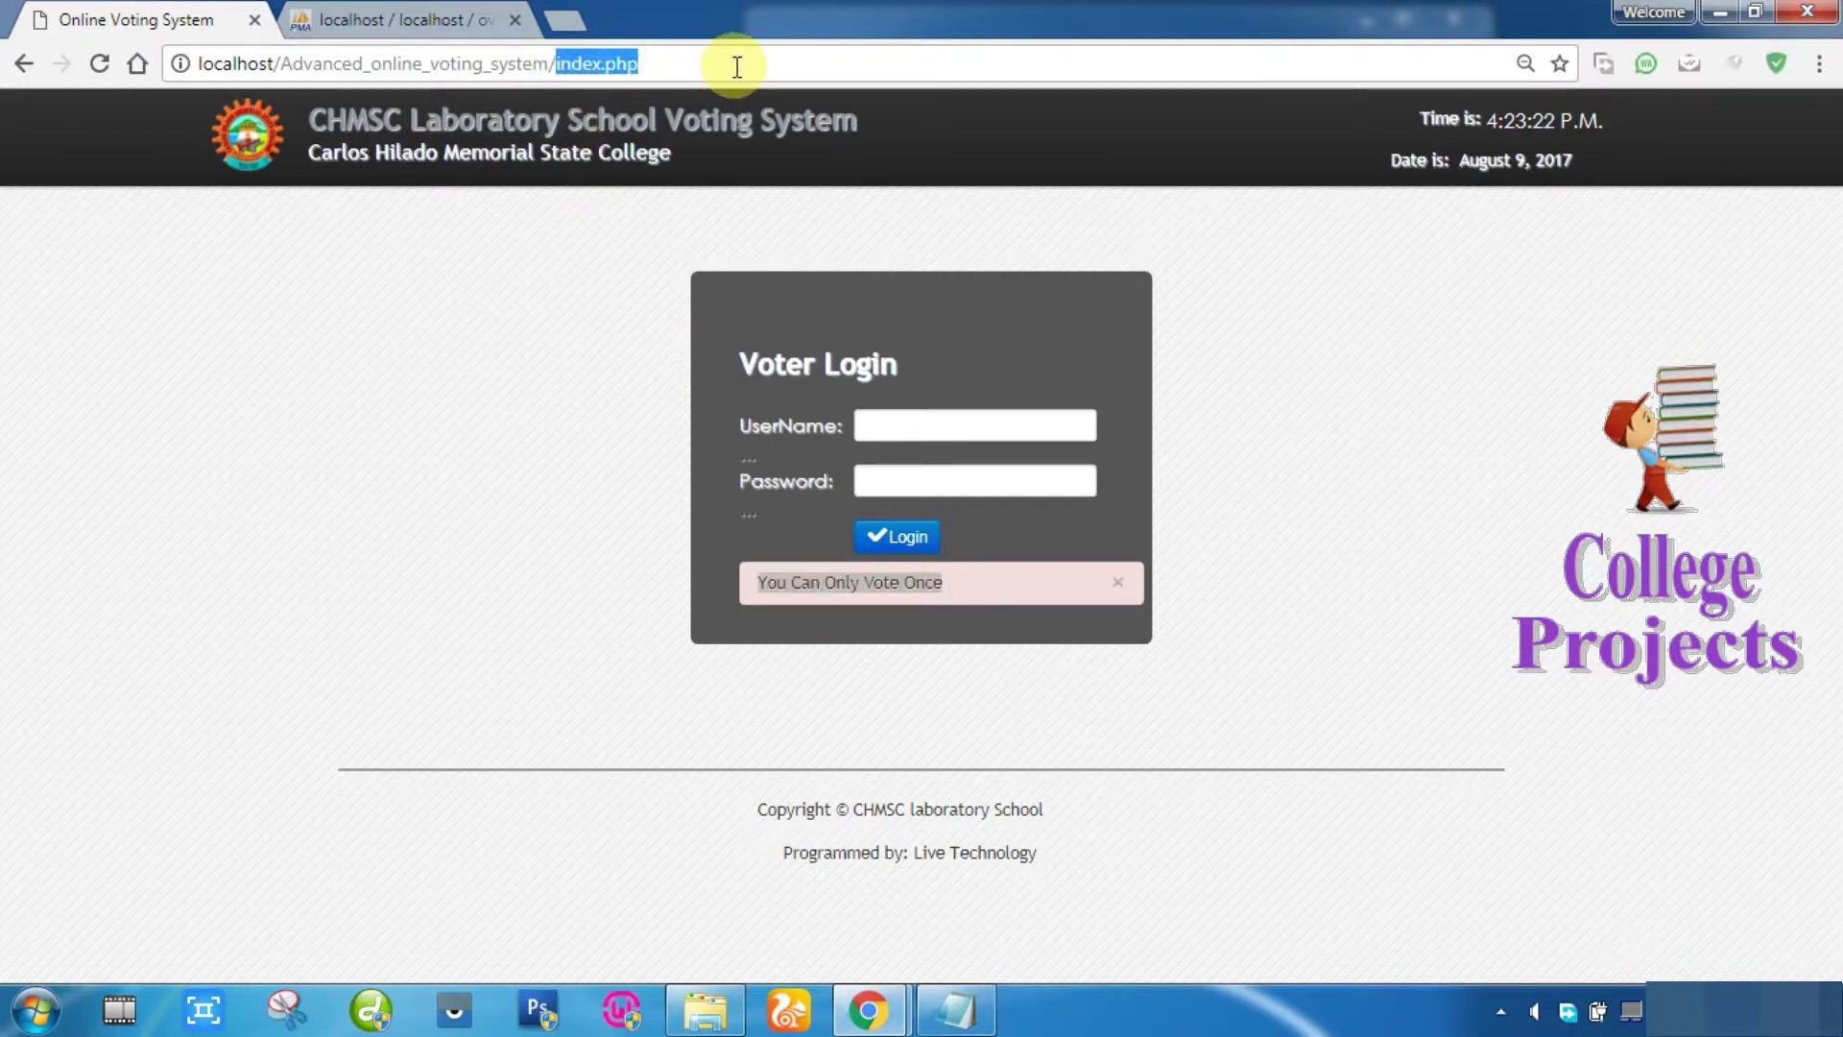
pyautogui.write('admin')
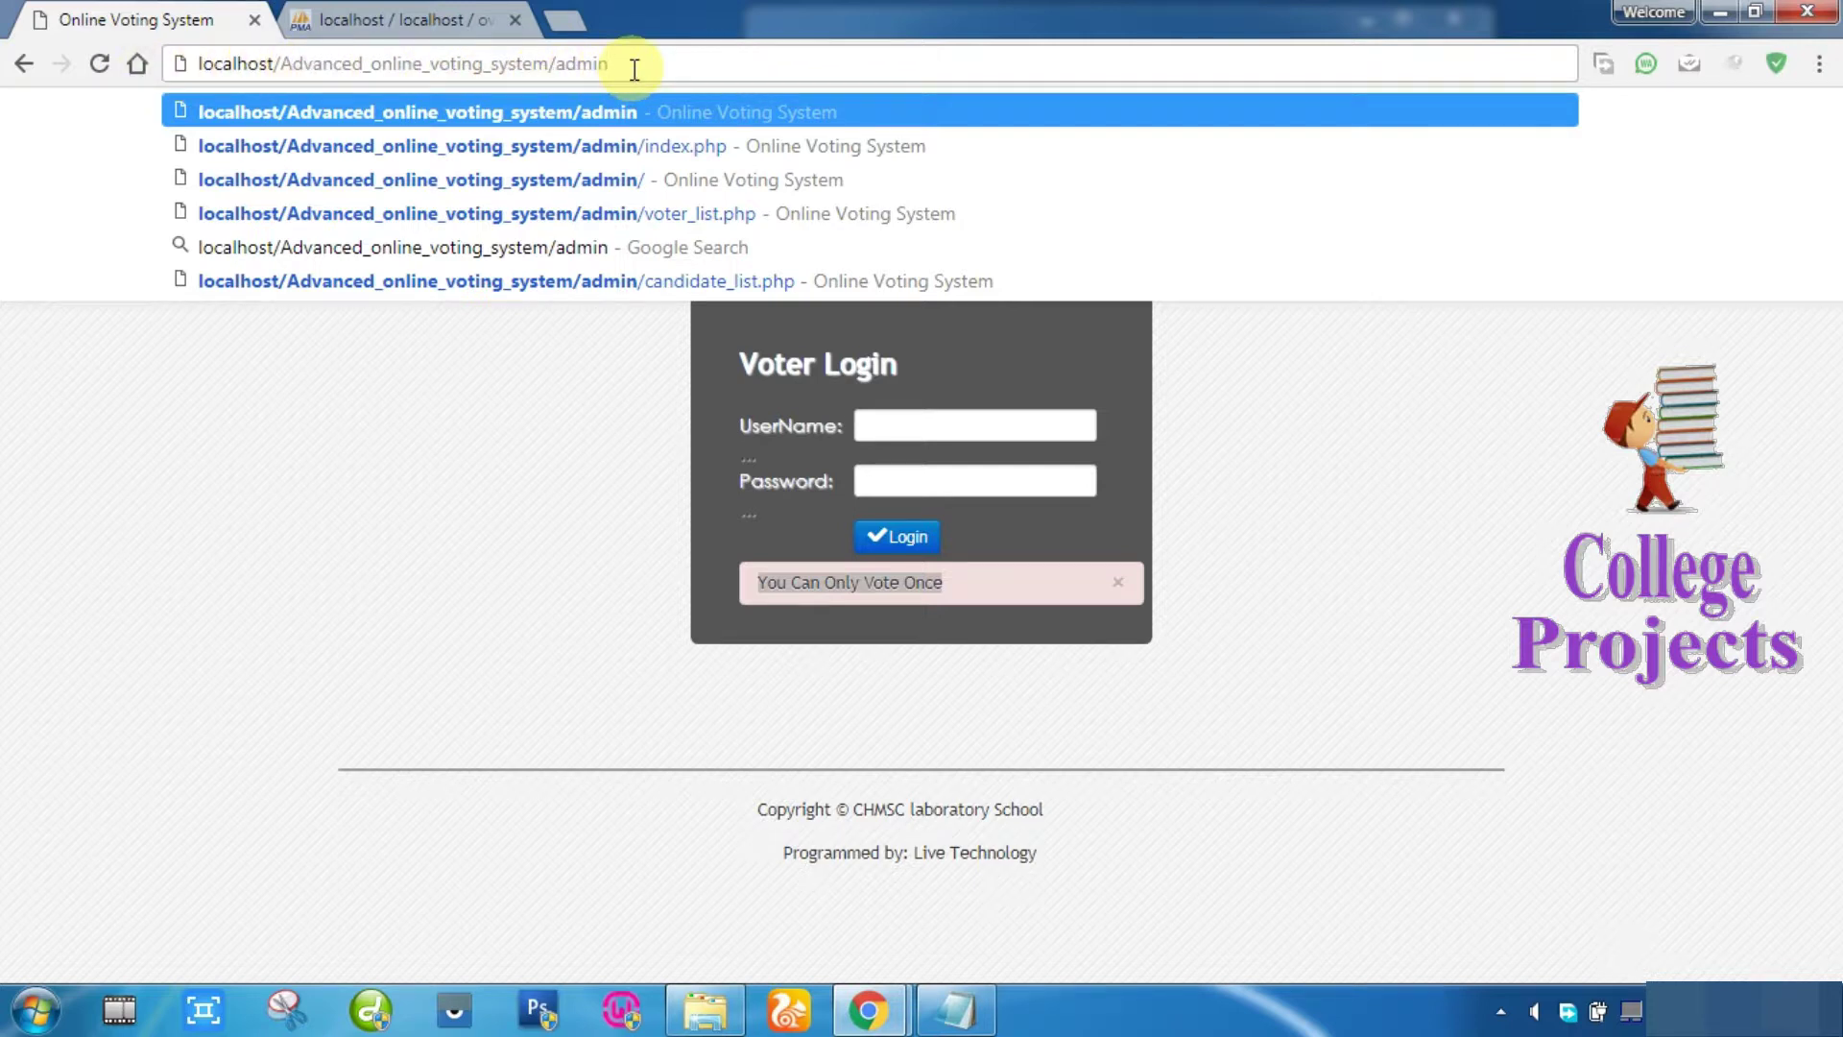
# Step: Log in to the admin panel with username admin and its password
pyautogui.press('Return')
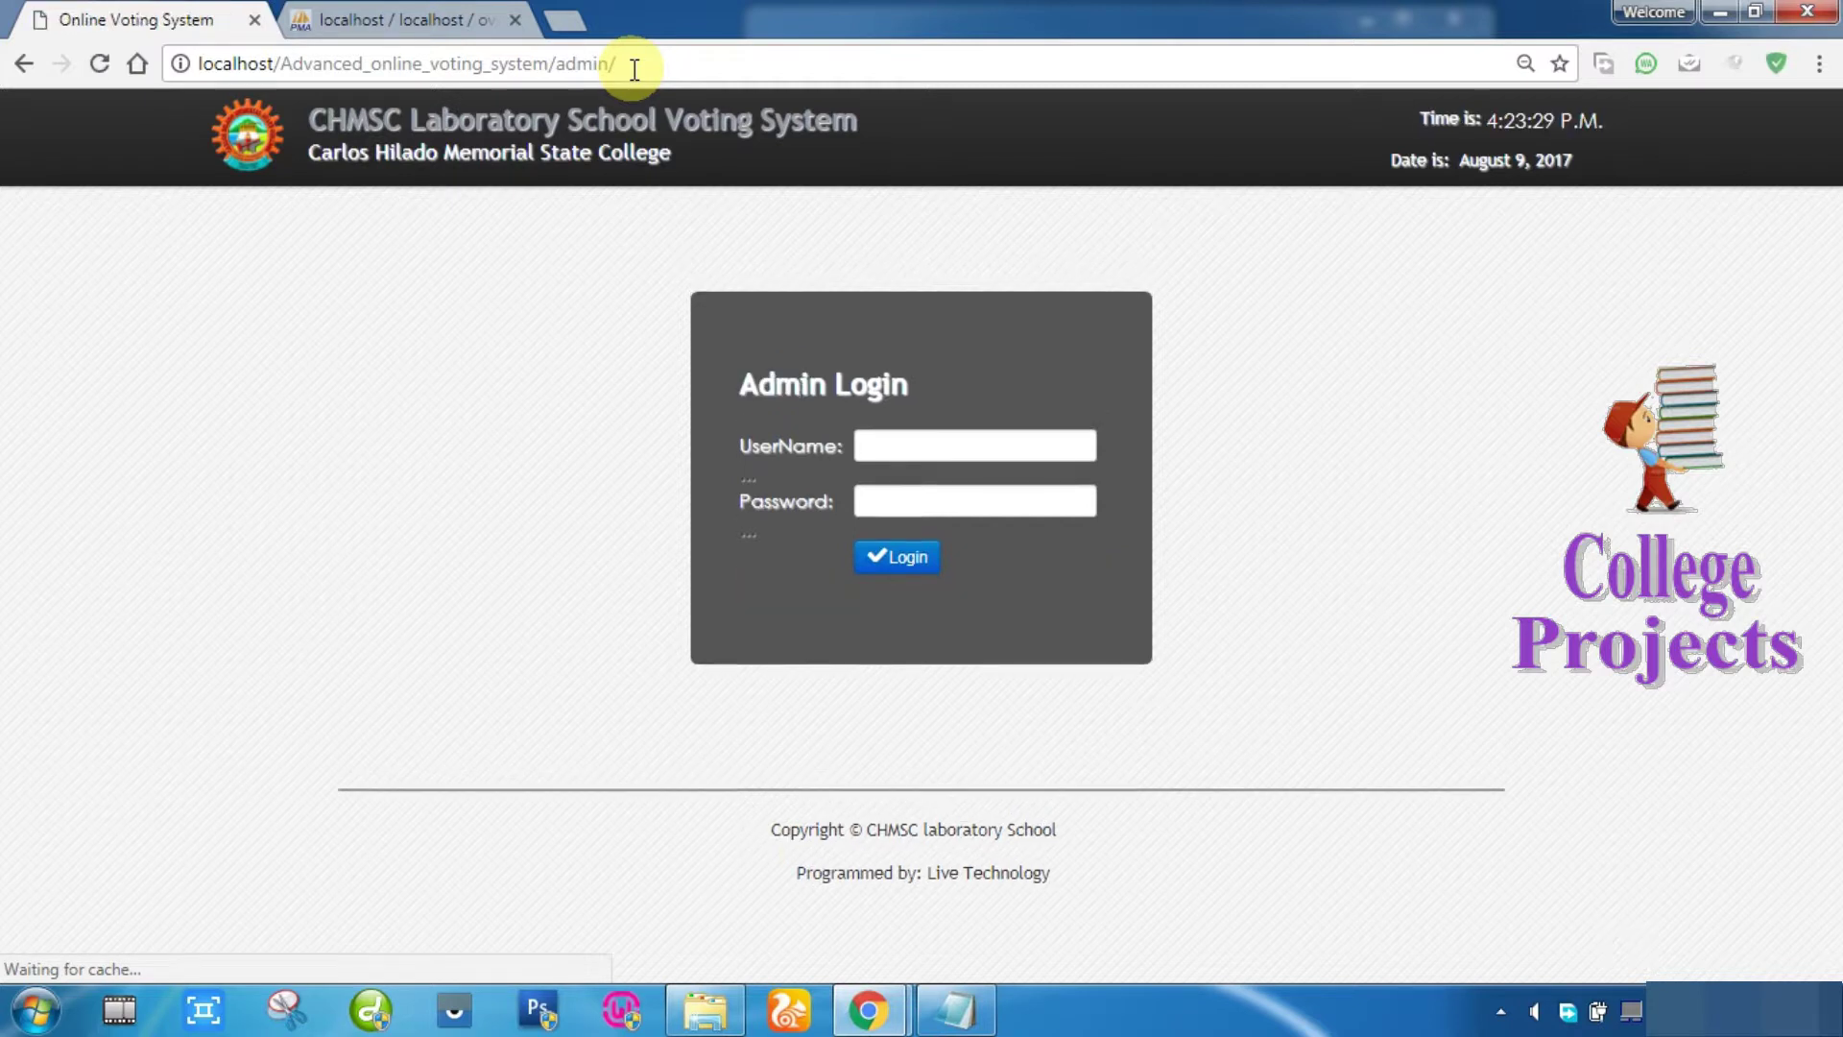
pyautogui.click(879, 446)
pyautogui.write('adm')
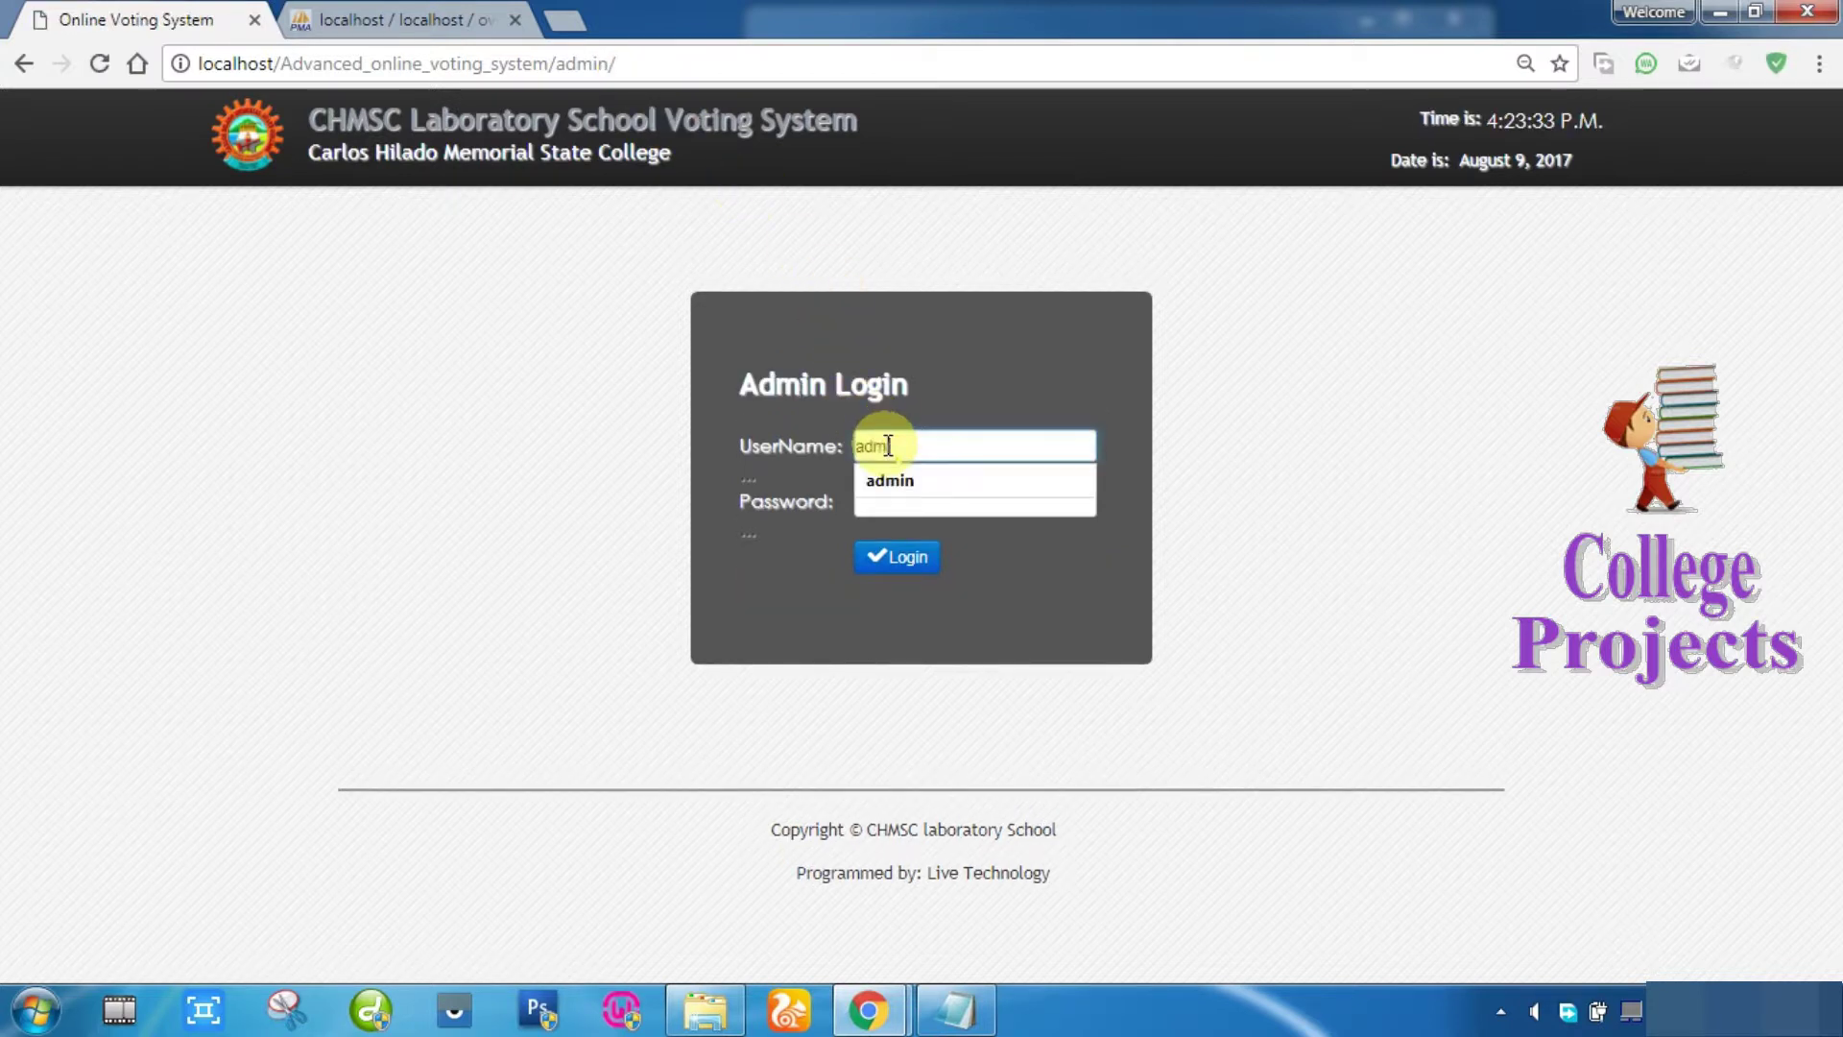
pyautogui.write('in')
pyautogui.press('Tab')
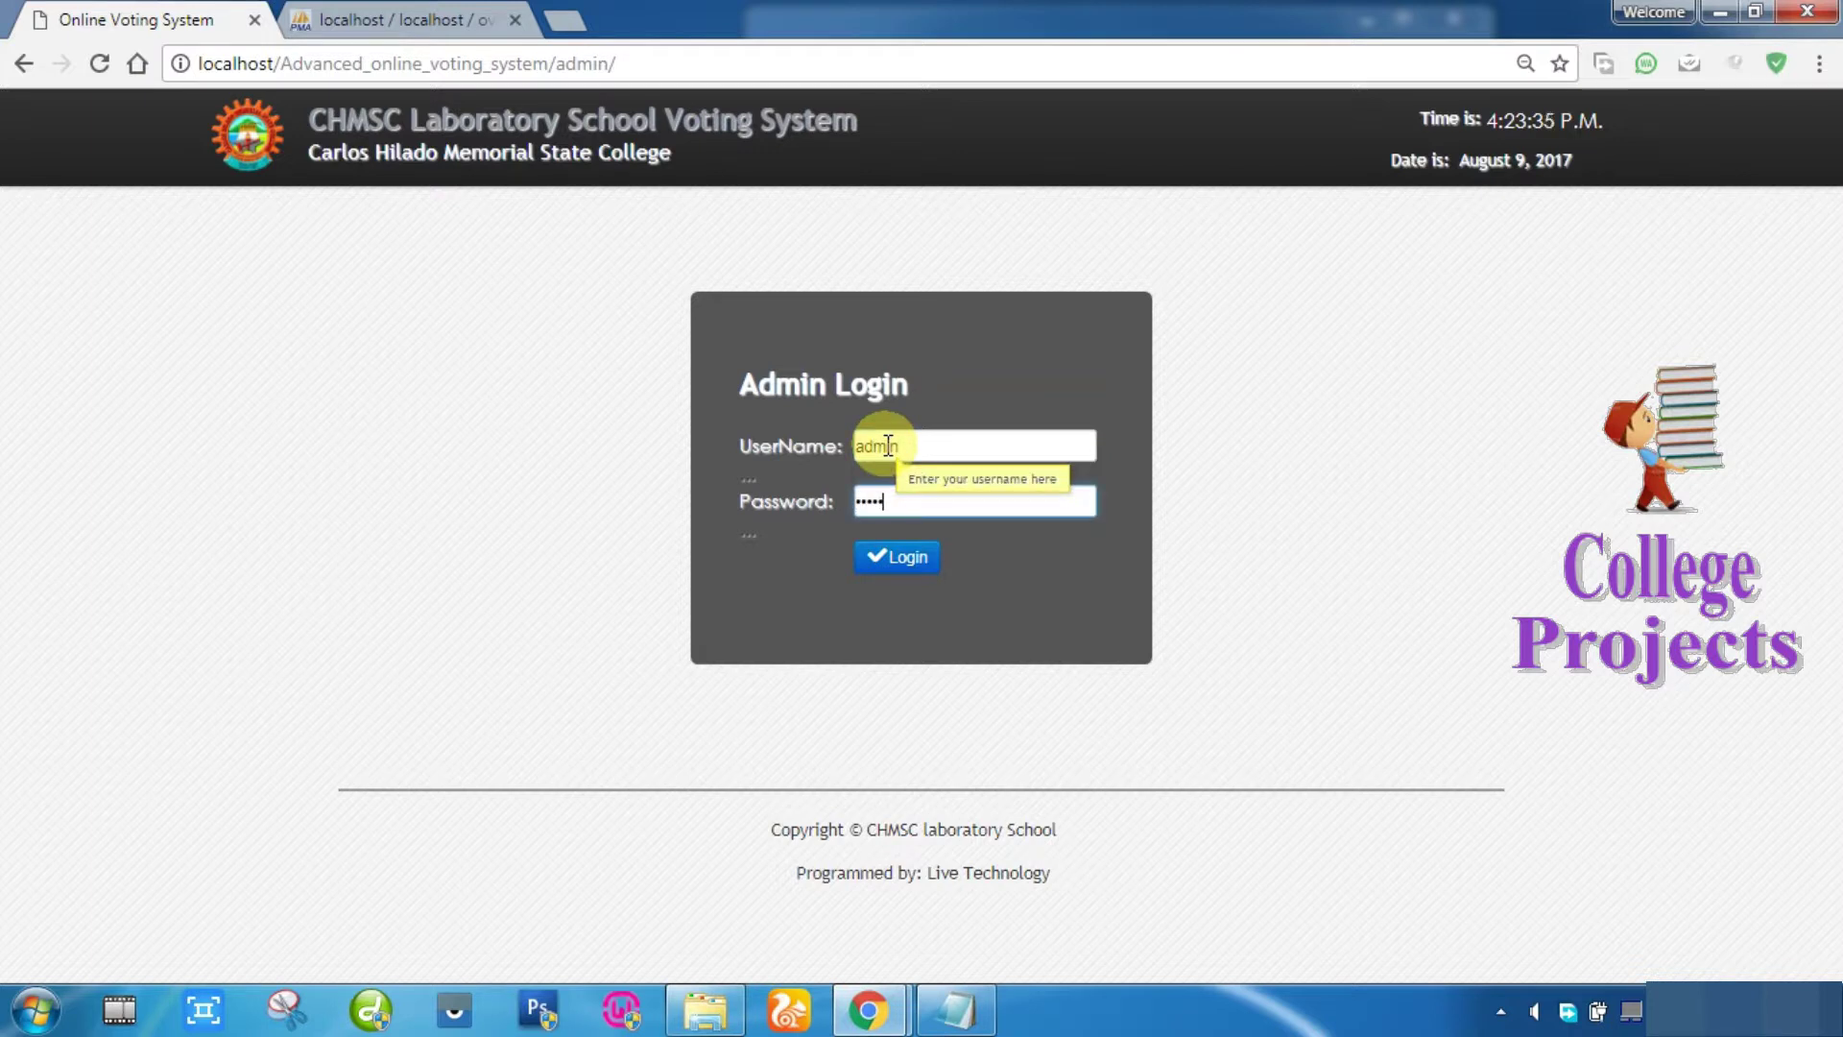
pyautogui.click(900, 557)
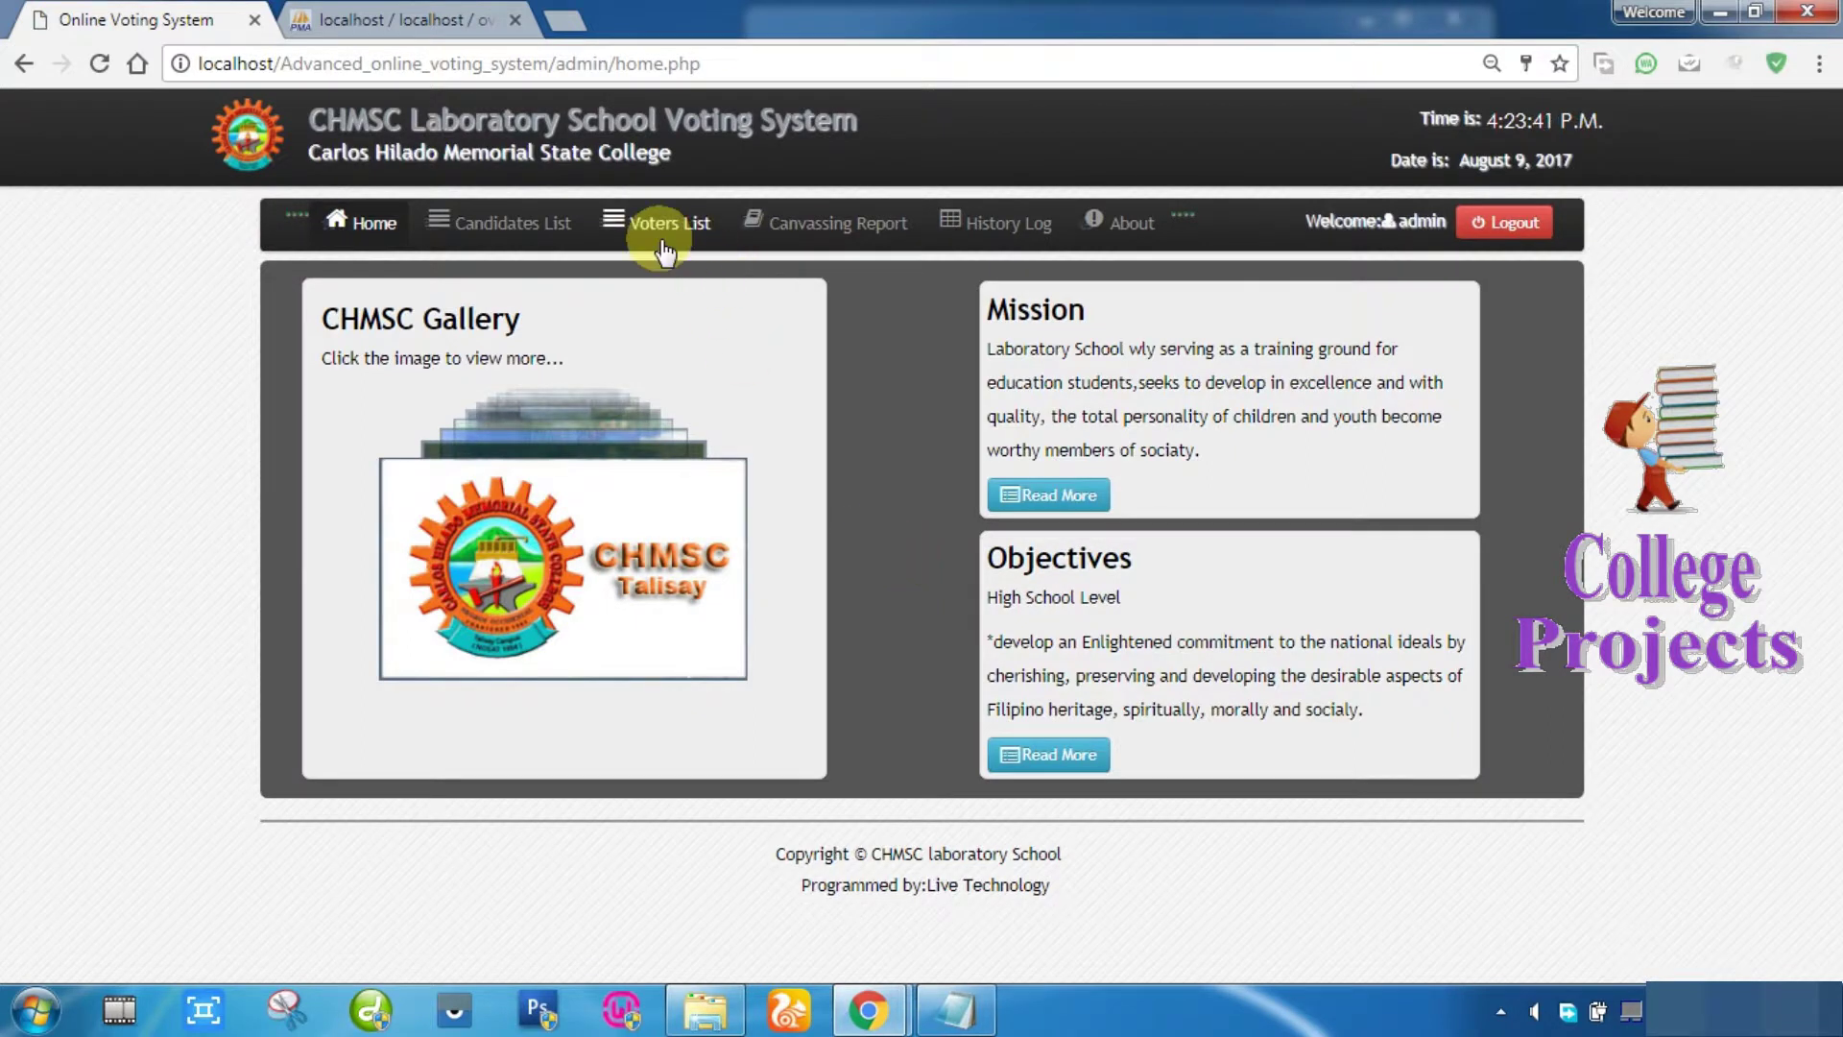
# Step: Search the Voters List for the voter, filter to Voted Voters, then open Candidates List
pyautogui.click(699, 225)
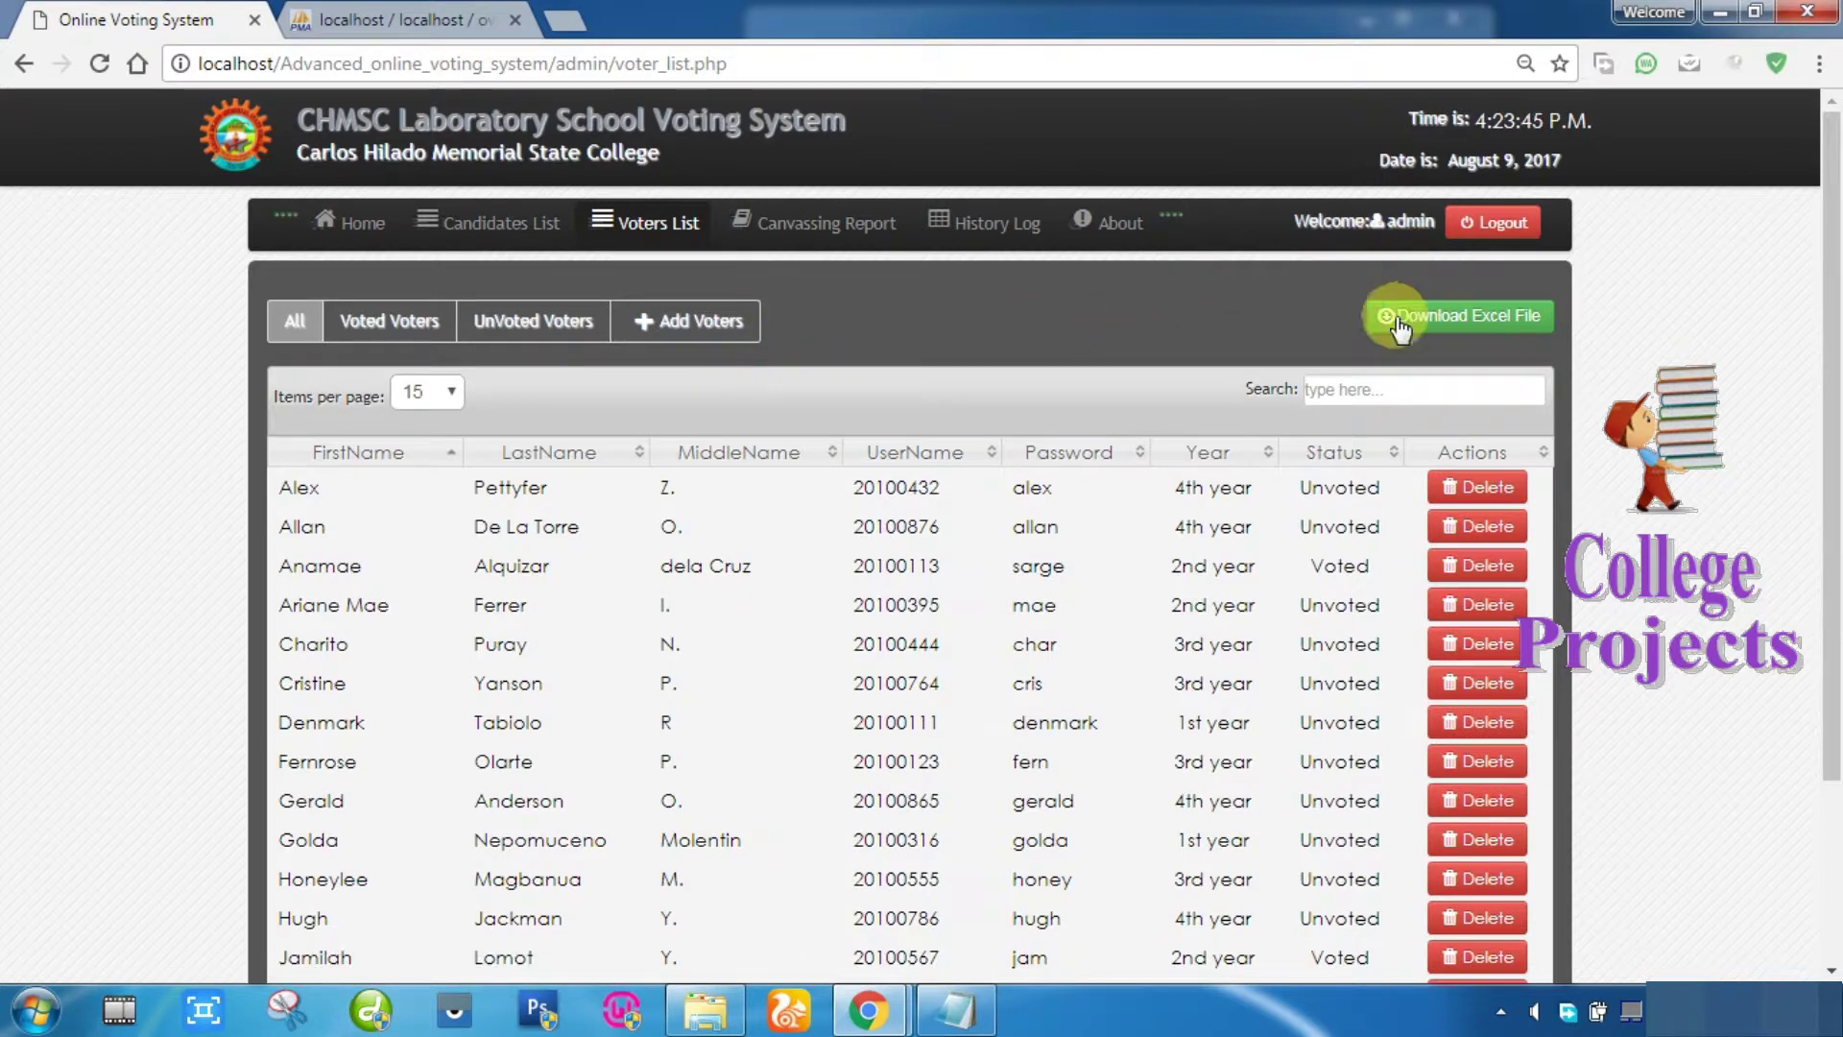
pyautogui.click(1344, 389)
pyautogui.write('m')
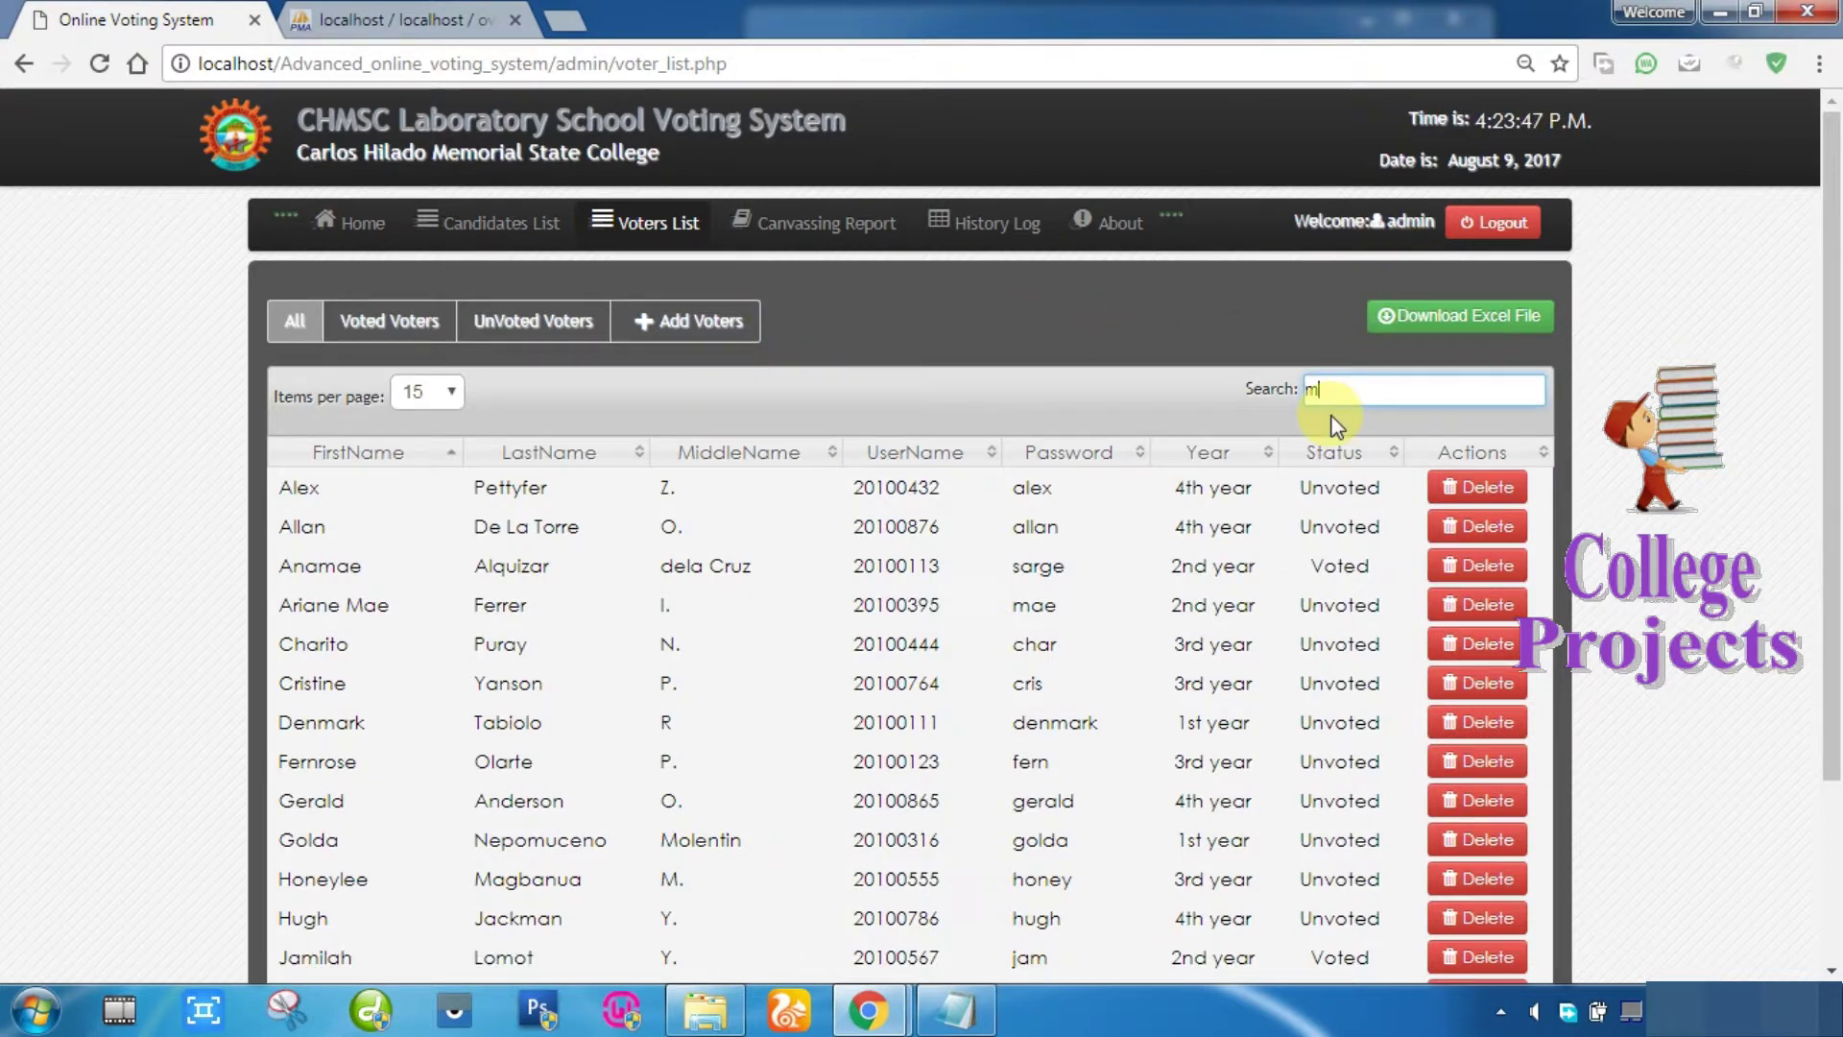
pyautogui.write('ohame')
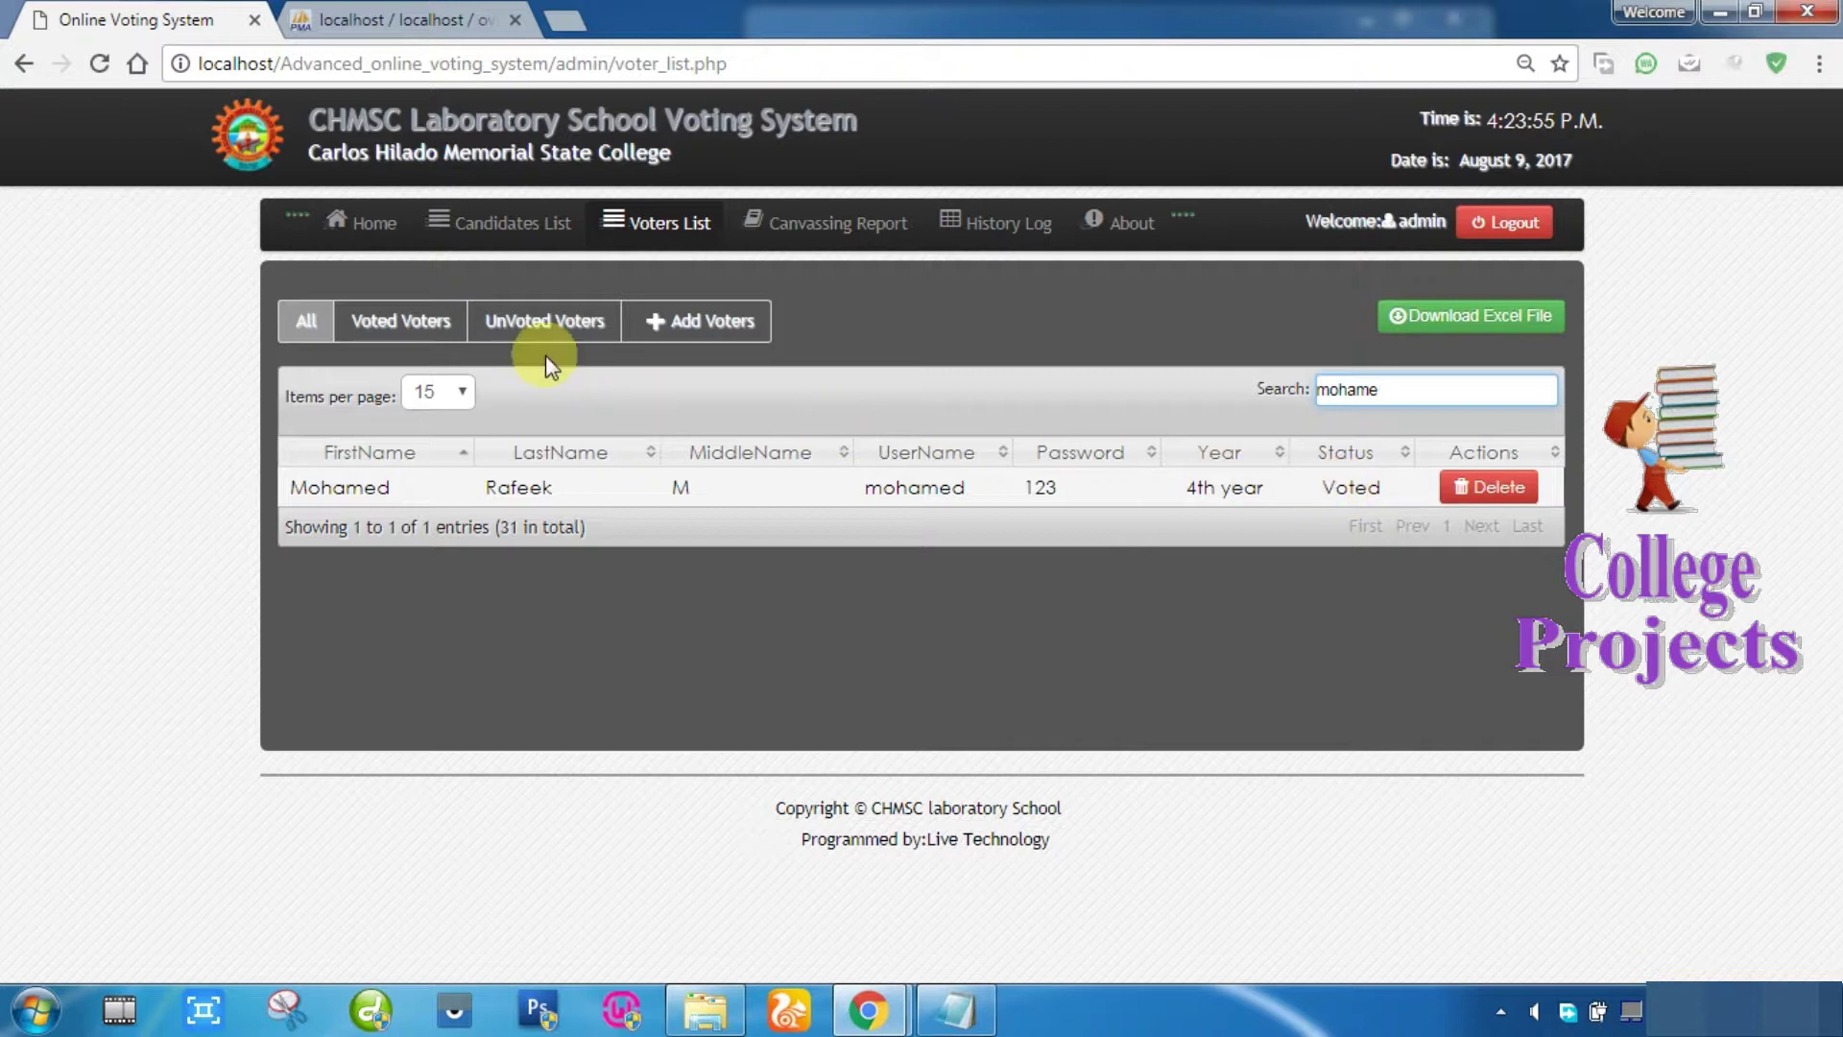
pyautogui.click(430, 327)
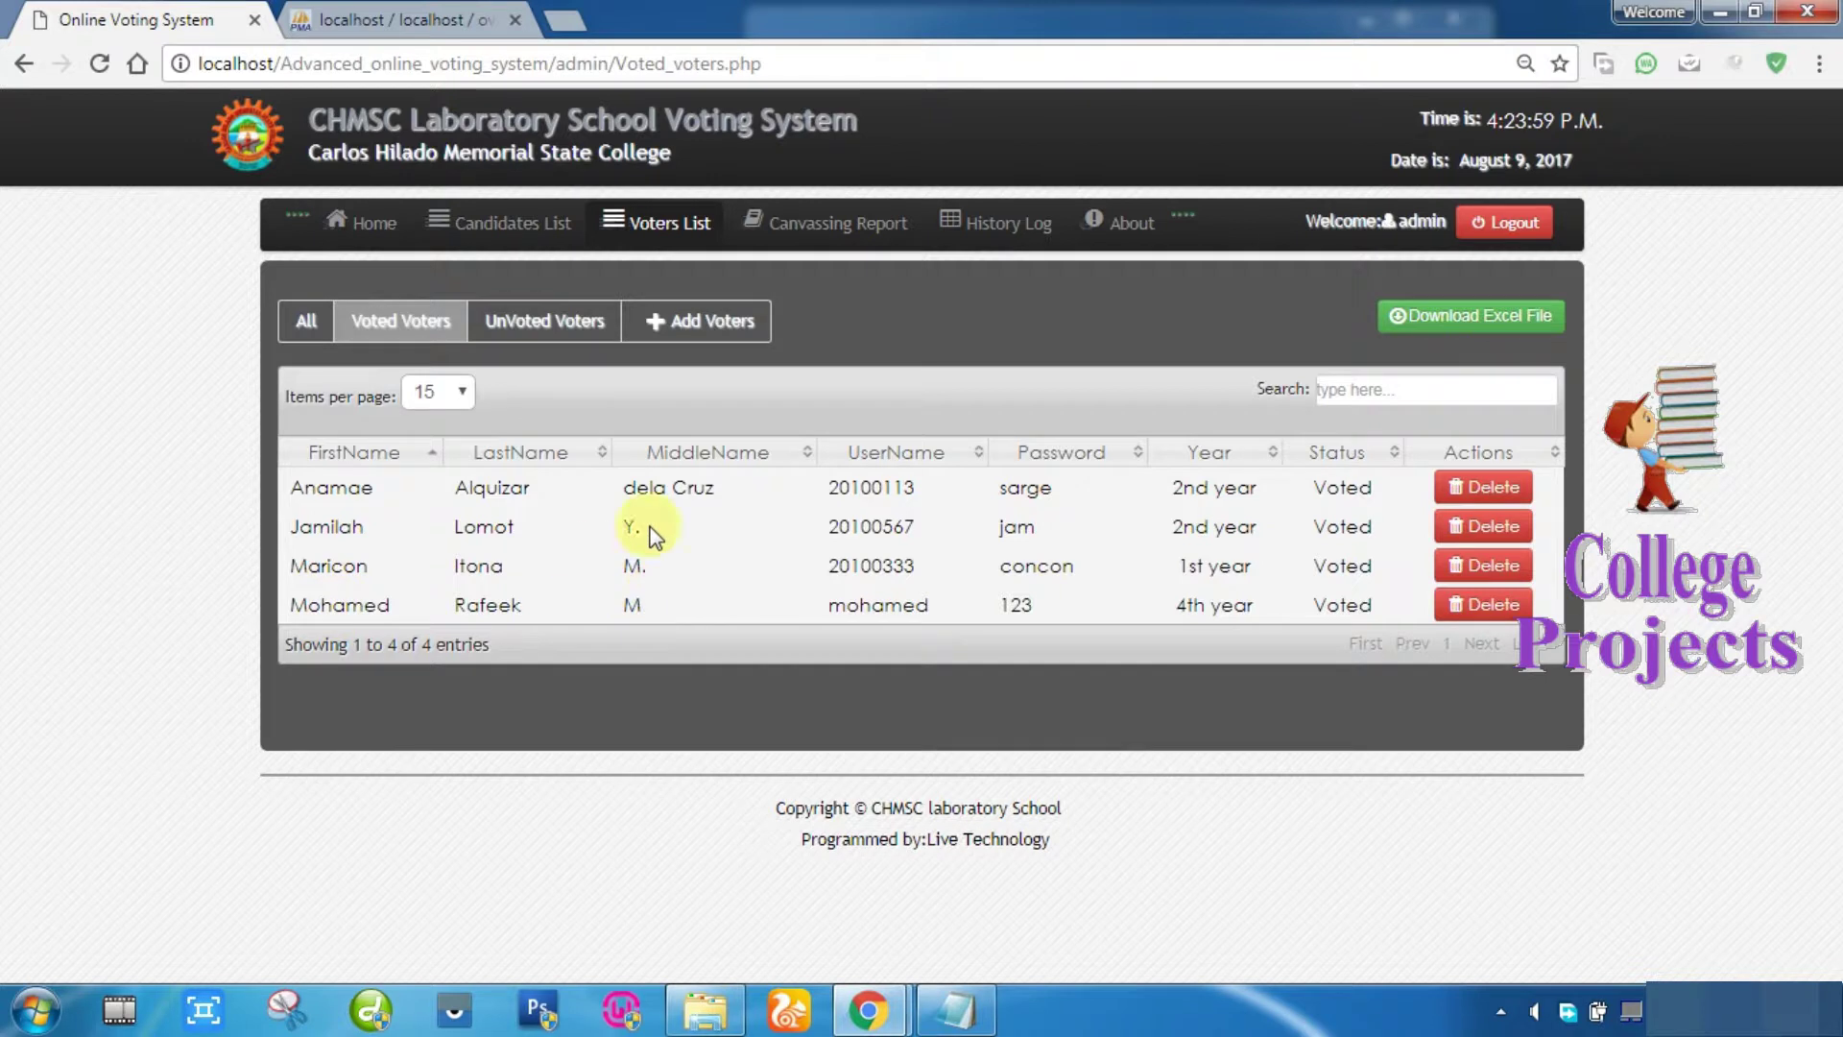
pyautogui.click(495, 221)
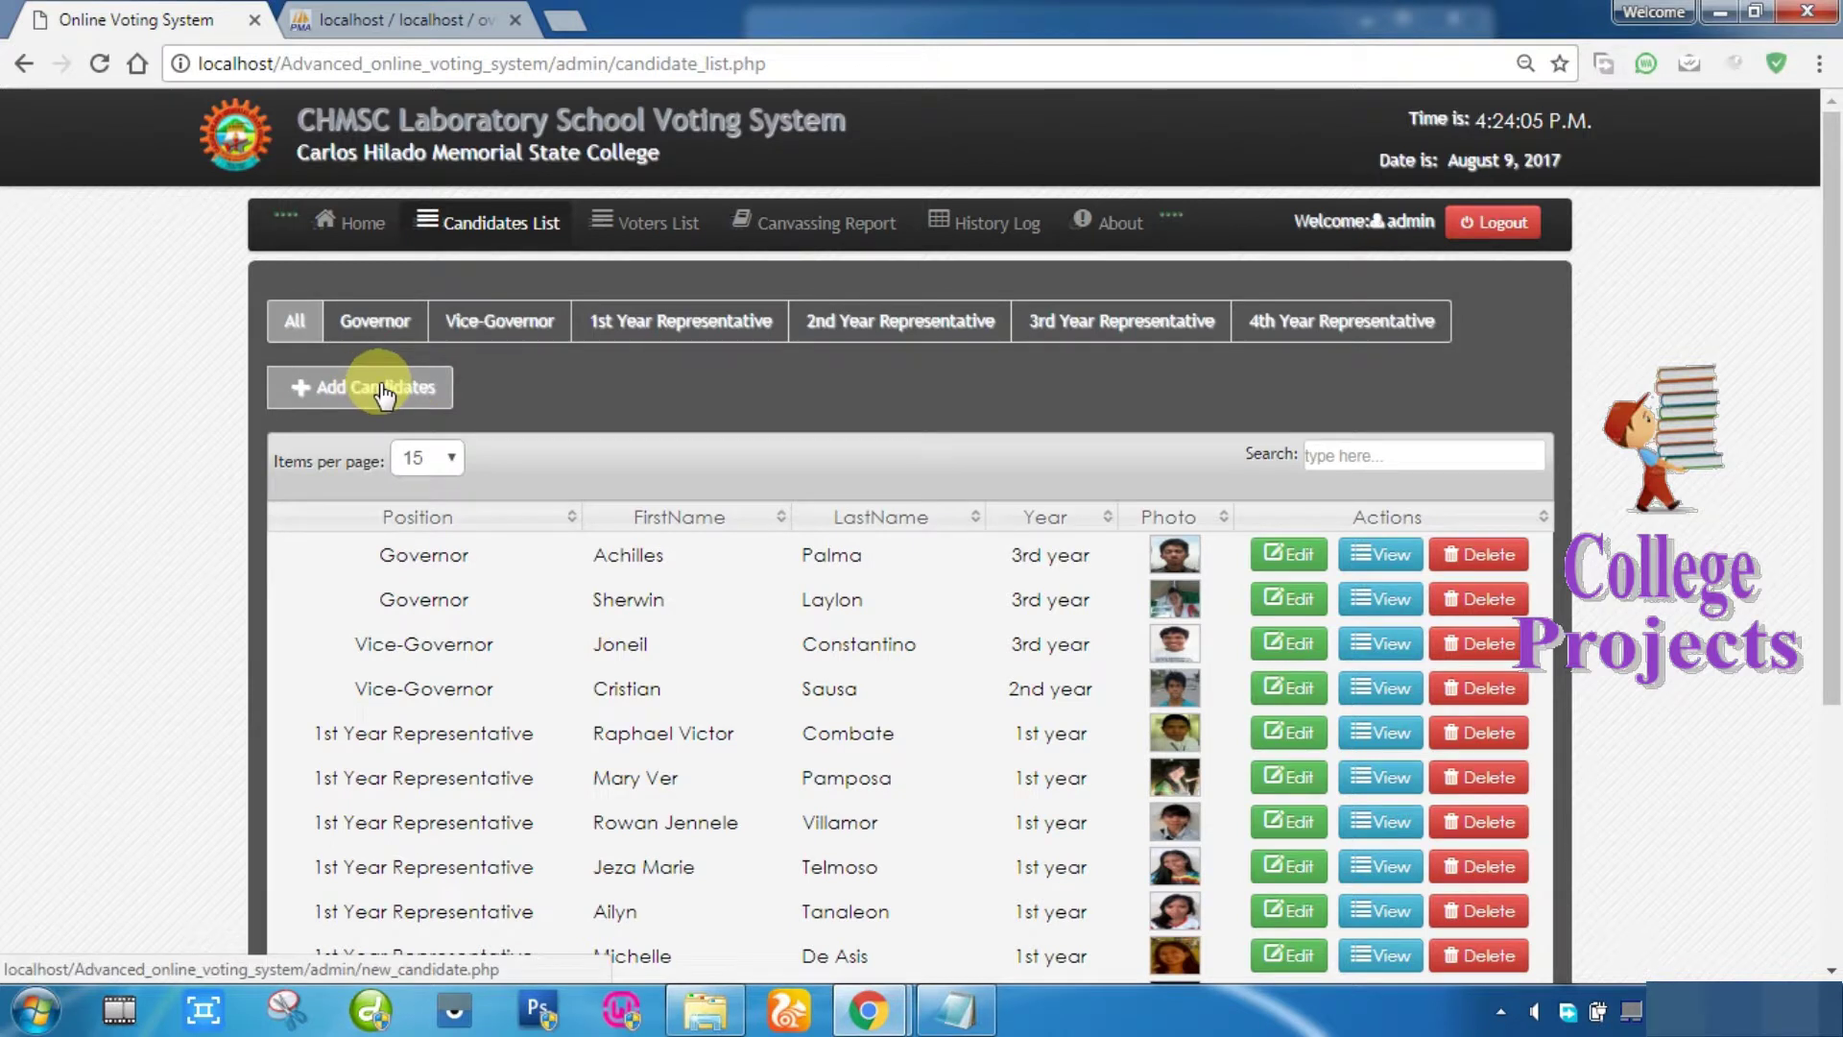
# Step: Start a new candidate in Add Candidates, entering their first and last names
pyautogui.scroll(-4, 725, 380)
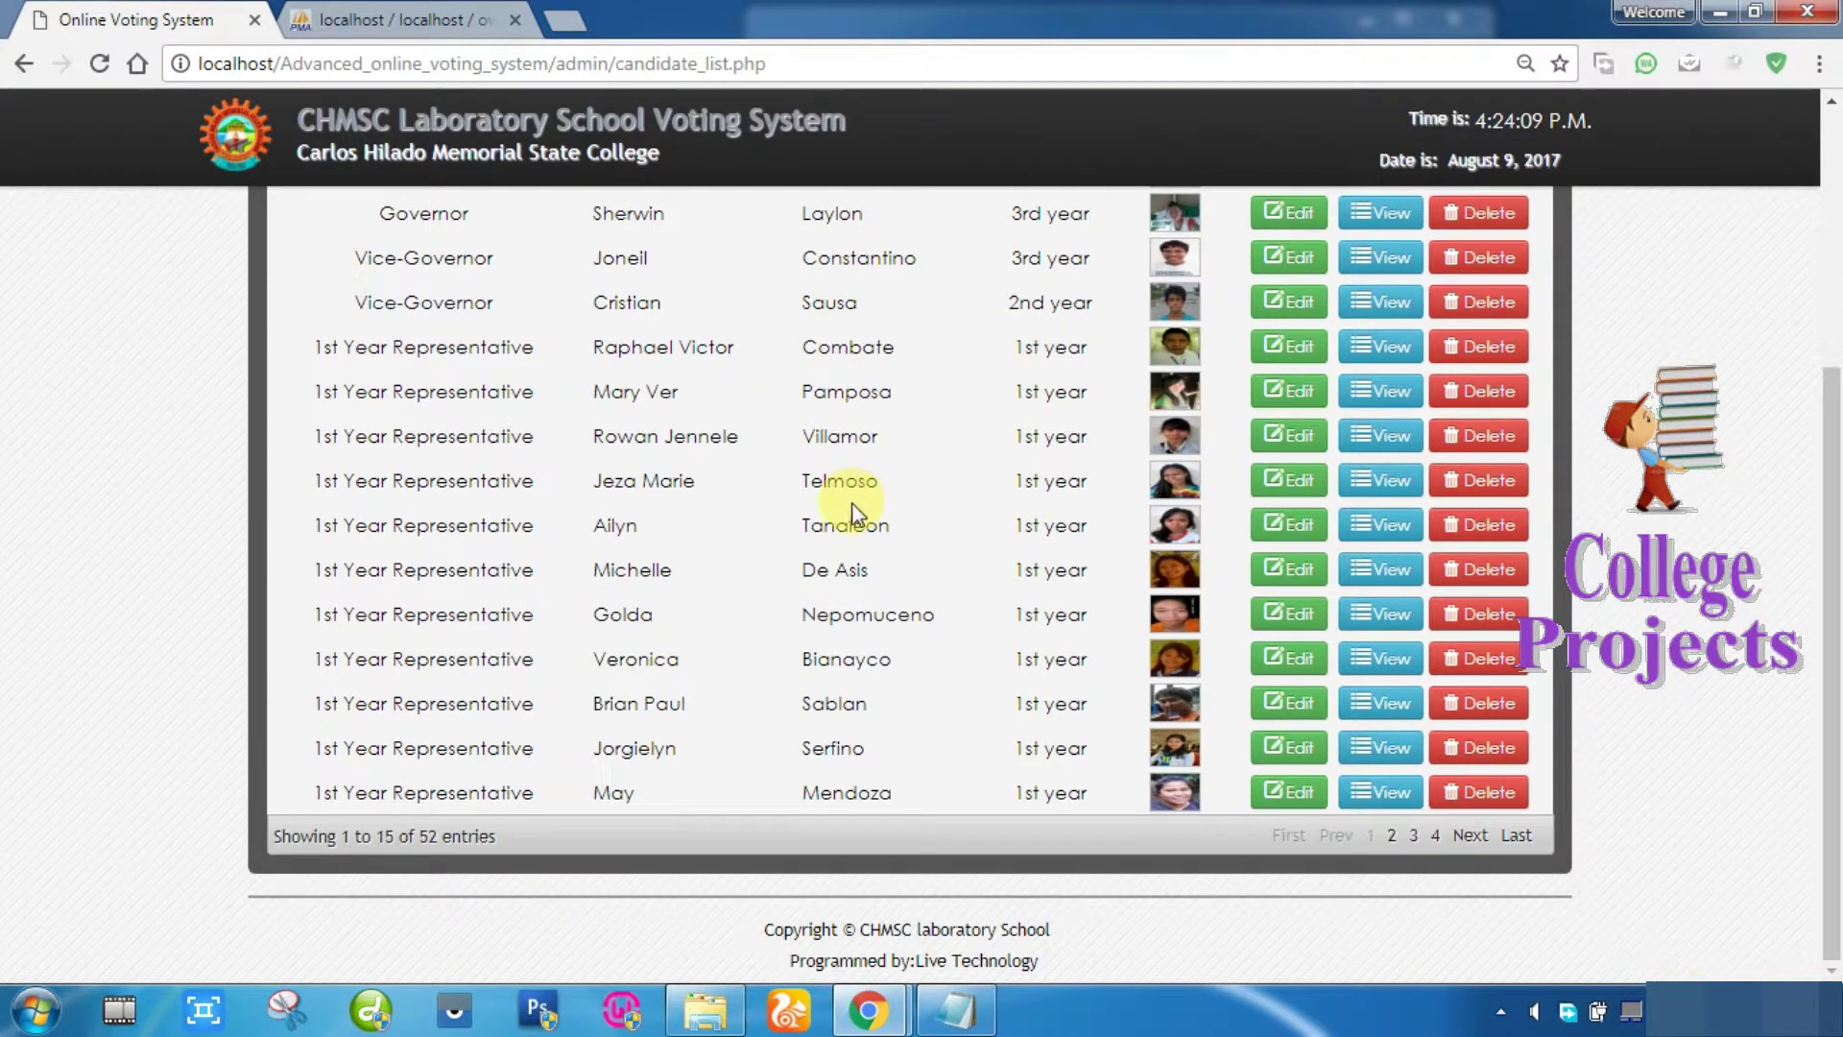
pyautogui.scroll(3, 850, 504)
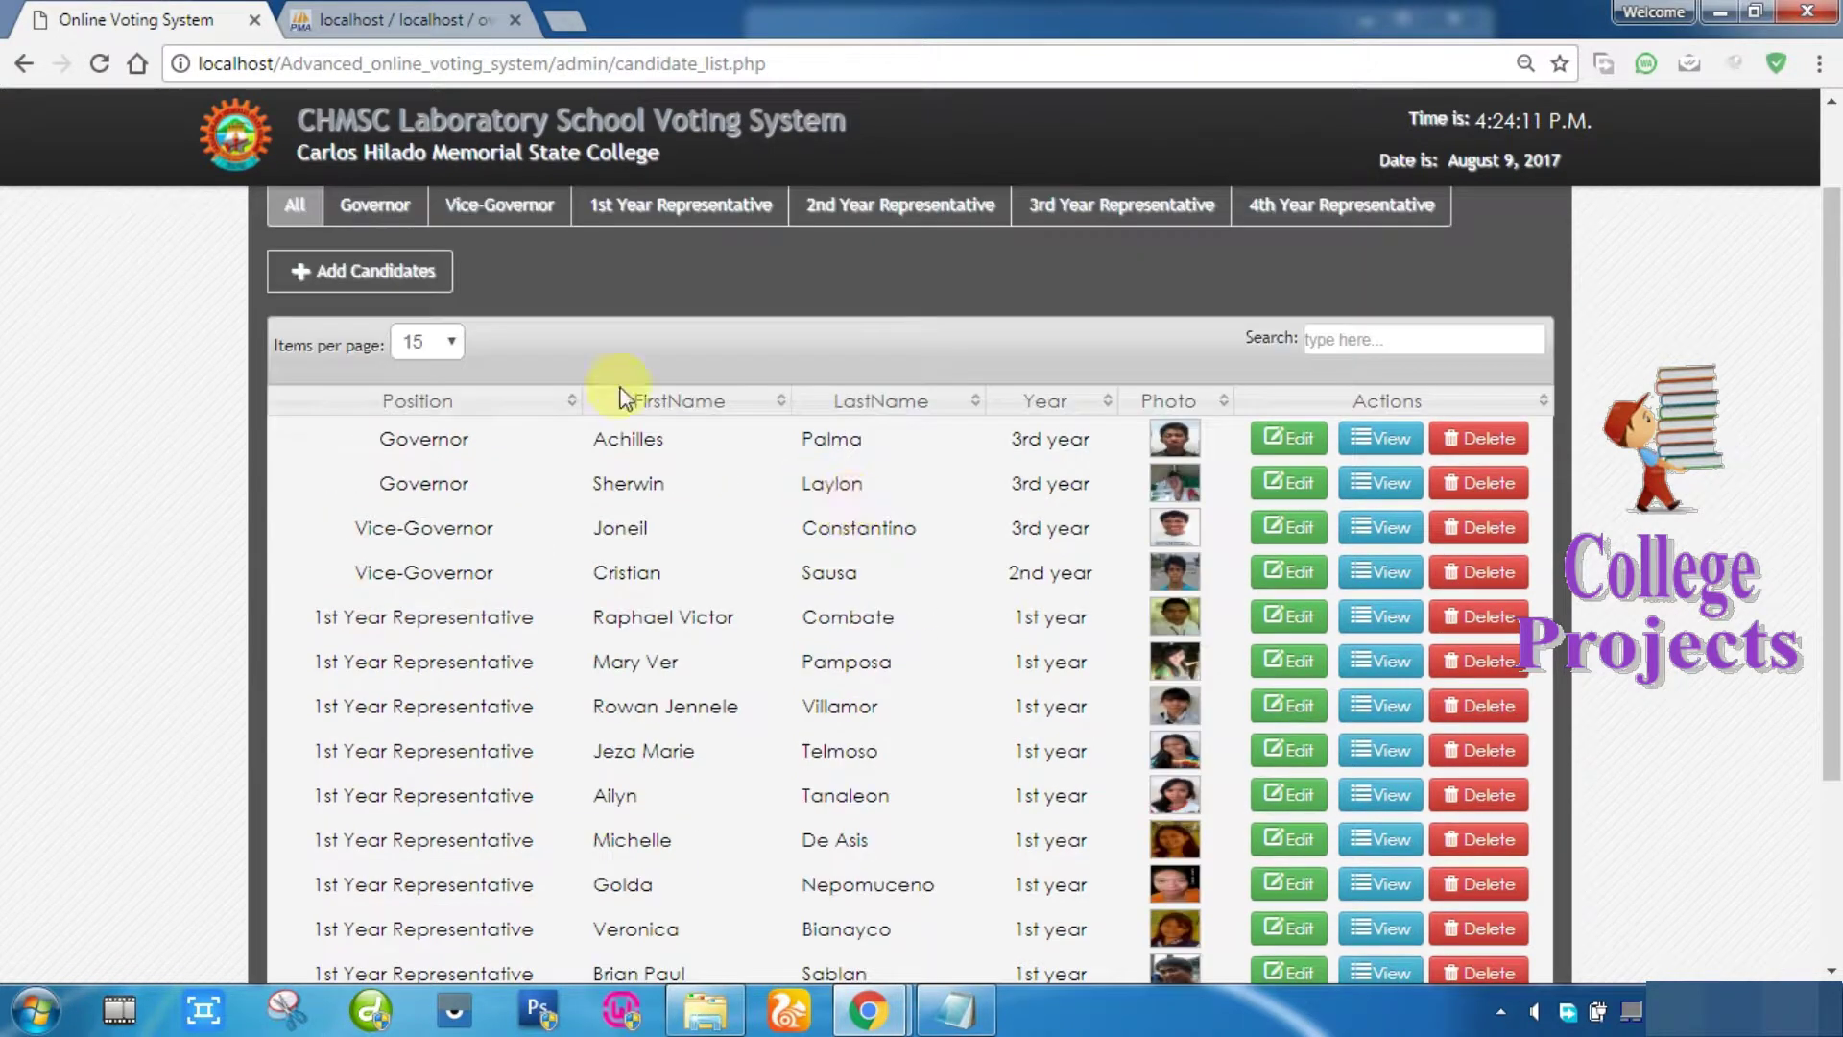
pyautogui.click(378, 274)
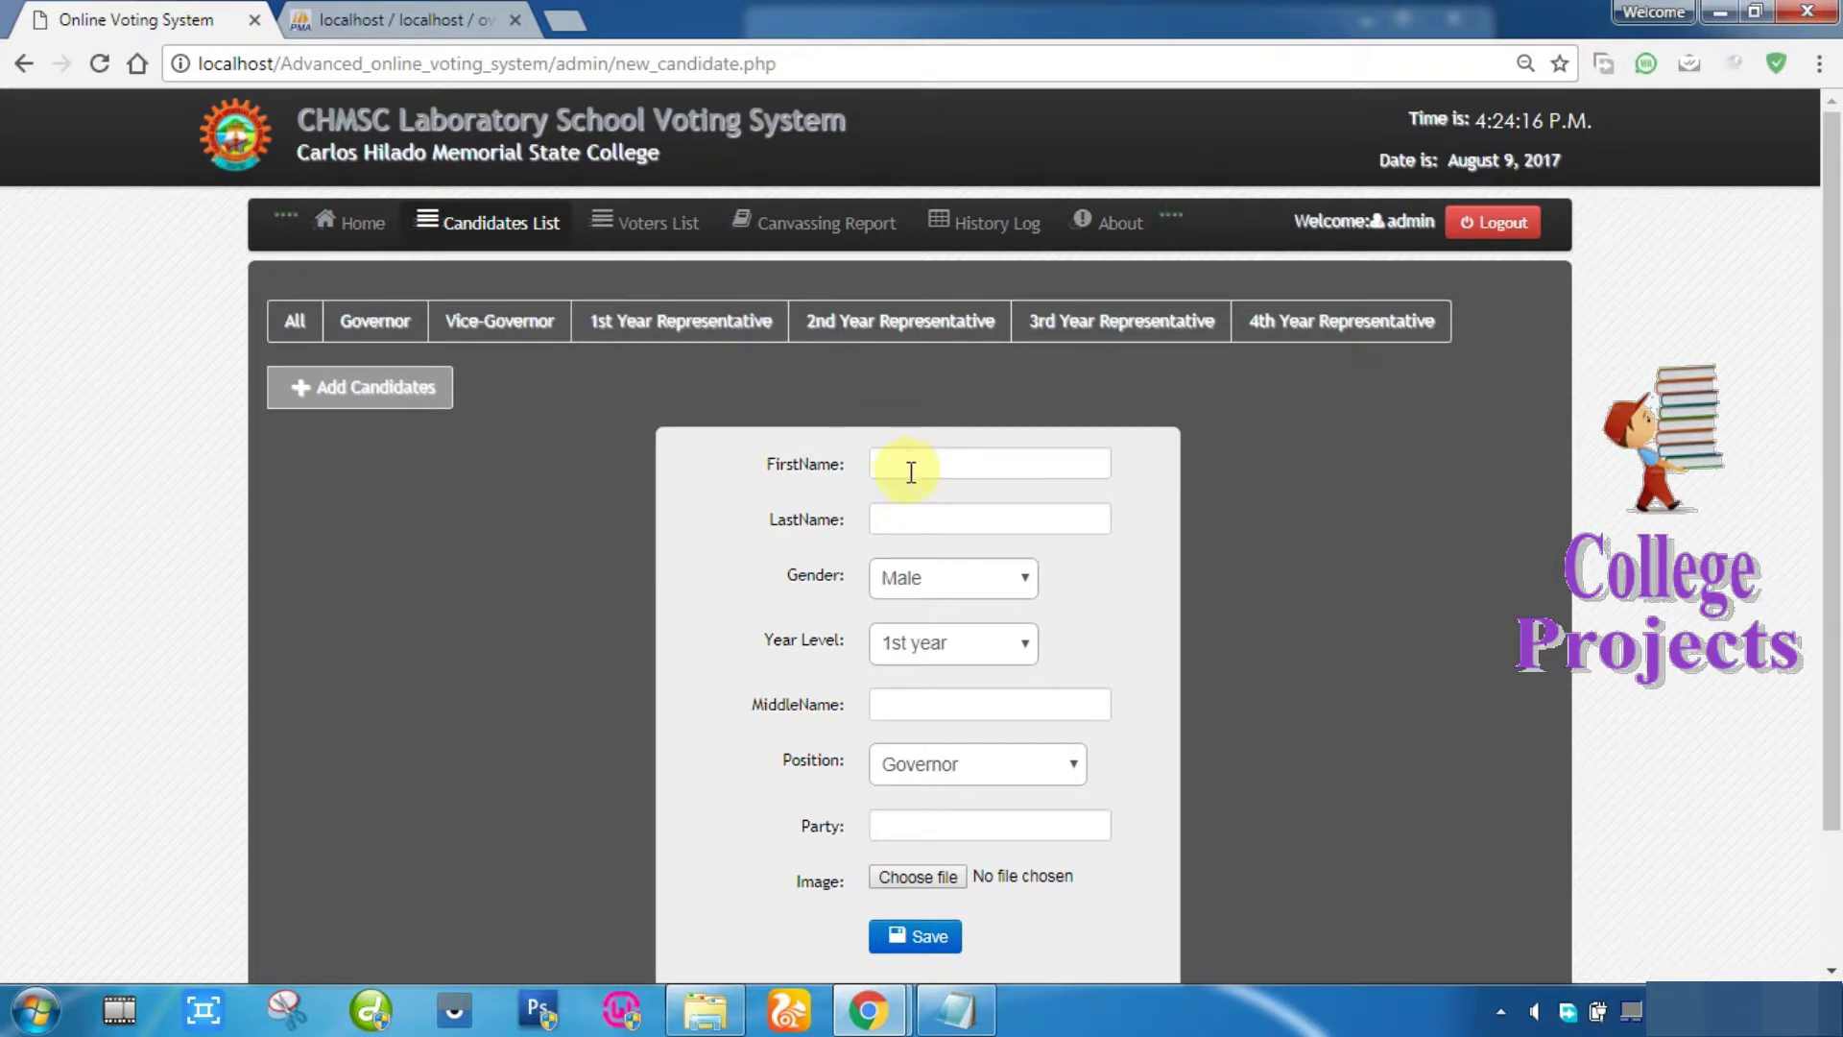
pyautogui.click(924, 455)
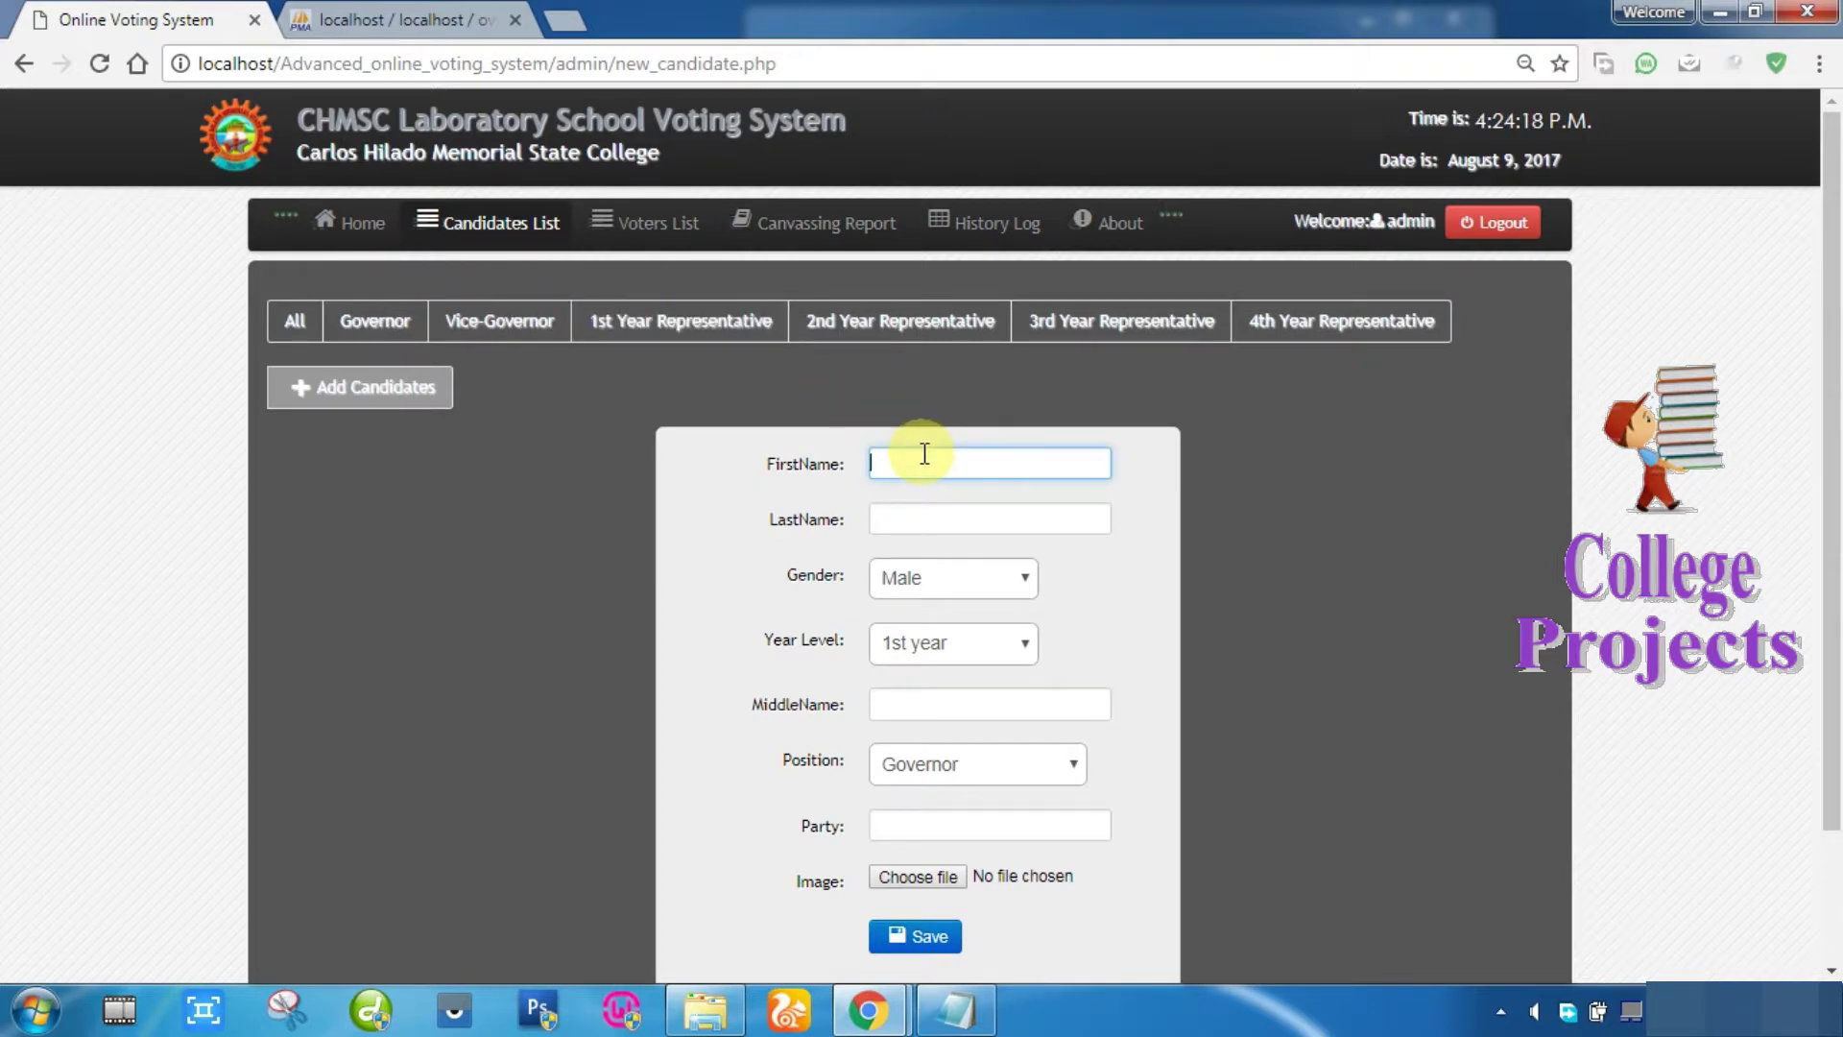
pyautogui.press('Tab')
# Step: Set year level 4th year, position Governor and party 'first', then open the photo picker
pyautogui.press('Tab')
pyautogui.press('Tab')
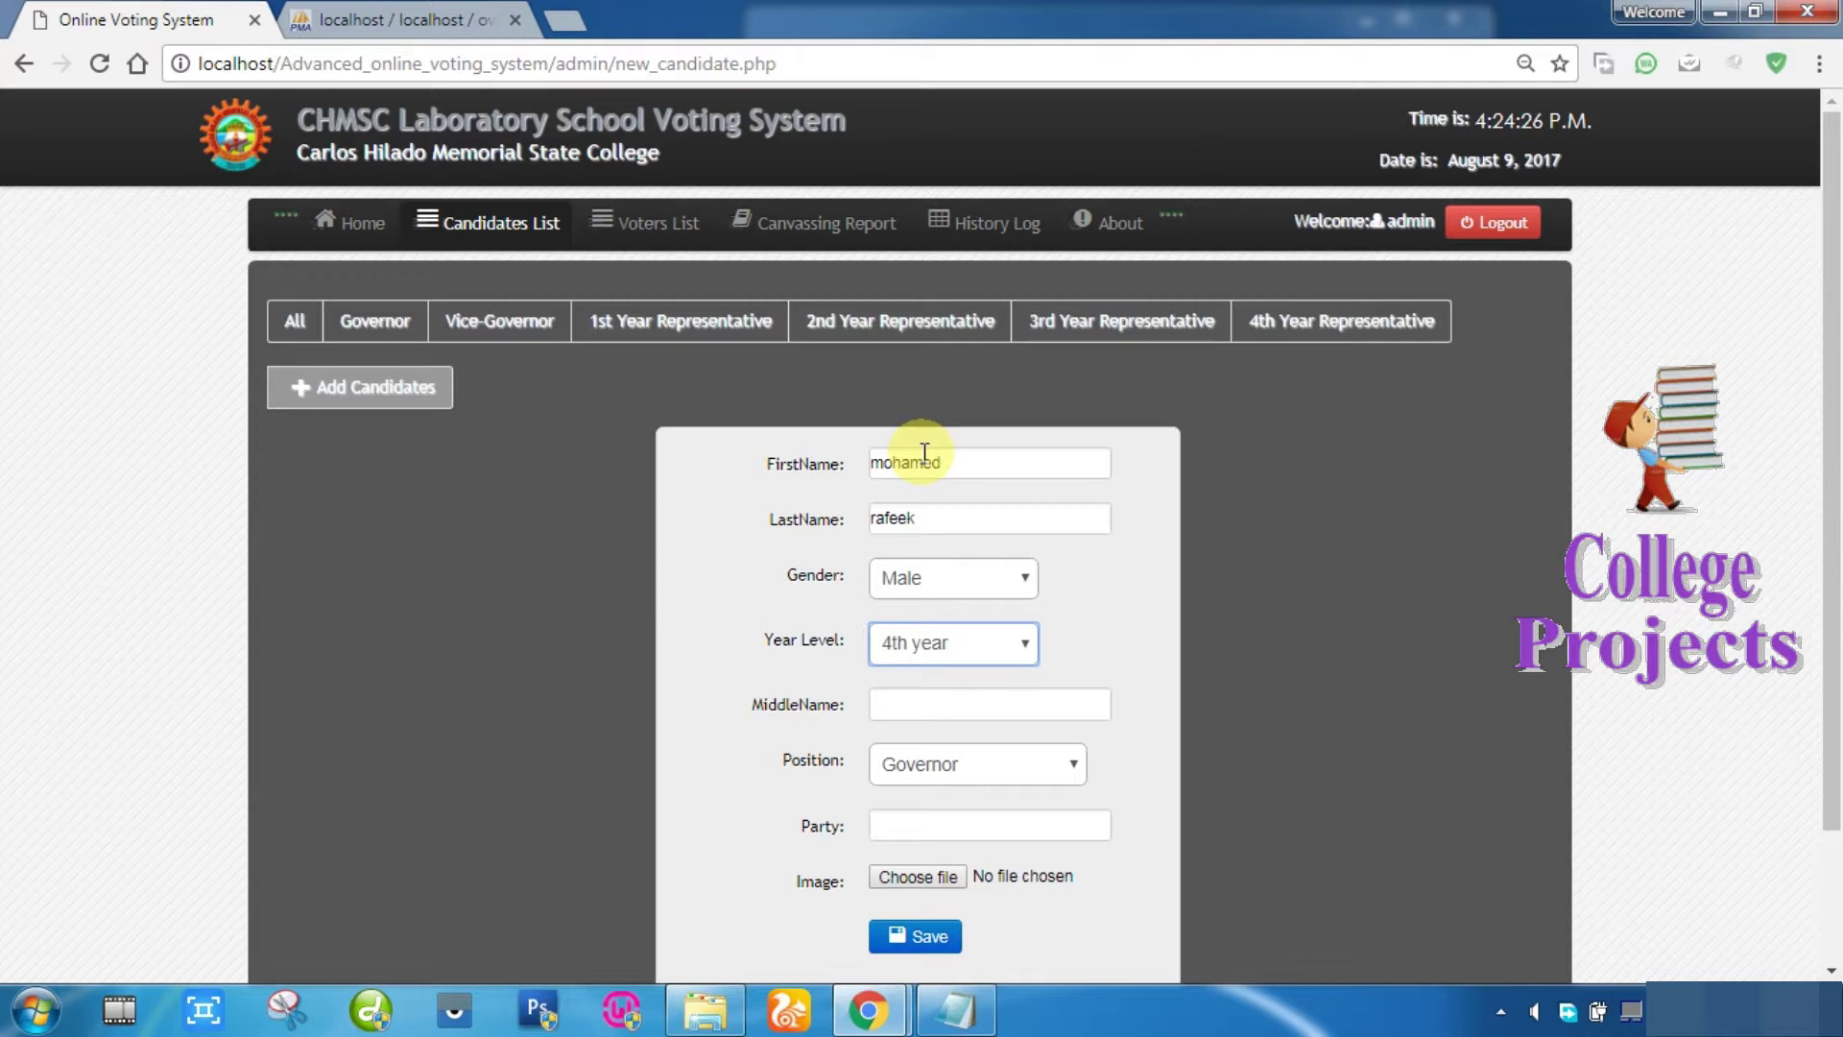
pyautogui.press('Tab')
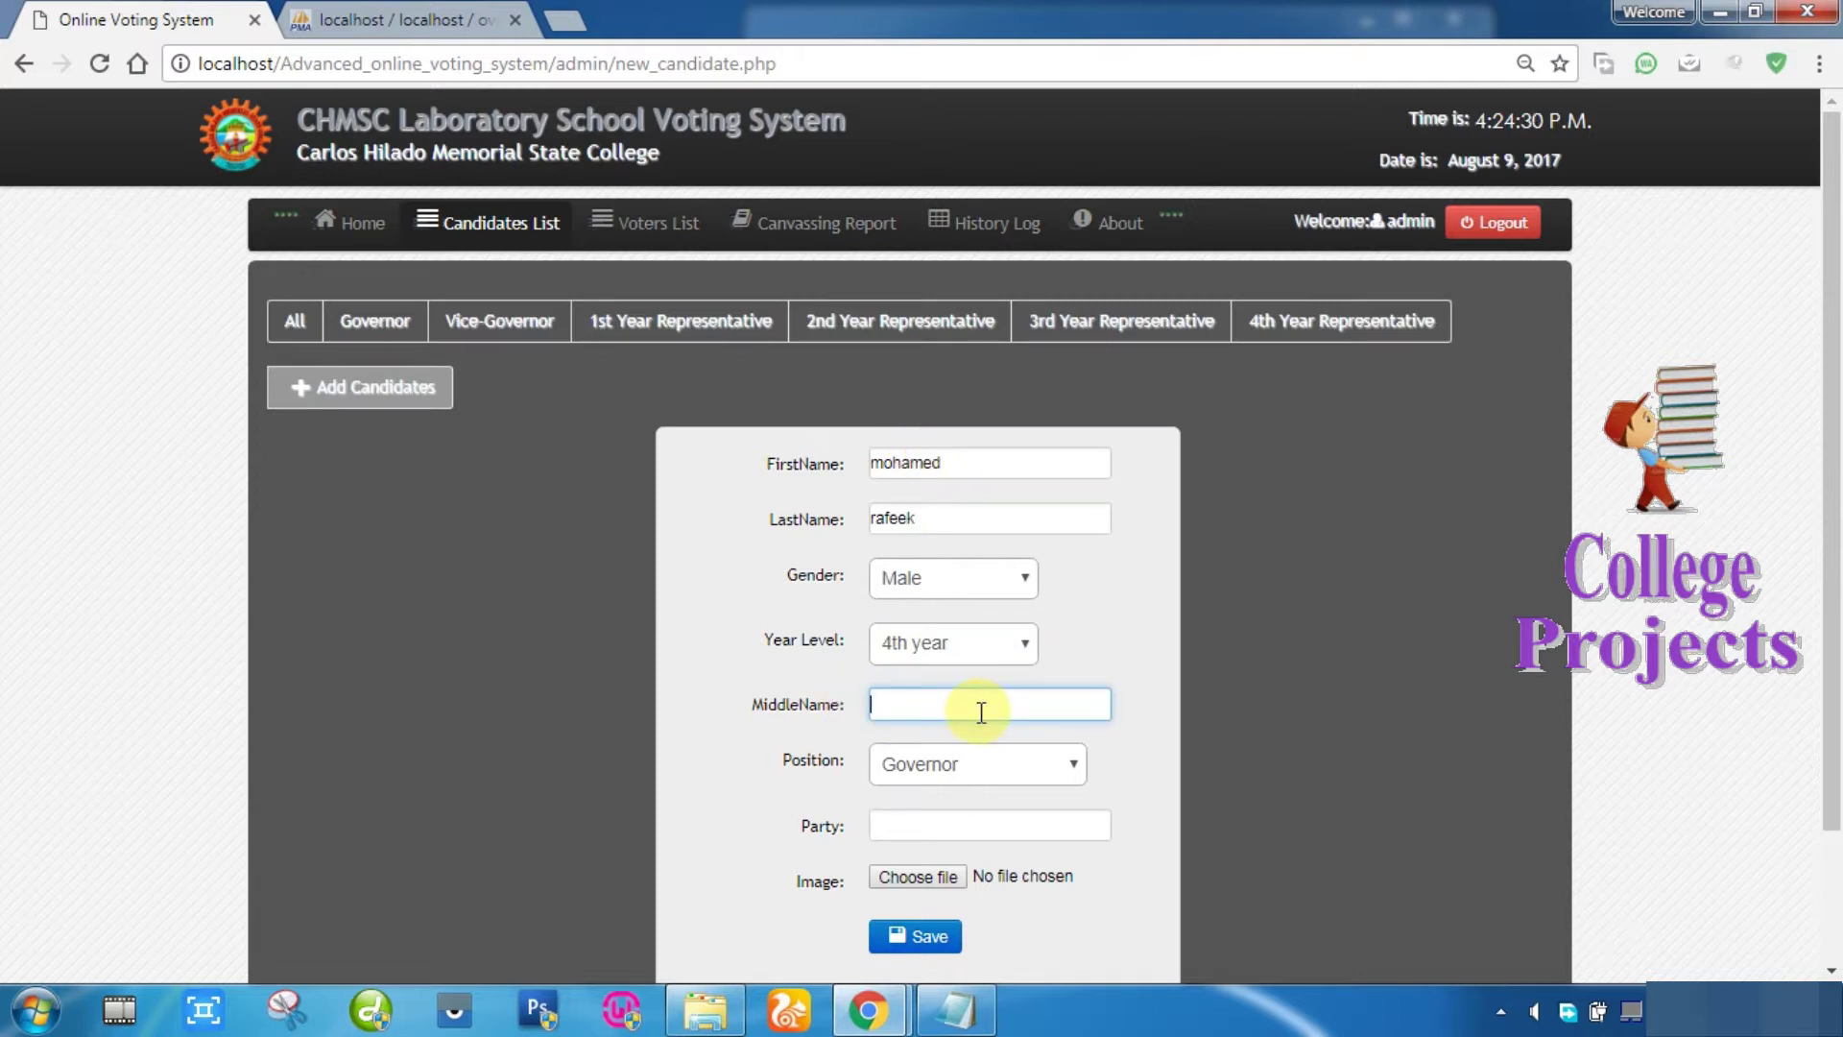
pyautogui.press('Tab')
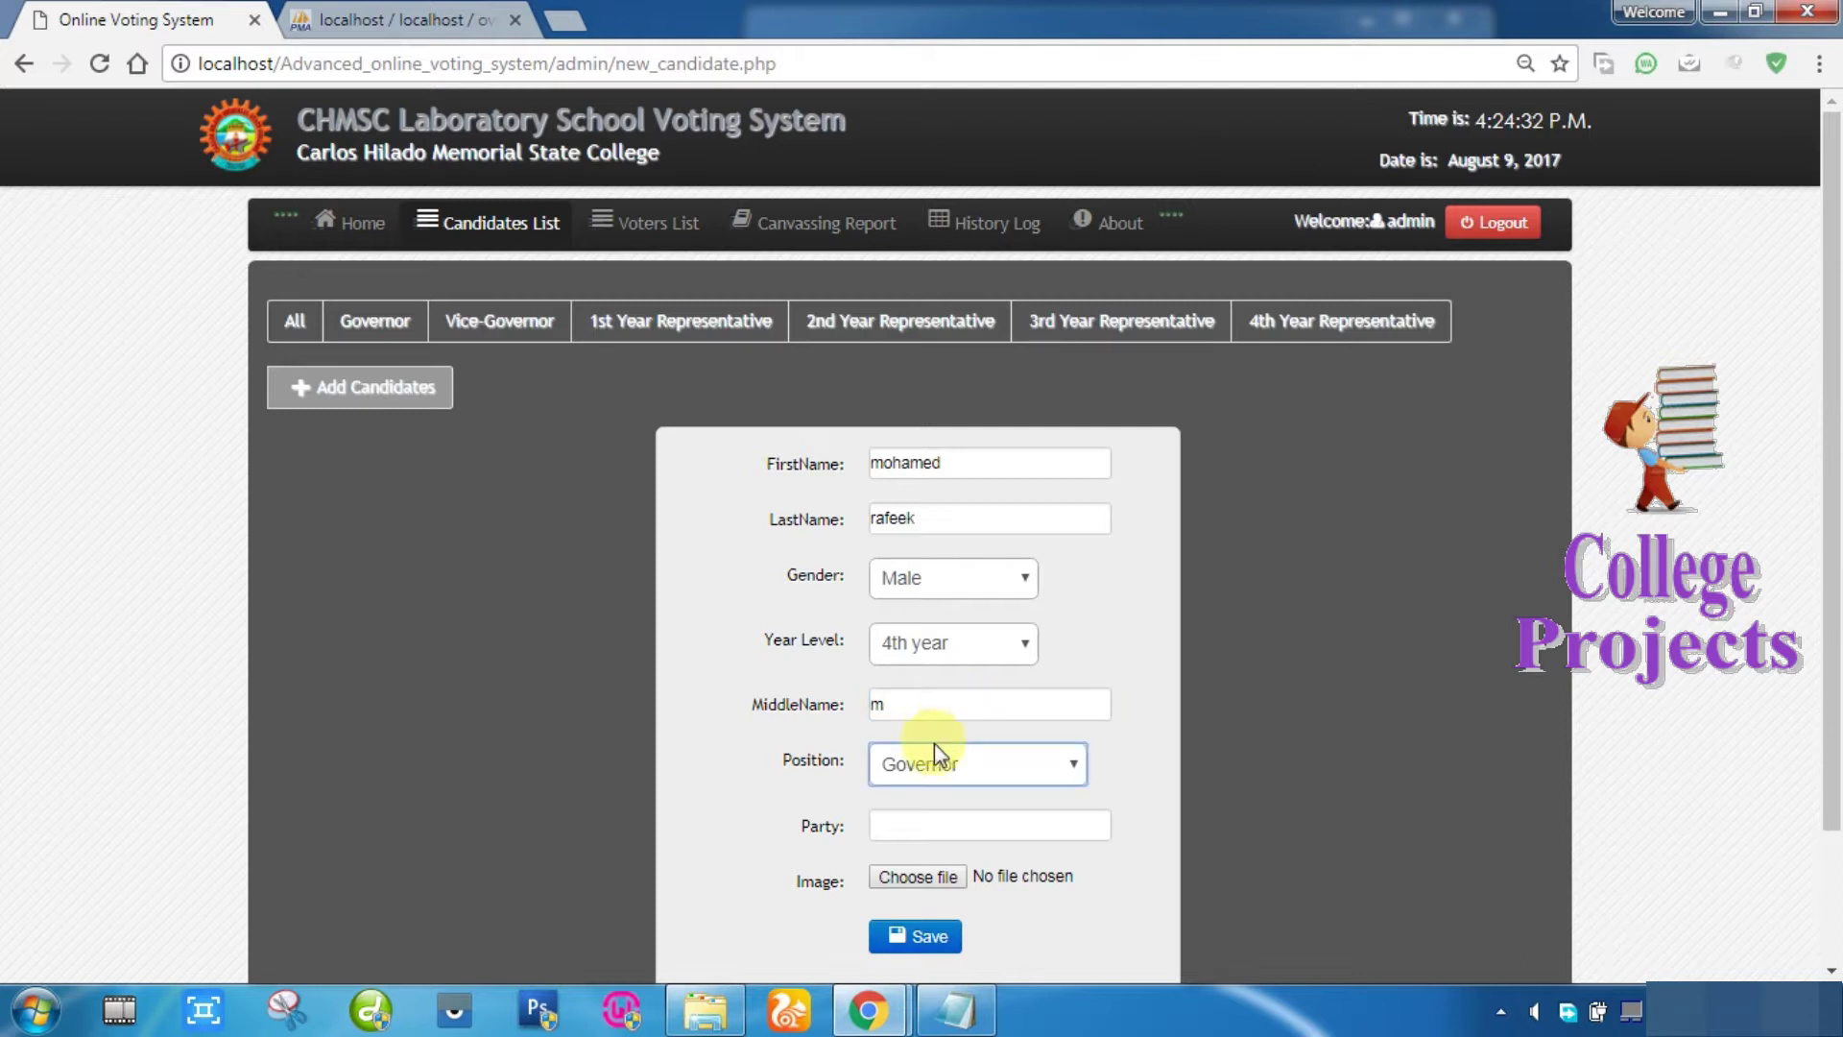
pyautogui.press('Tab')
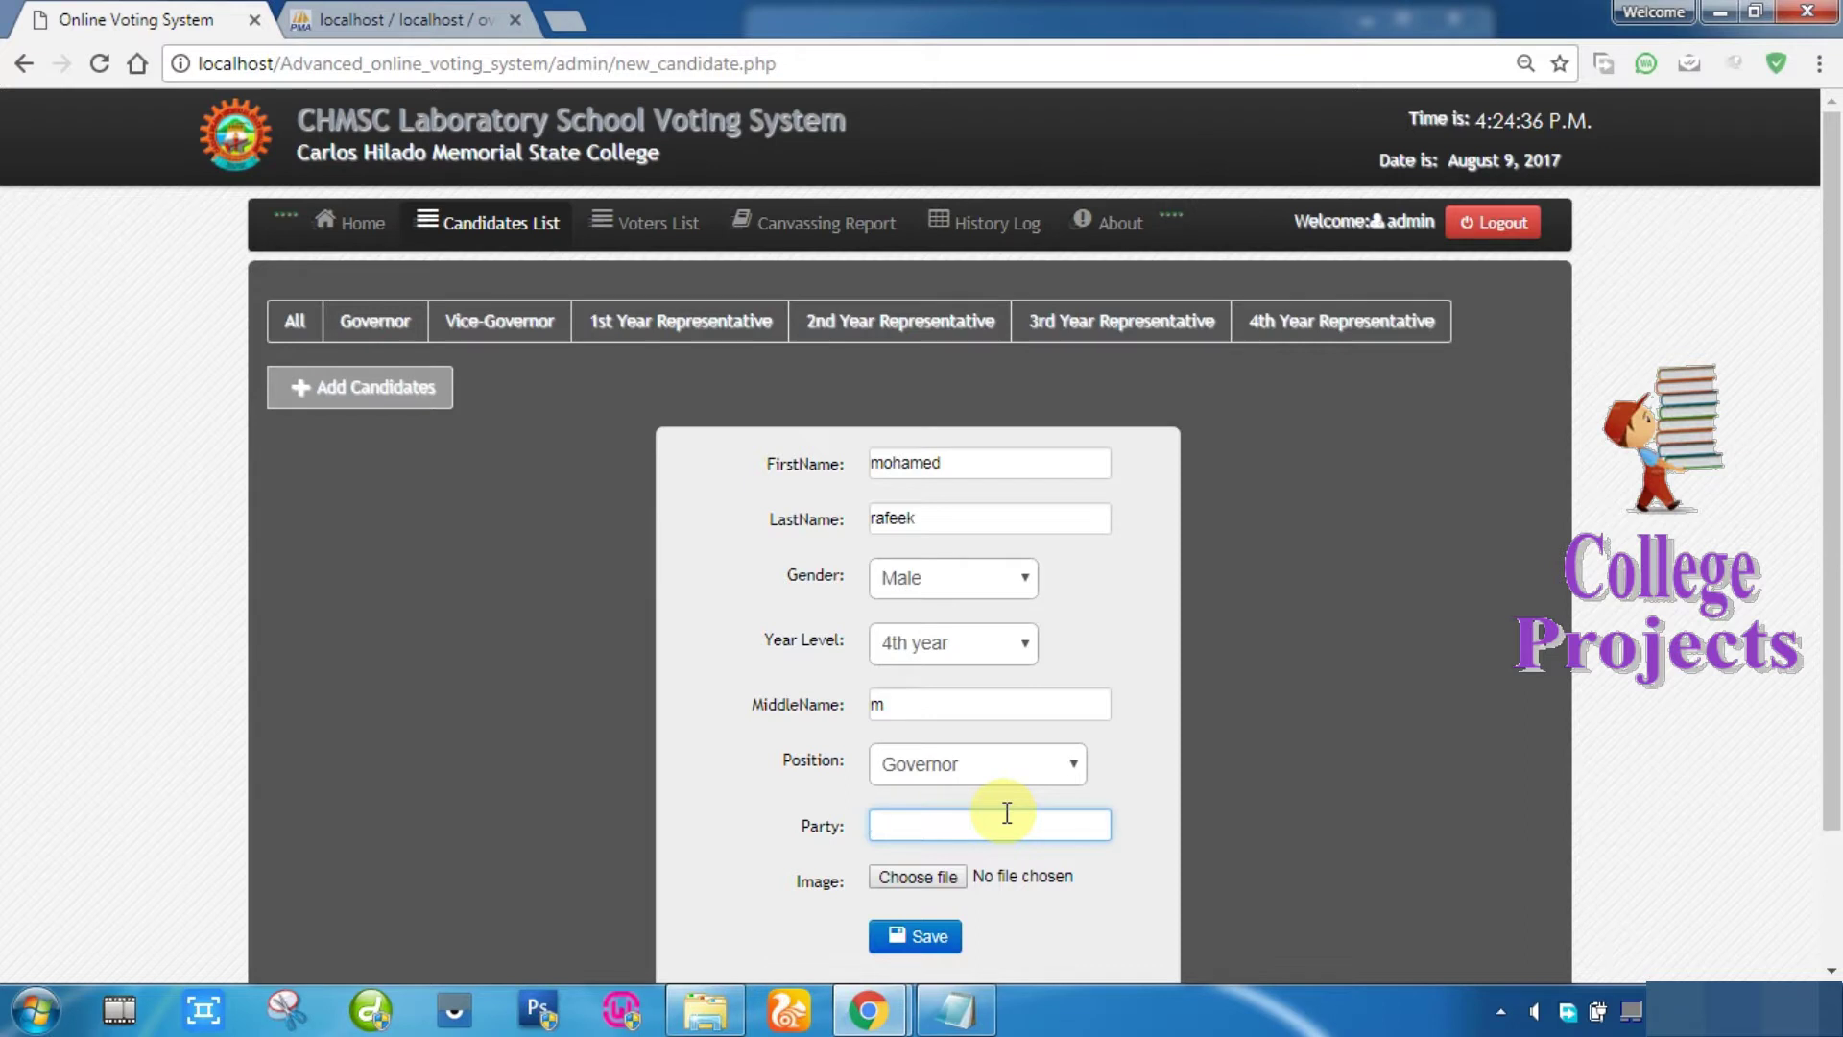
pyautogui.press('Tab')
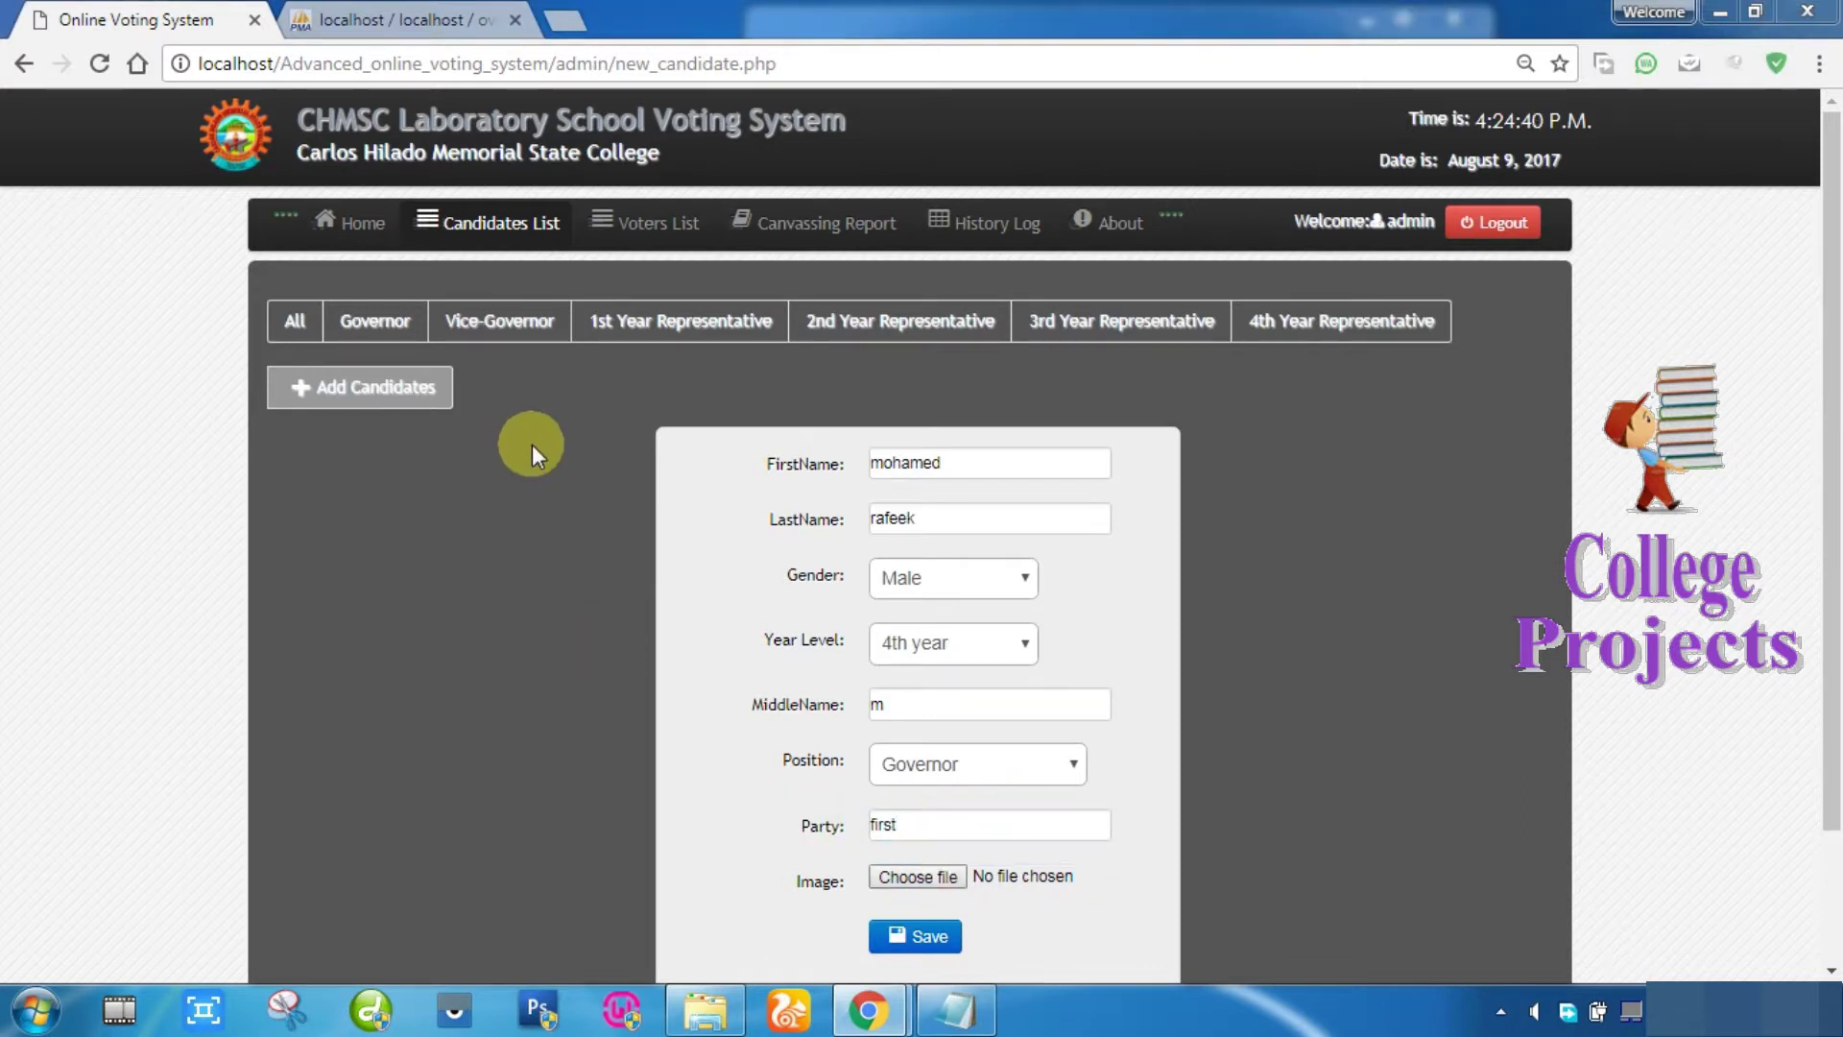
pyautogui.press('Return')
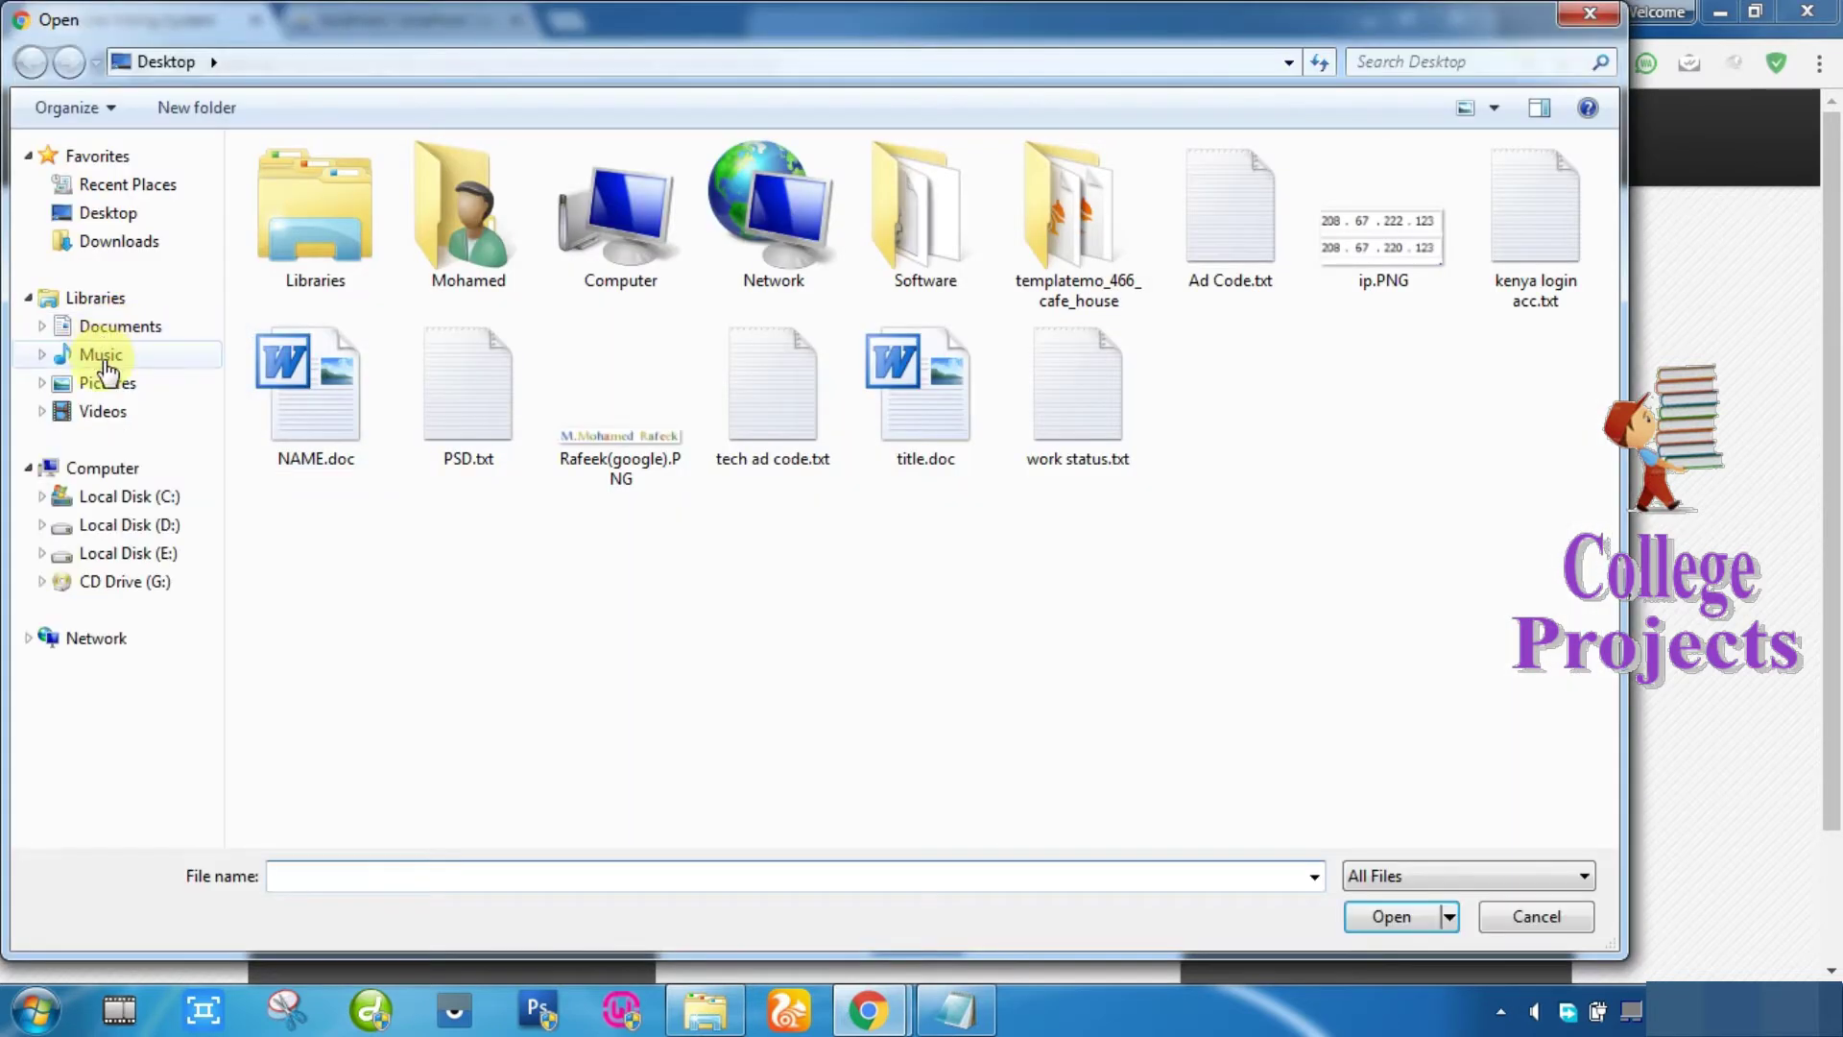
# Step: Attach Chrysanthemum.jpg from Pictures > Sample Pictures as the candidate's photo
pyautogui.click(113, 384)
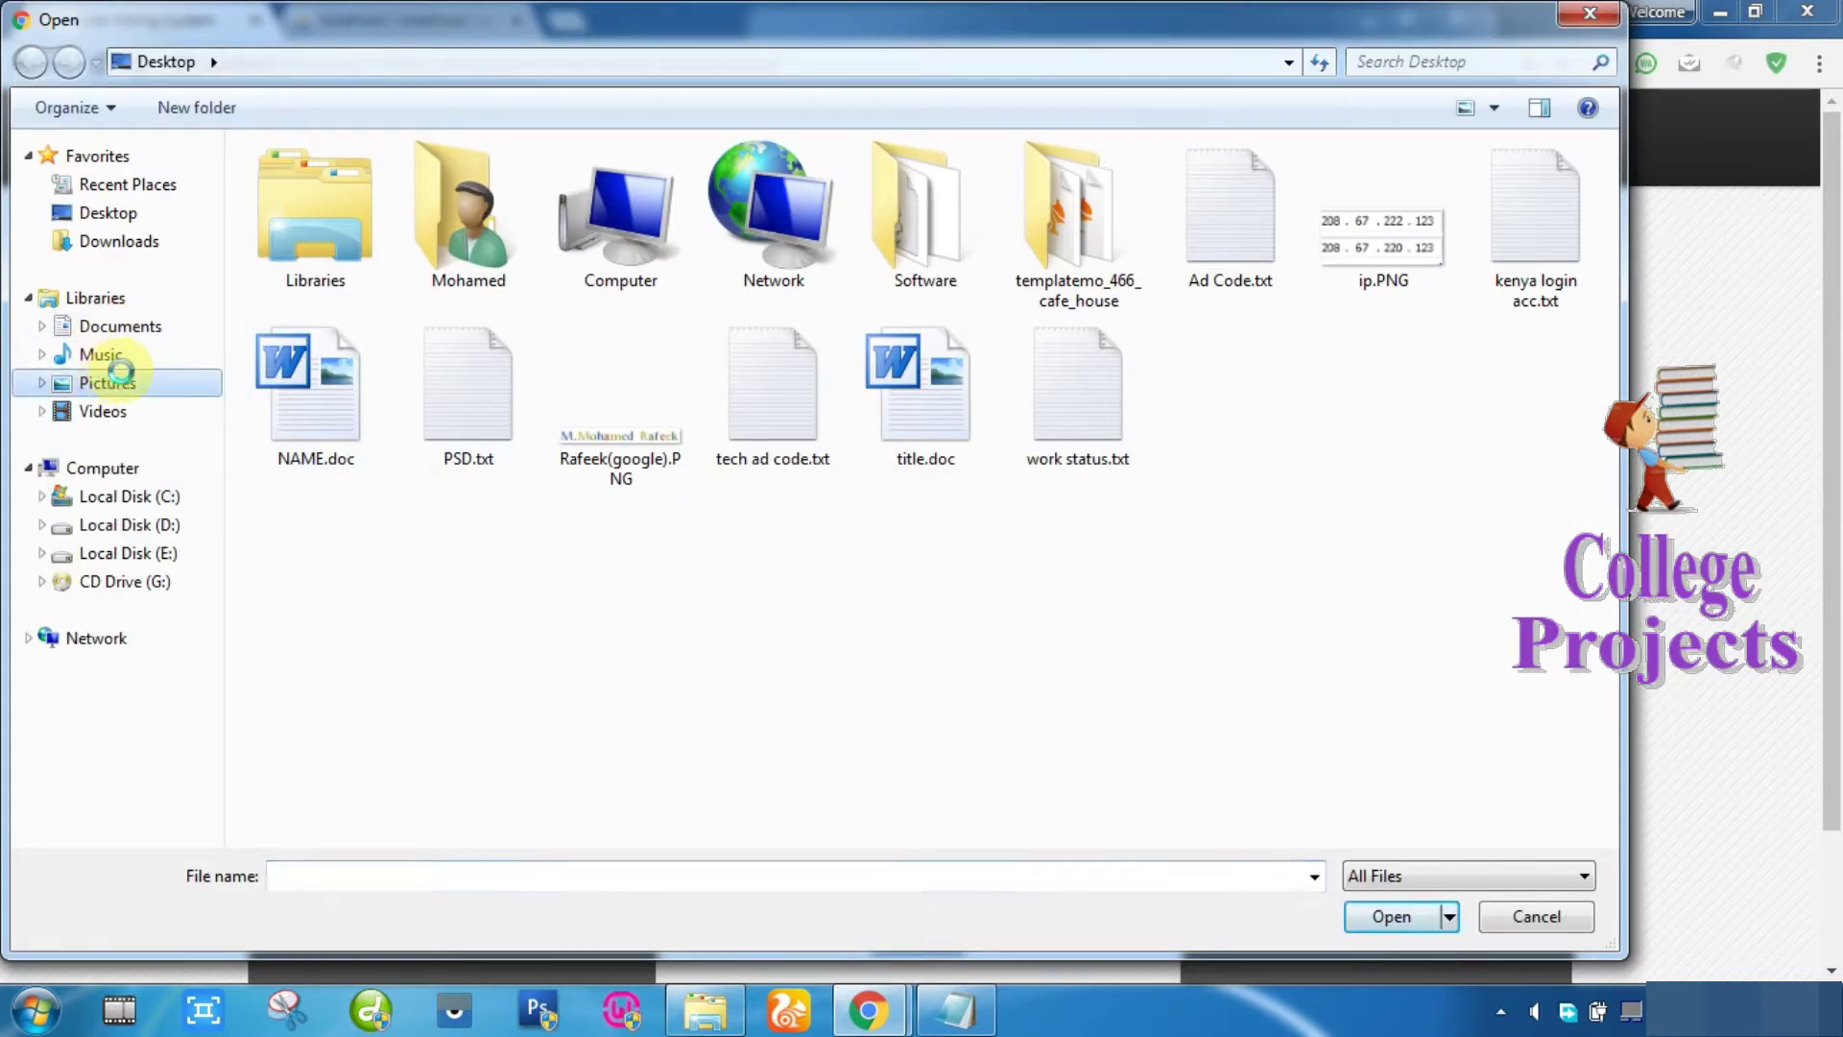
pyautogui.doubleClick(302, 468)
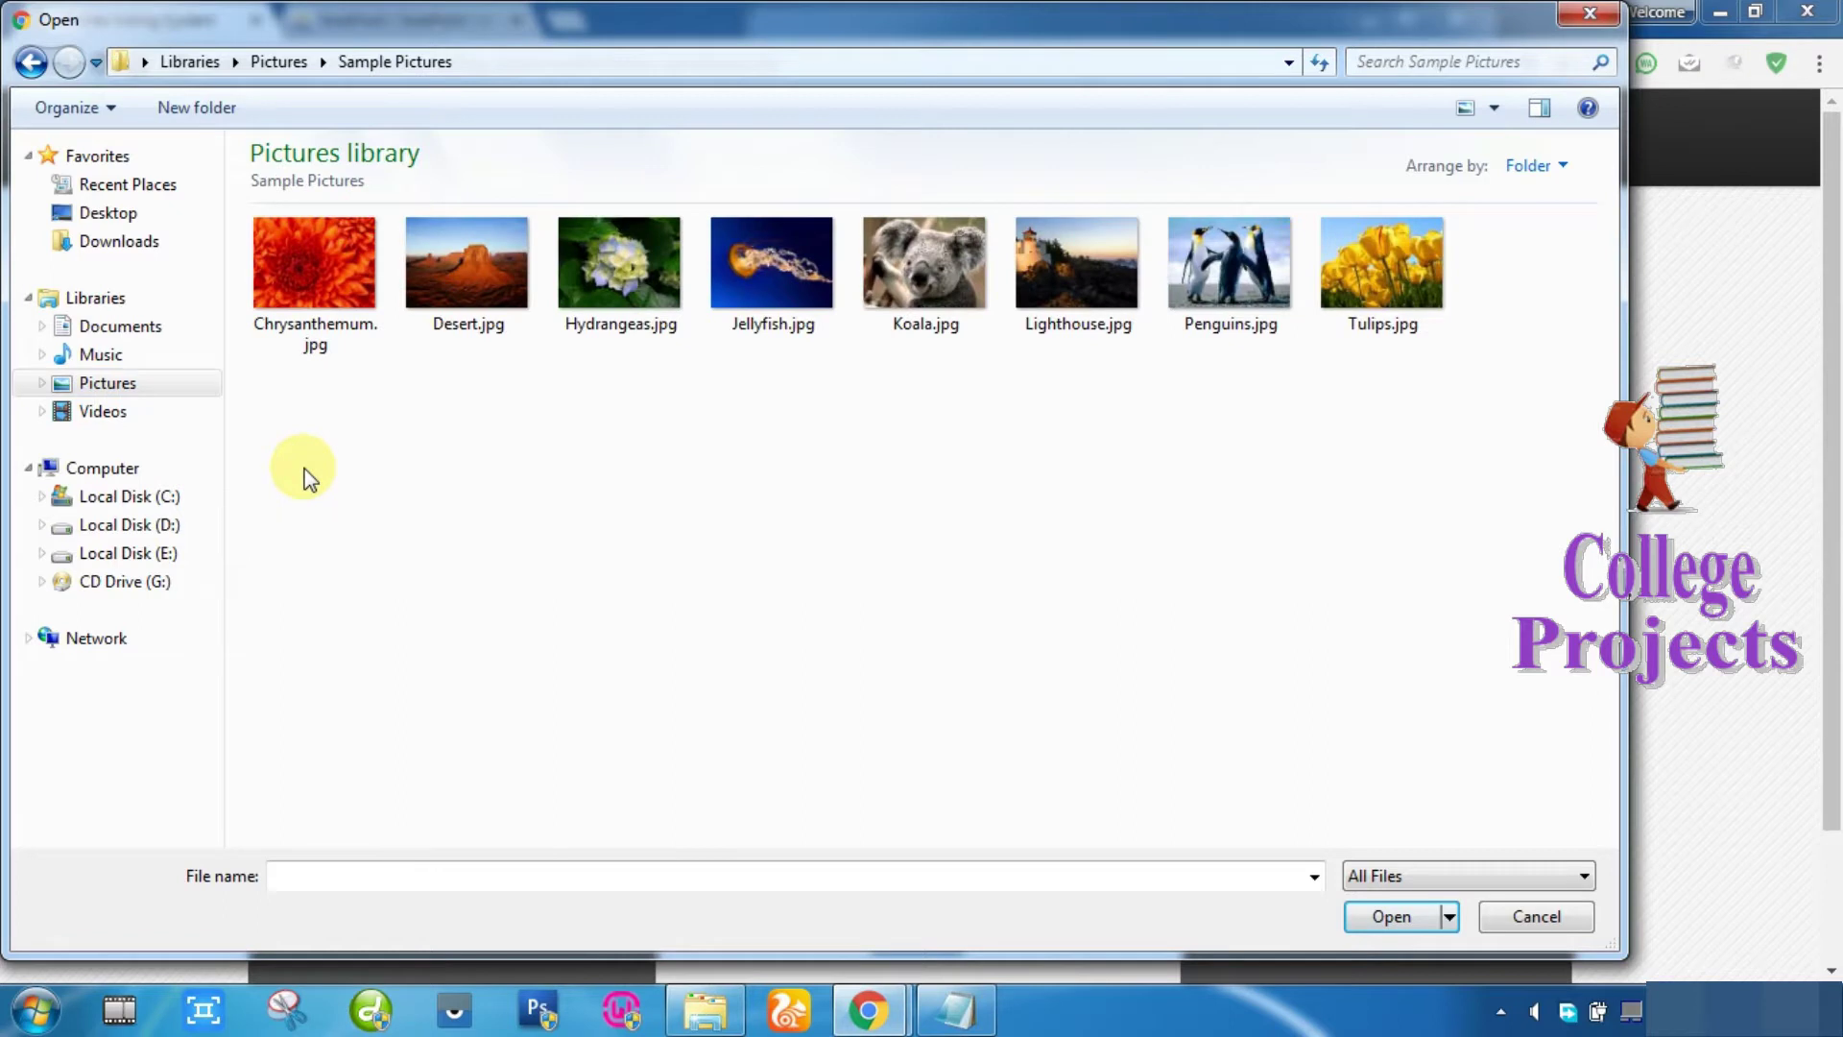
pyautogui.doubleClick(298, 271)
pyautogui.scroll(-2, 1075, 821)
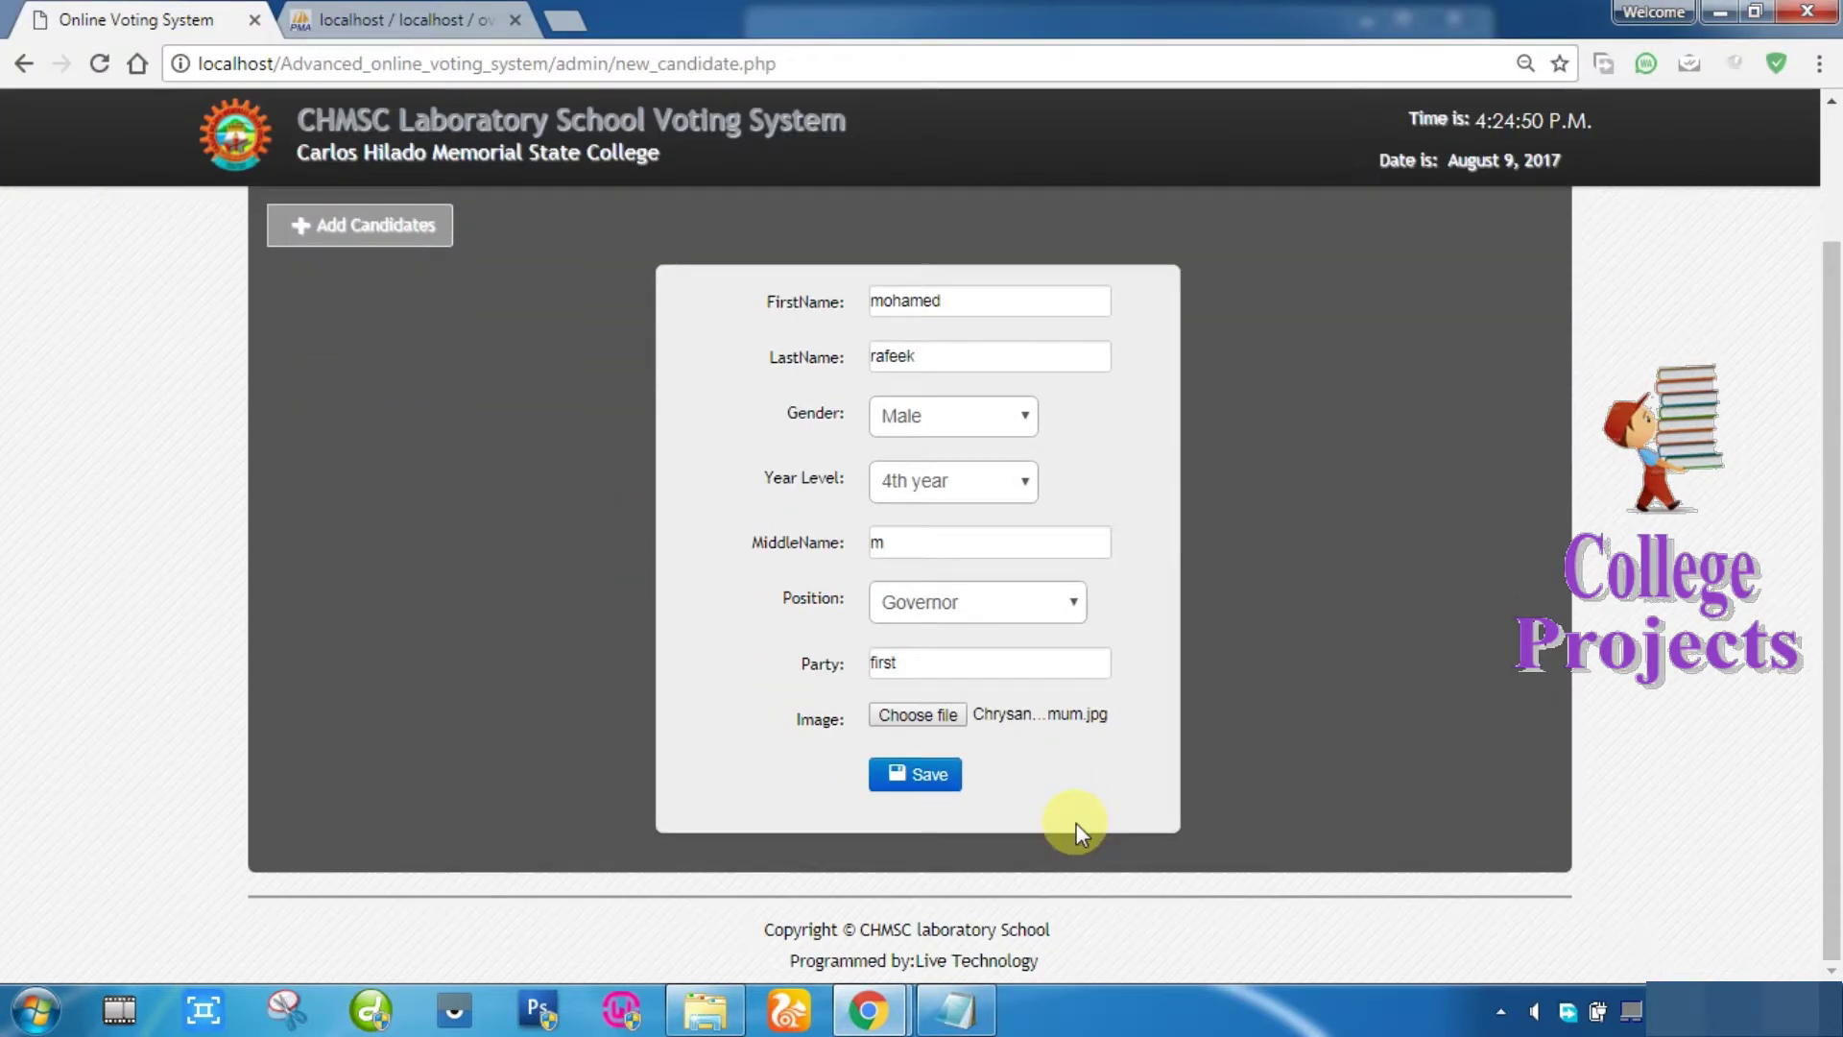
# Step: Save the new Governor candidate and list the 12 4th Year Representative candidates
pyautogui.click(914, 778)
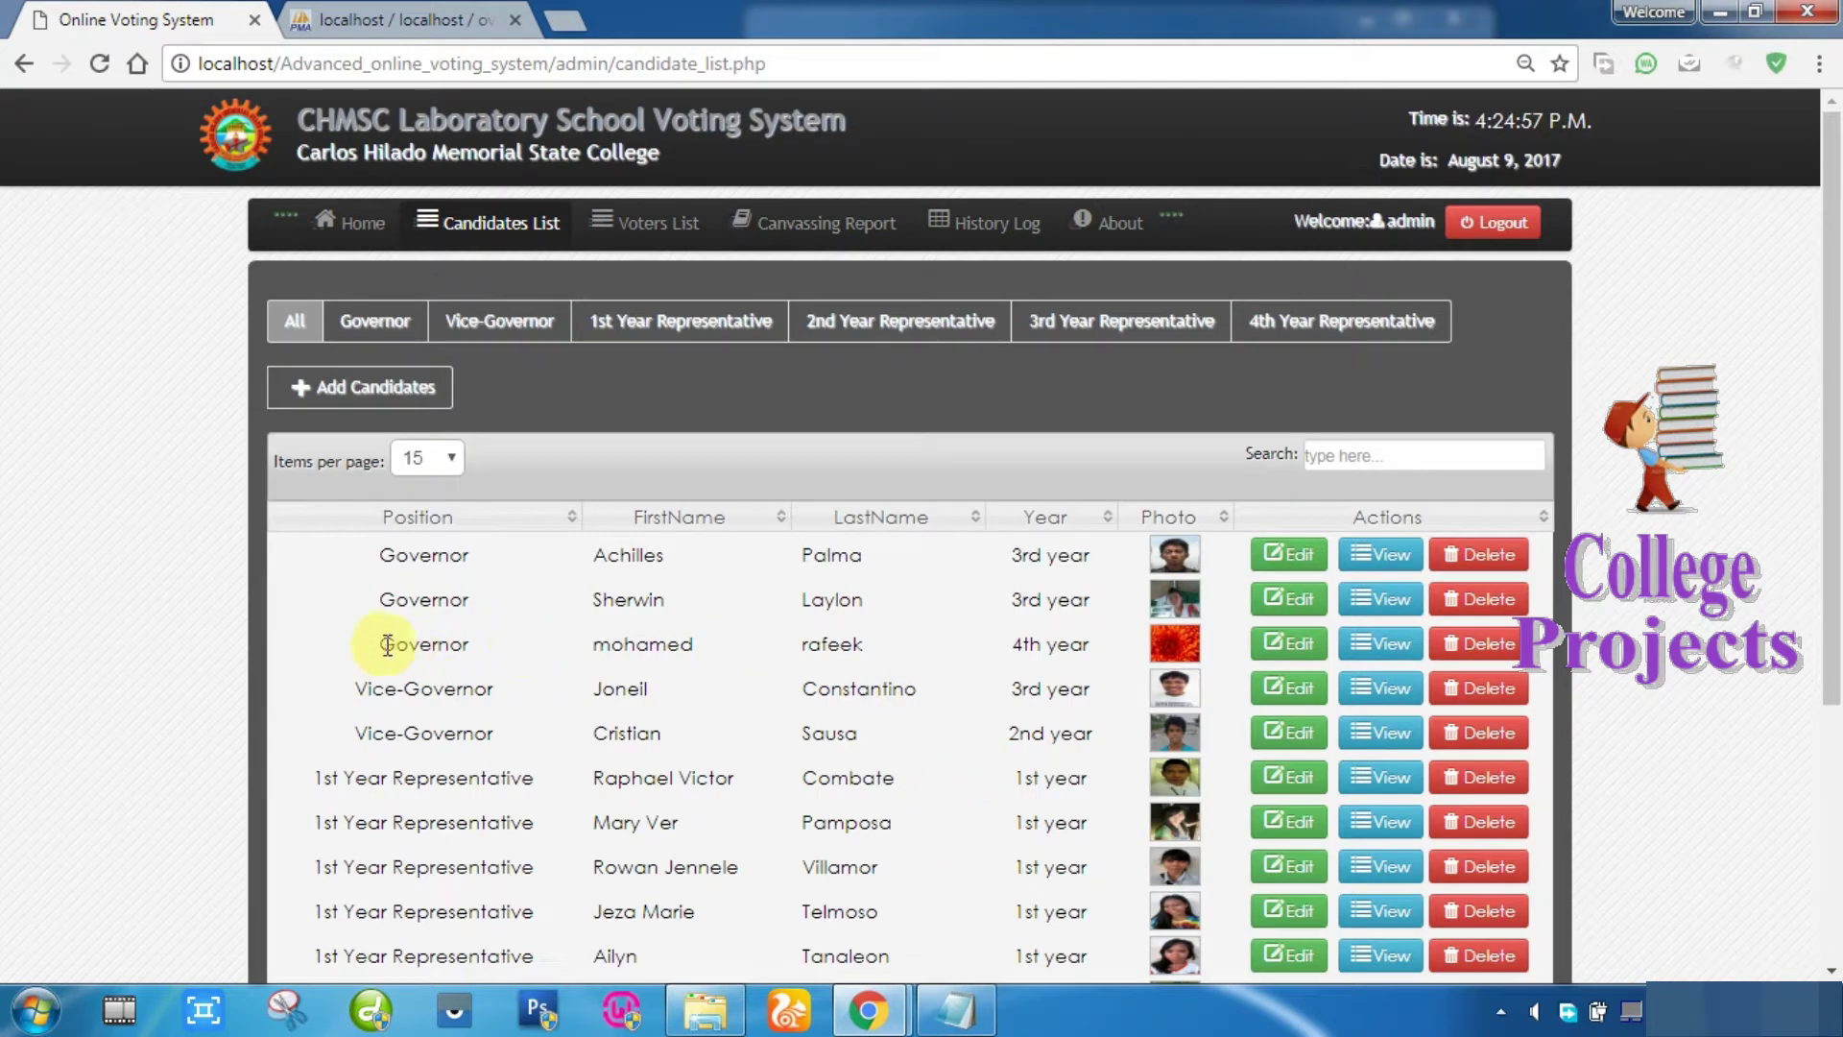
pyautogui.moveTo(379, 645); pyautogui.dragTo(1430, 653)
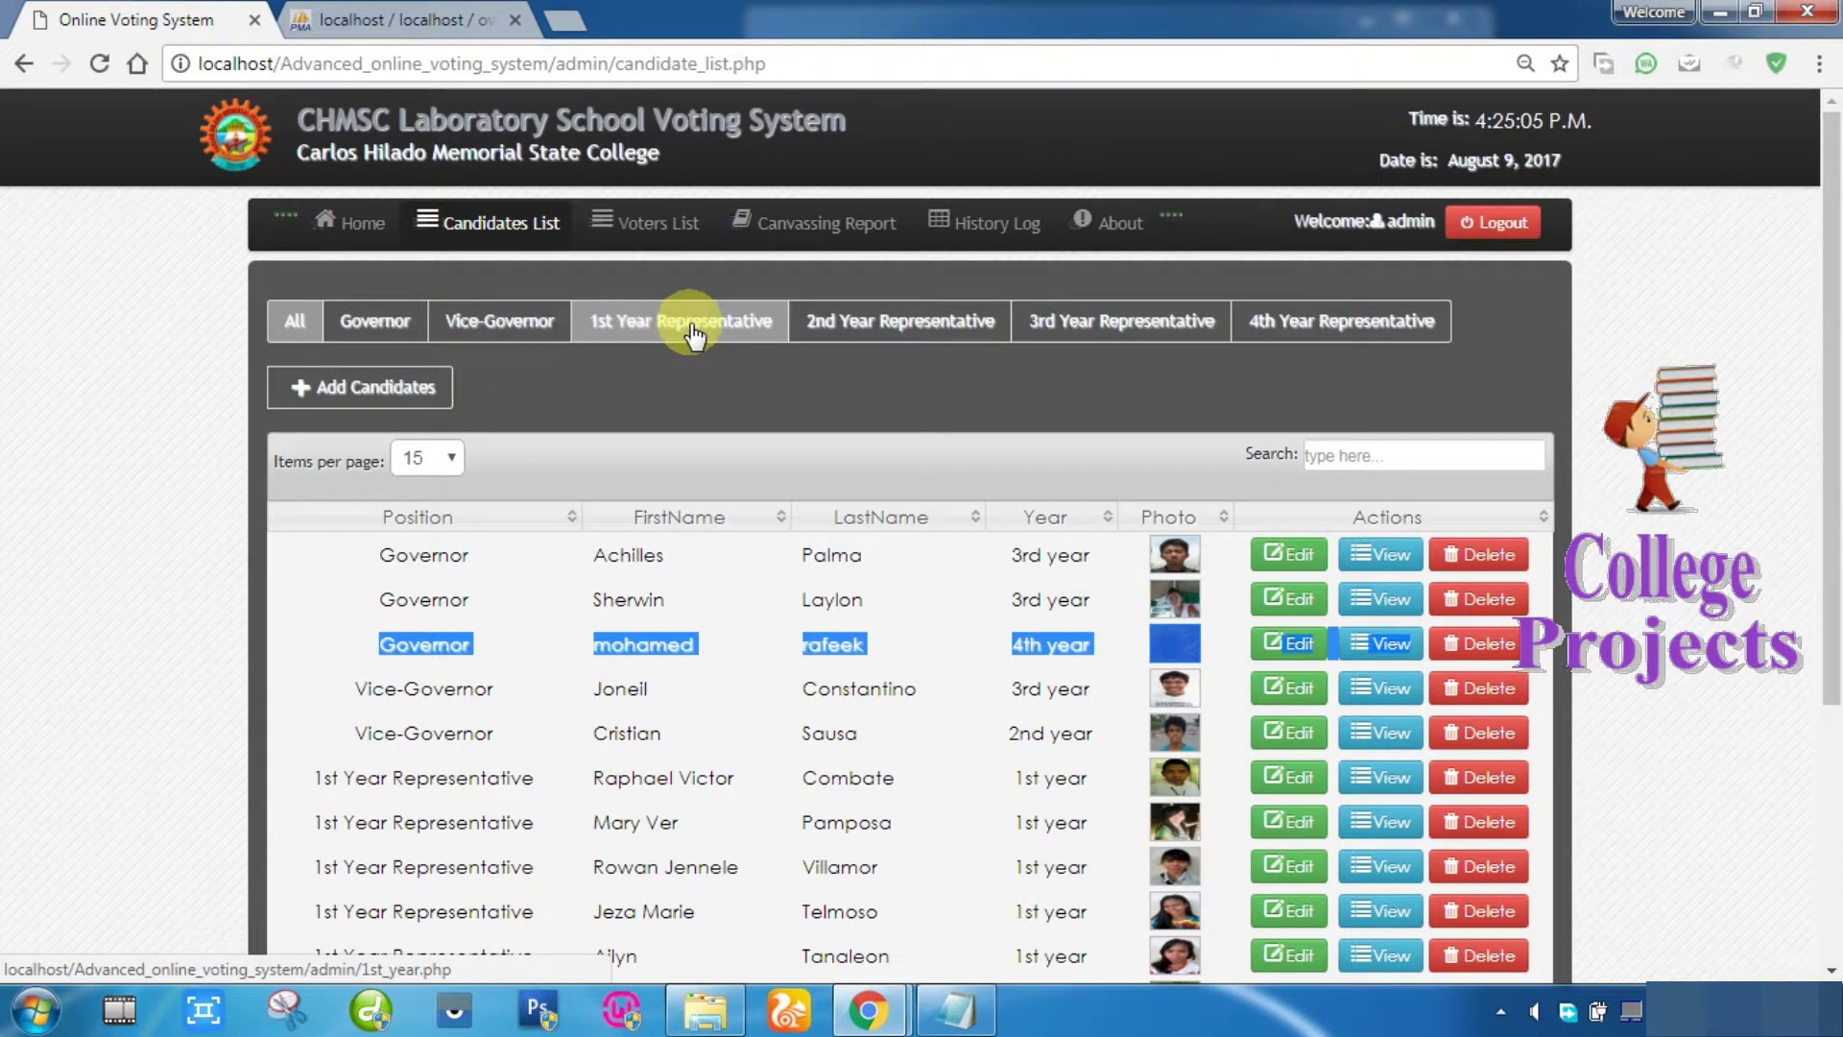
pyautogui.click(1339, 329)
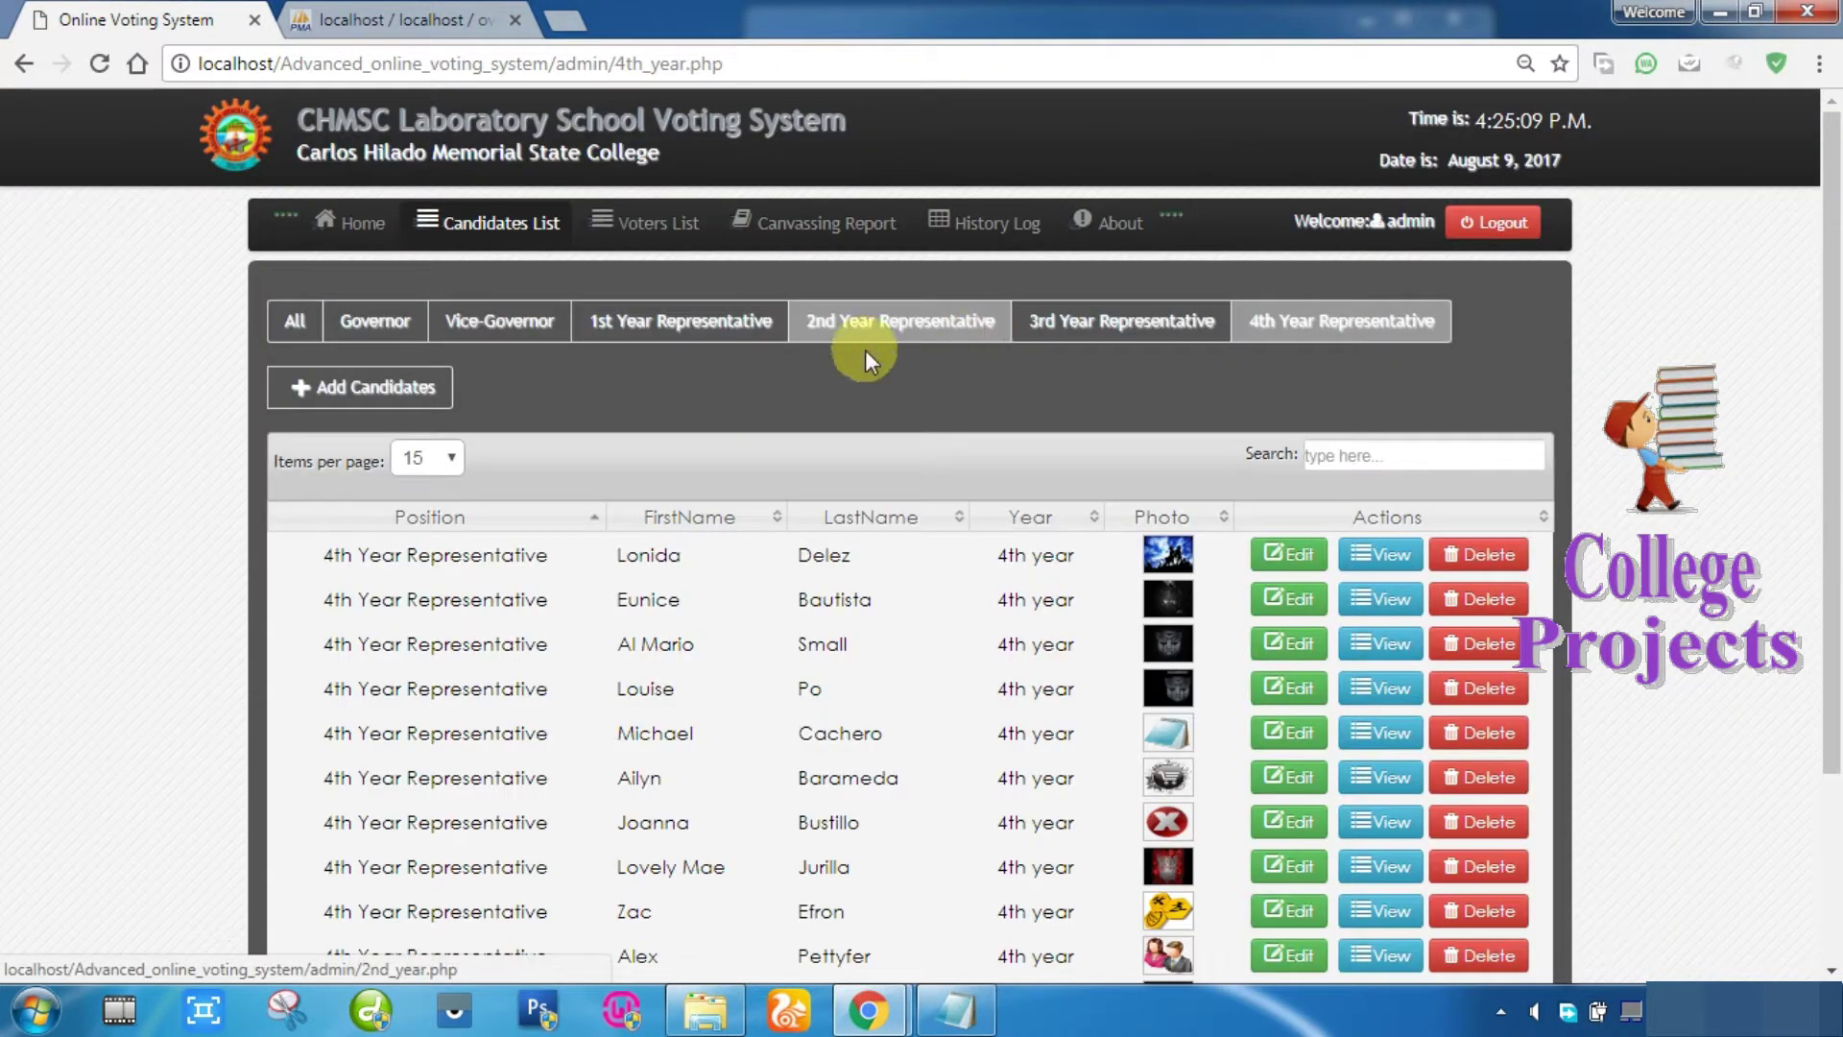
pyautogui.scroll(-3, 432, 643)
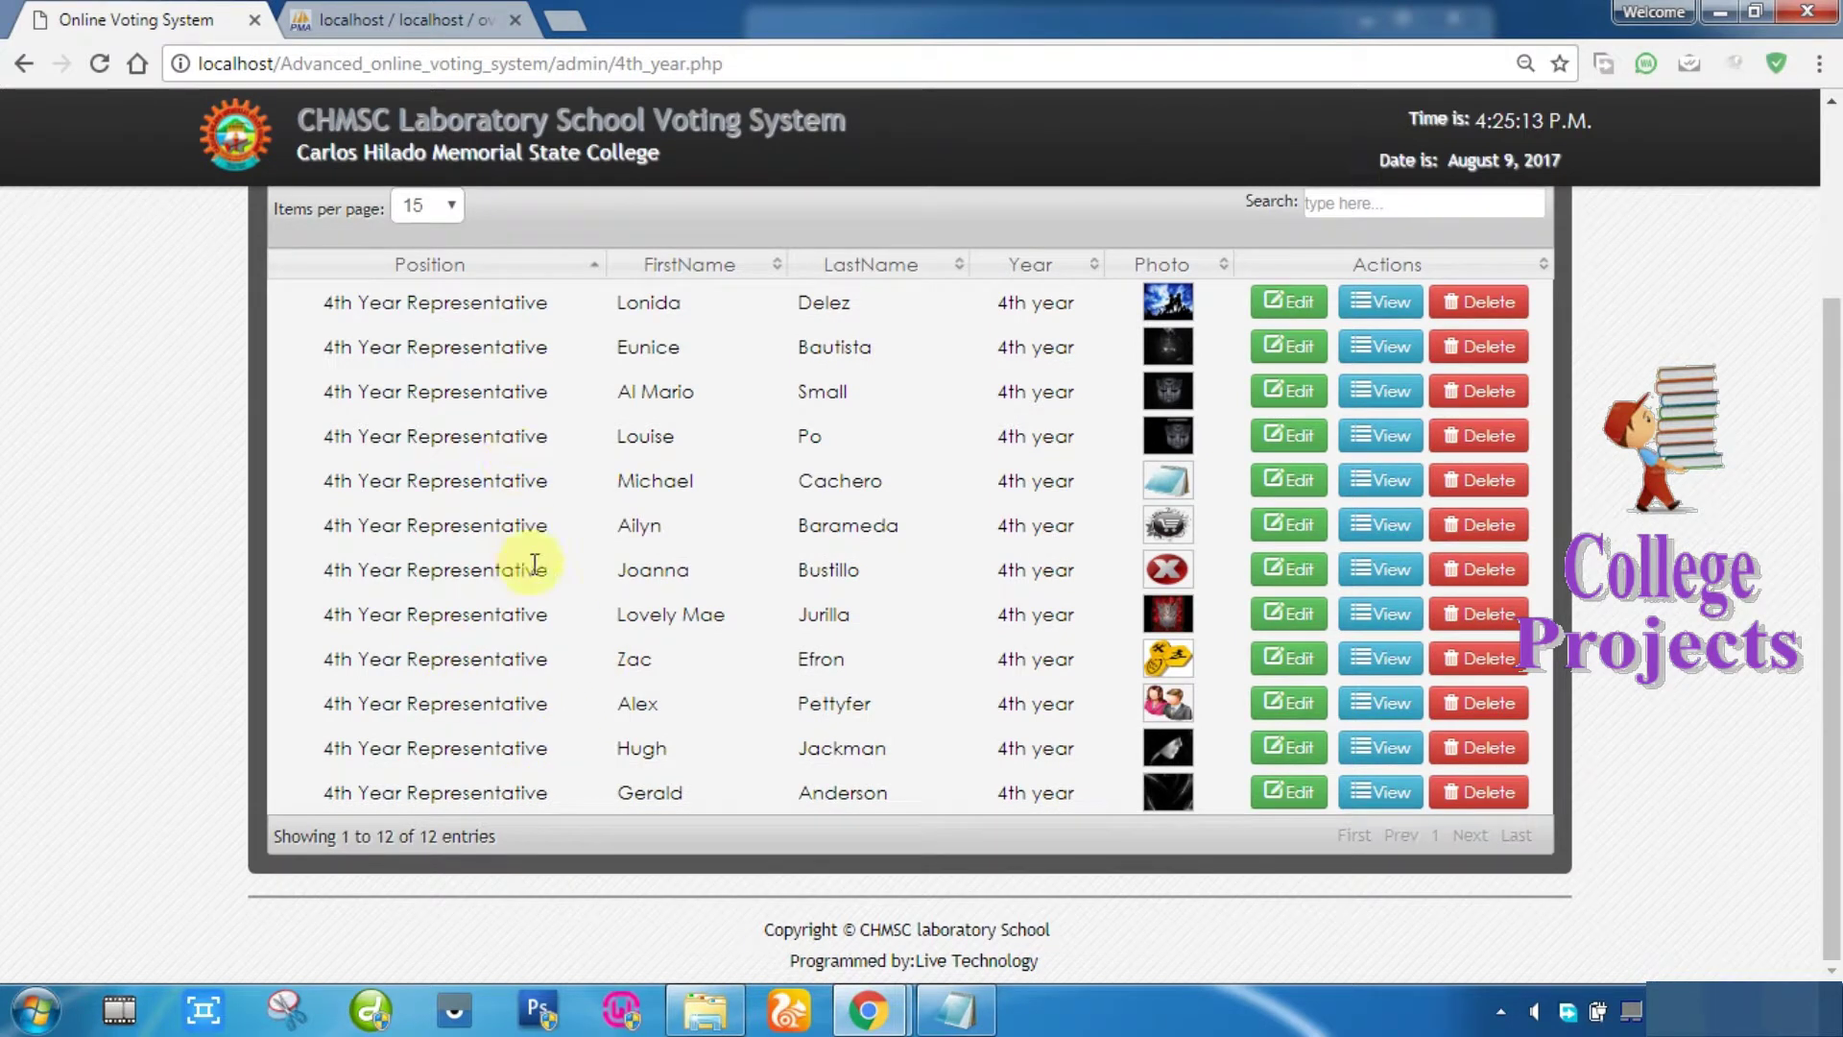
pyautogui.scroll(3, 518, 562)
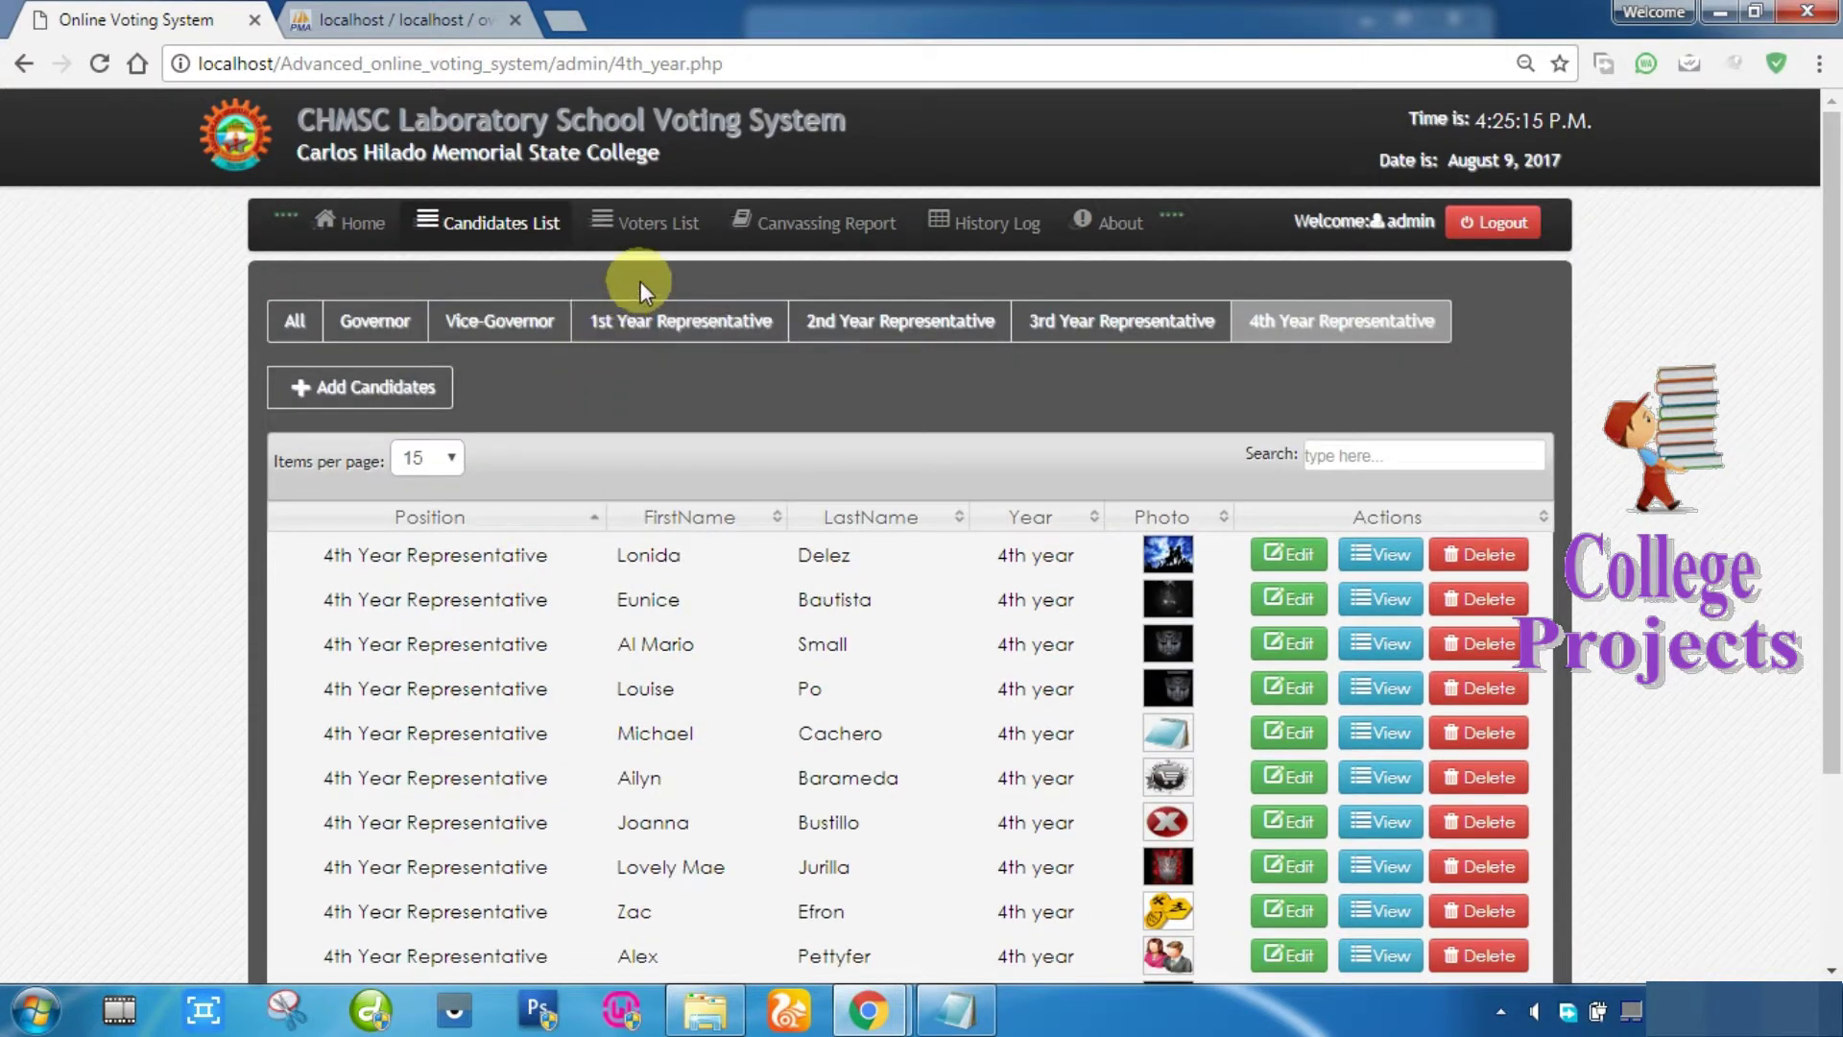
# Step: Filter the Voters List to UnVoted Voters and select the first voter's username
pyautogui.click(666, 226)
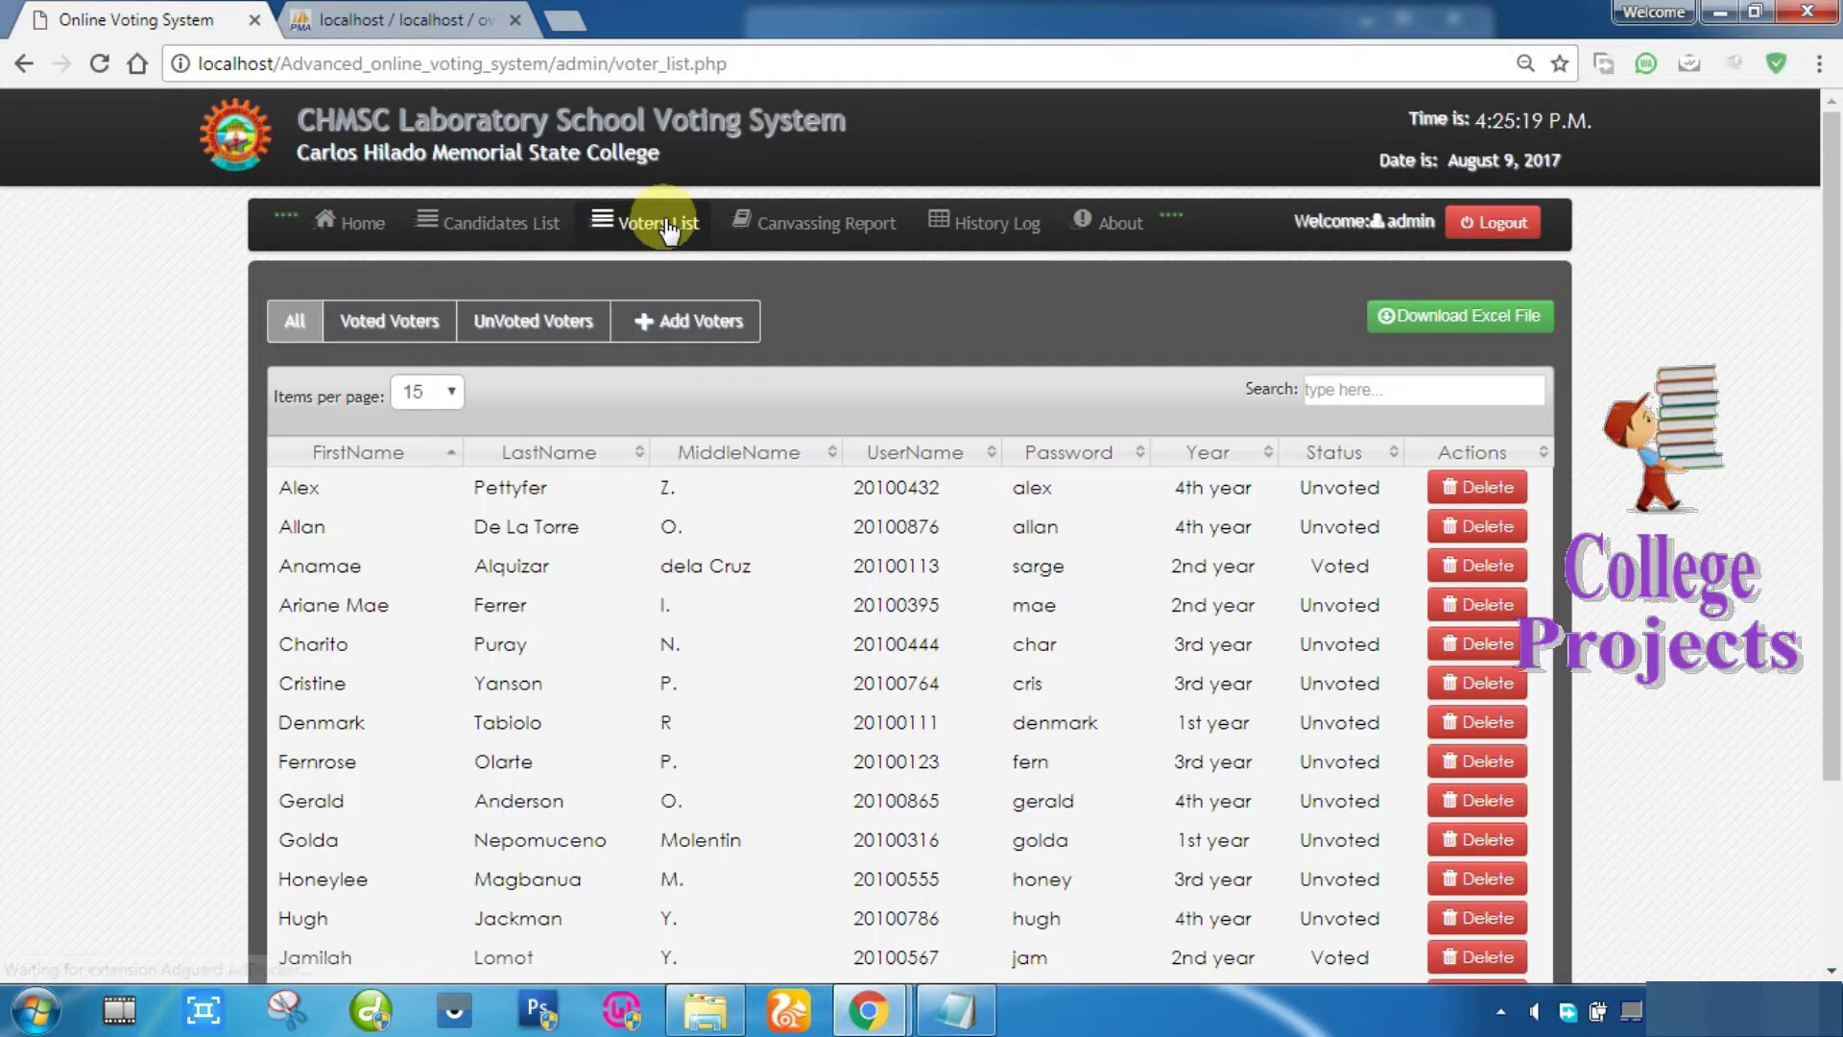
pyautogui.click(517, 338)
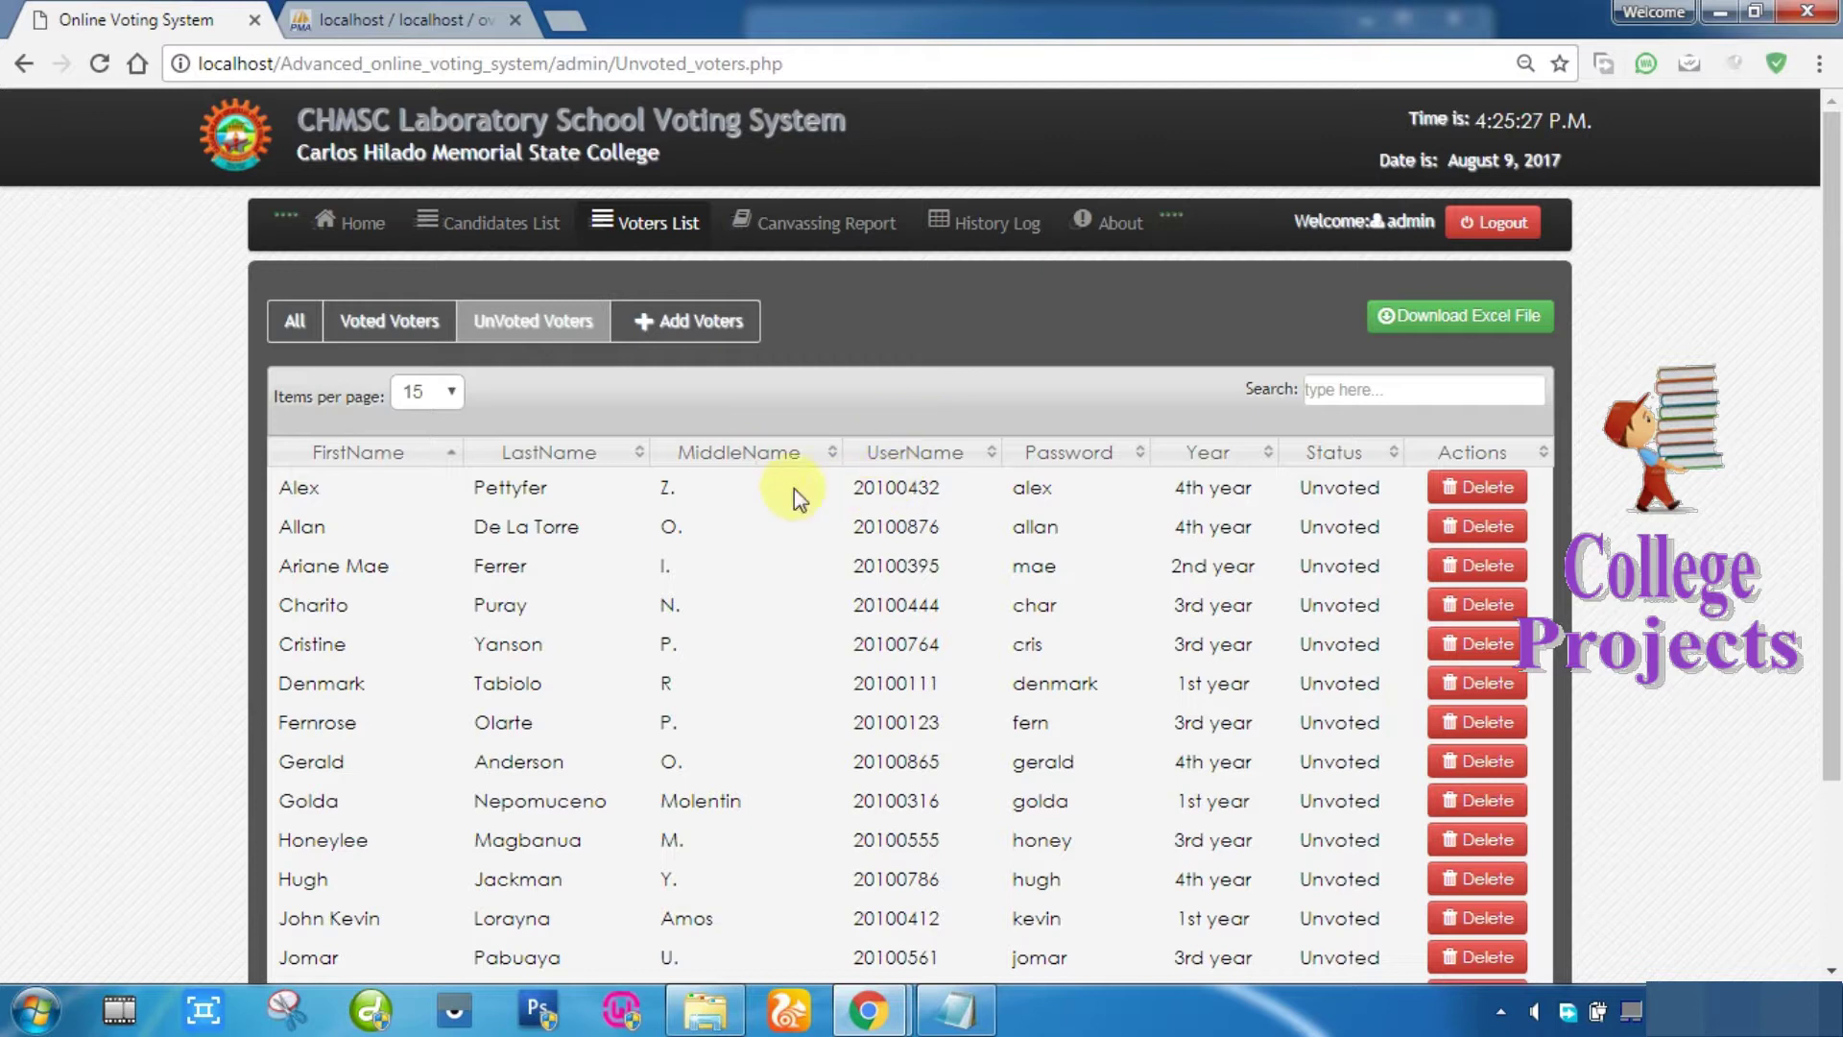
pyautogui.moveTo(274, 491); pyautogui.dragTo(618, 480)
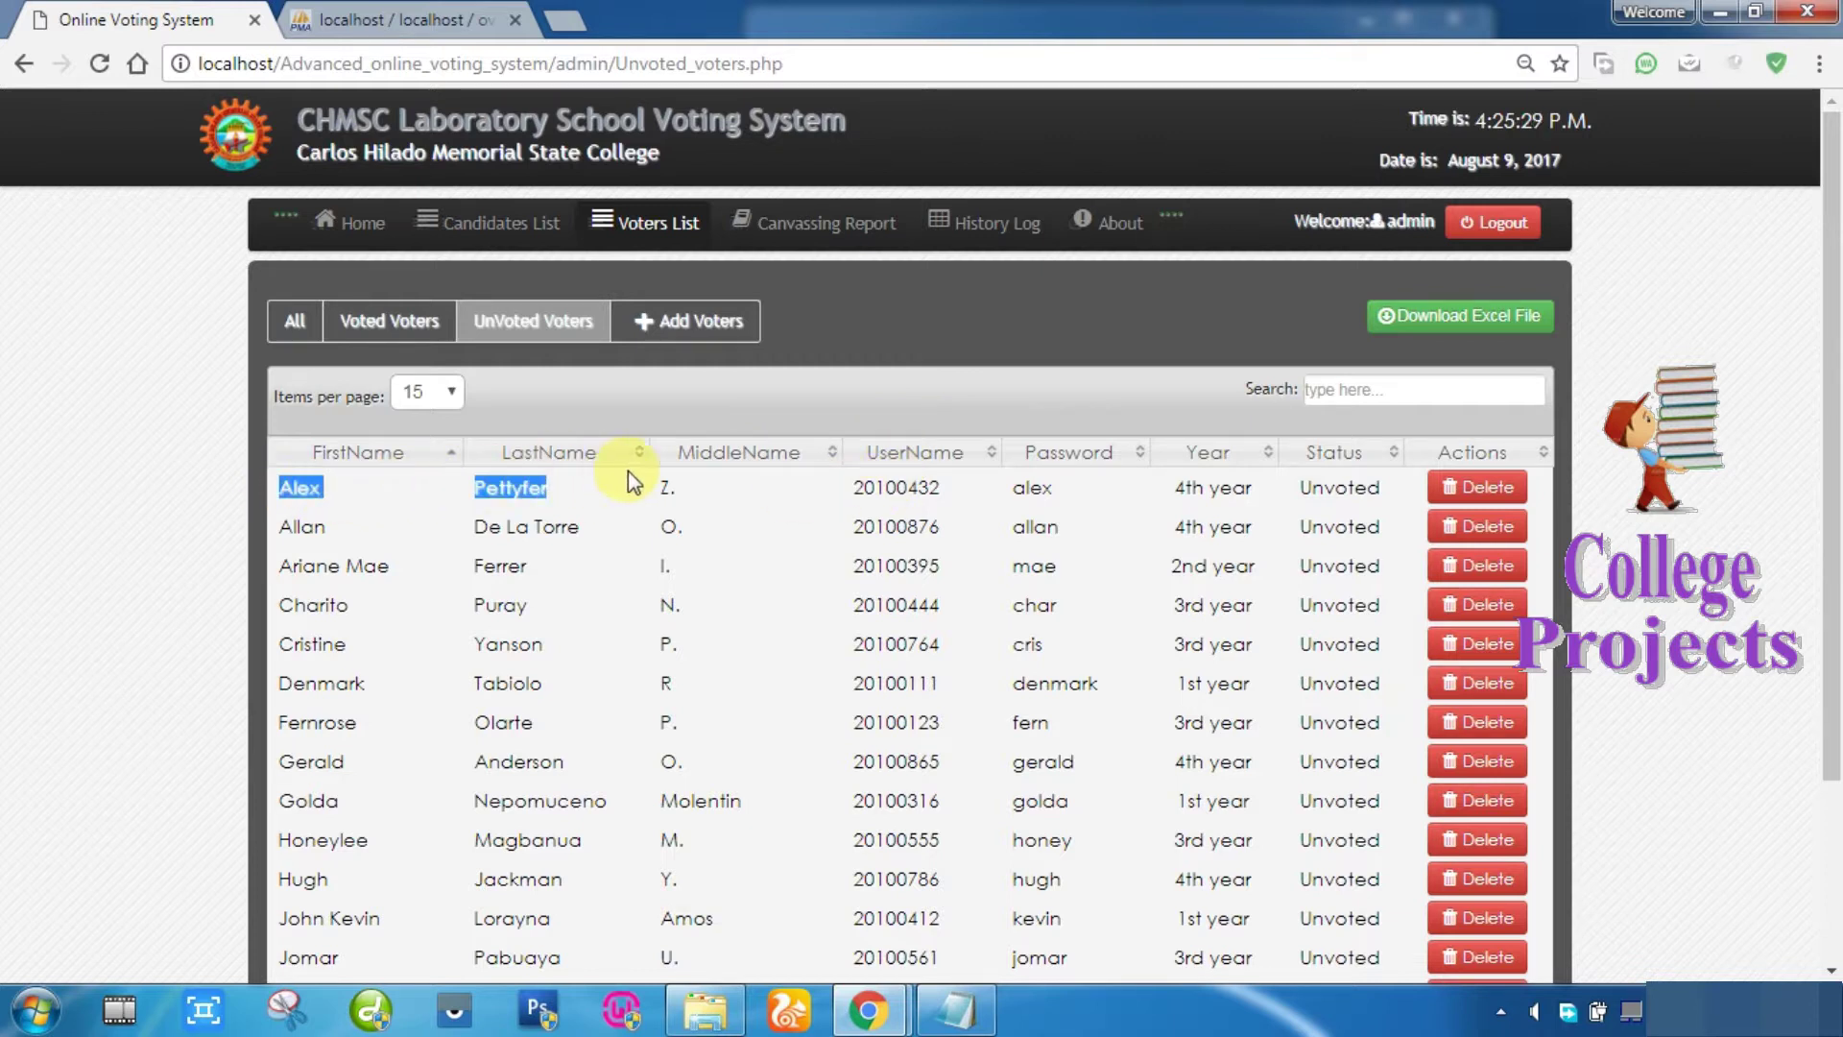
pyautogui.moveTo(850, 489); pyautogui.dragTo(1335, 496)
pyautogui.click(885, 487)
pyautogui.doubleClick(885, 487)
pyautogui.hotkey('ctrl', 'c')
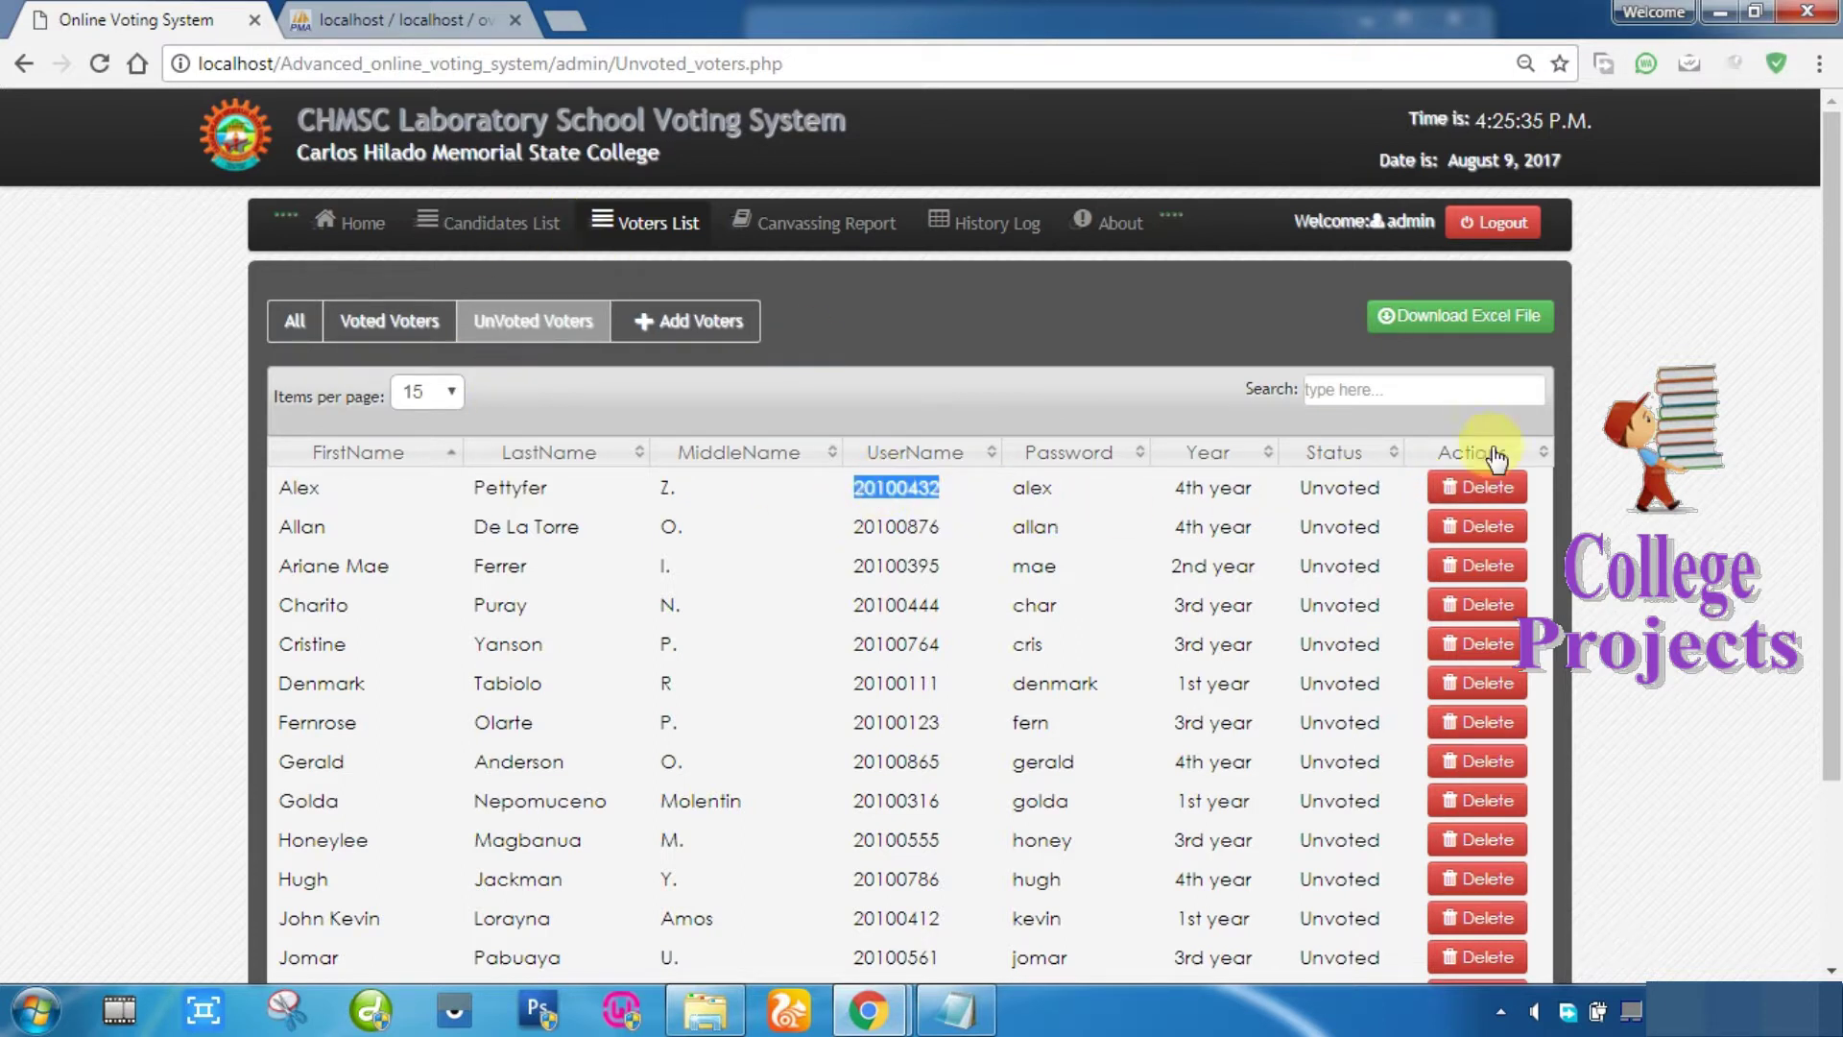
# Step: Log out of the admin area and load the Voter Login page at the site root
pyautogui.click(1489, 226)
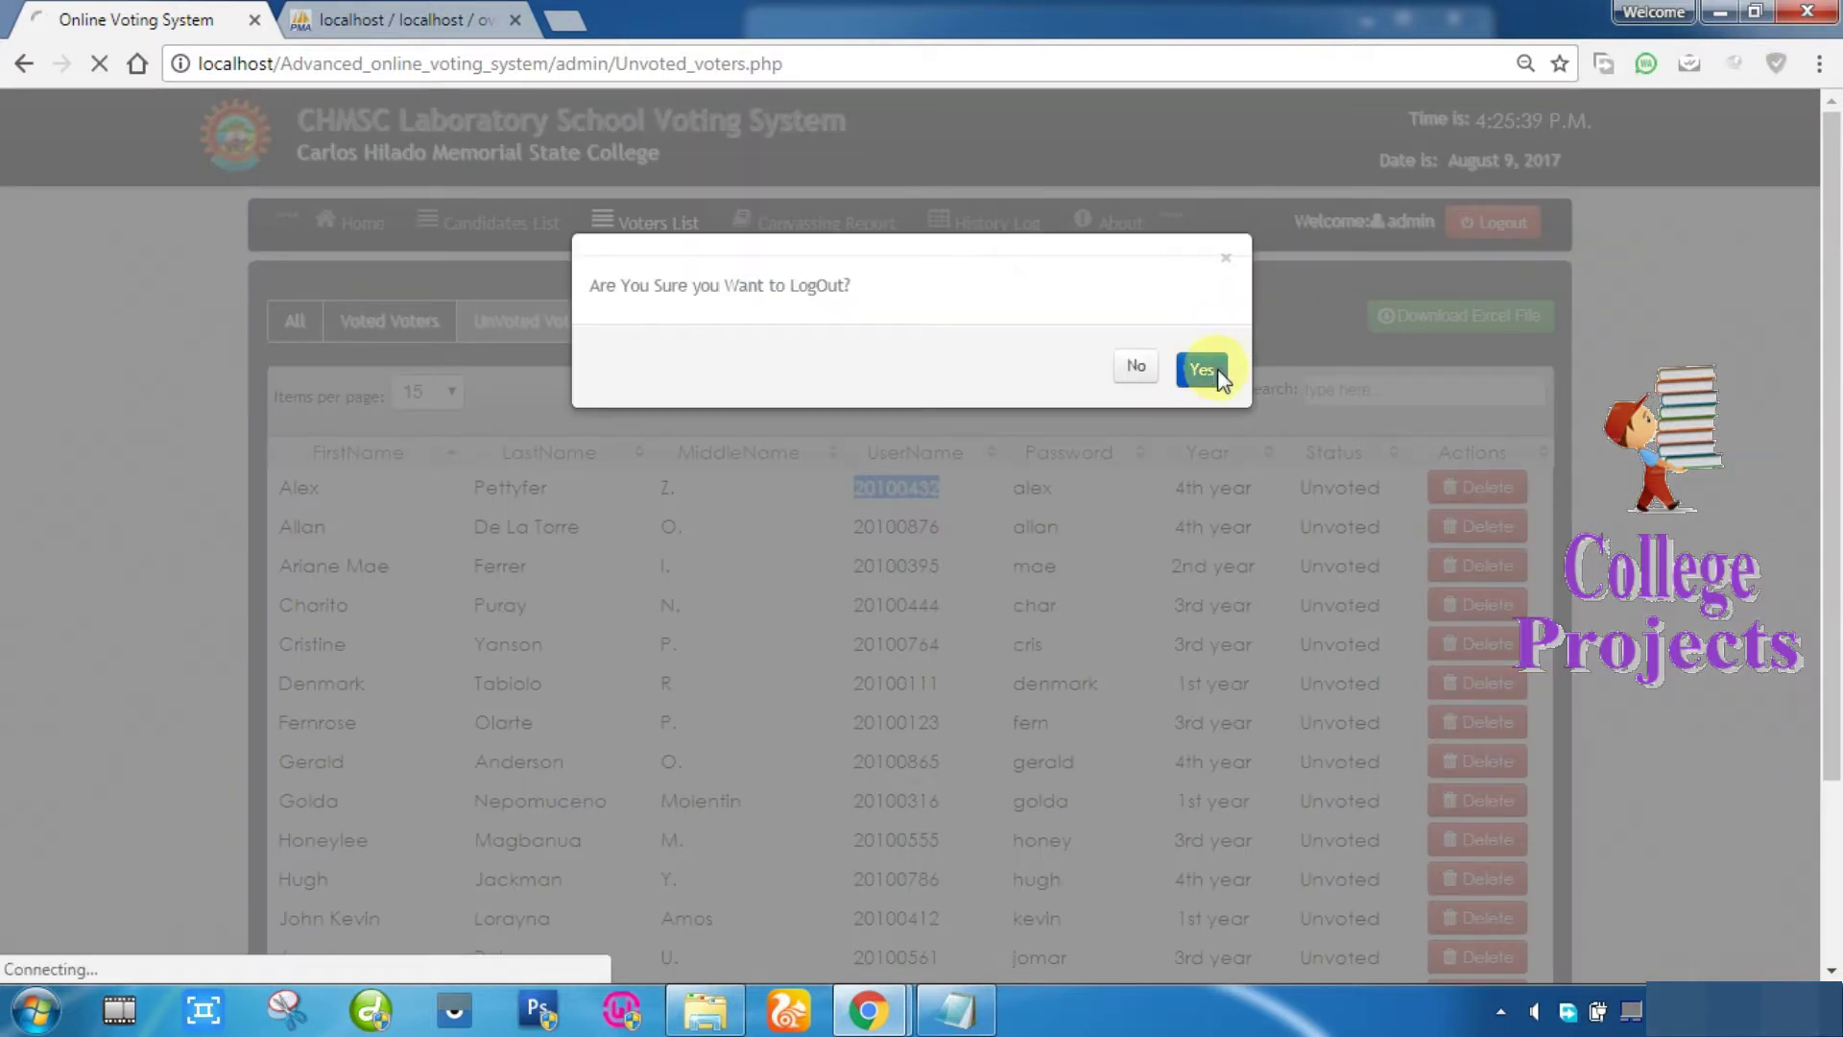
pyautogui.click(1204, 370)
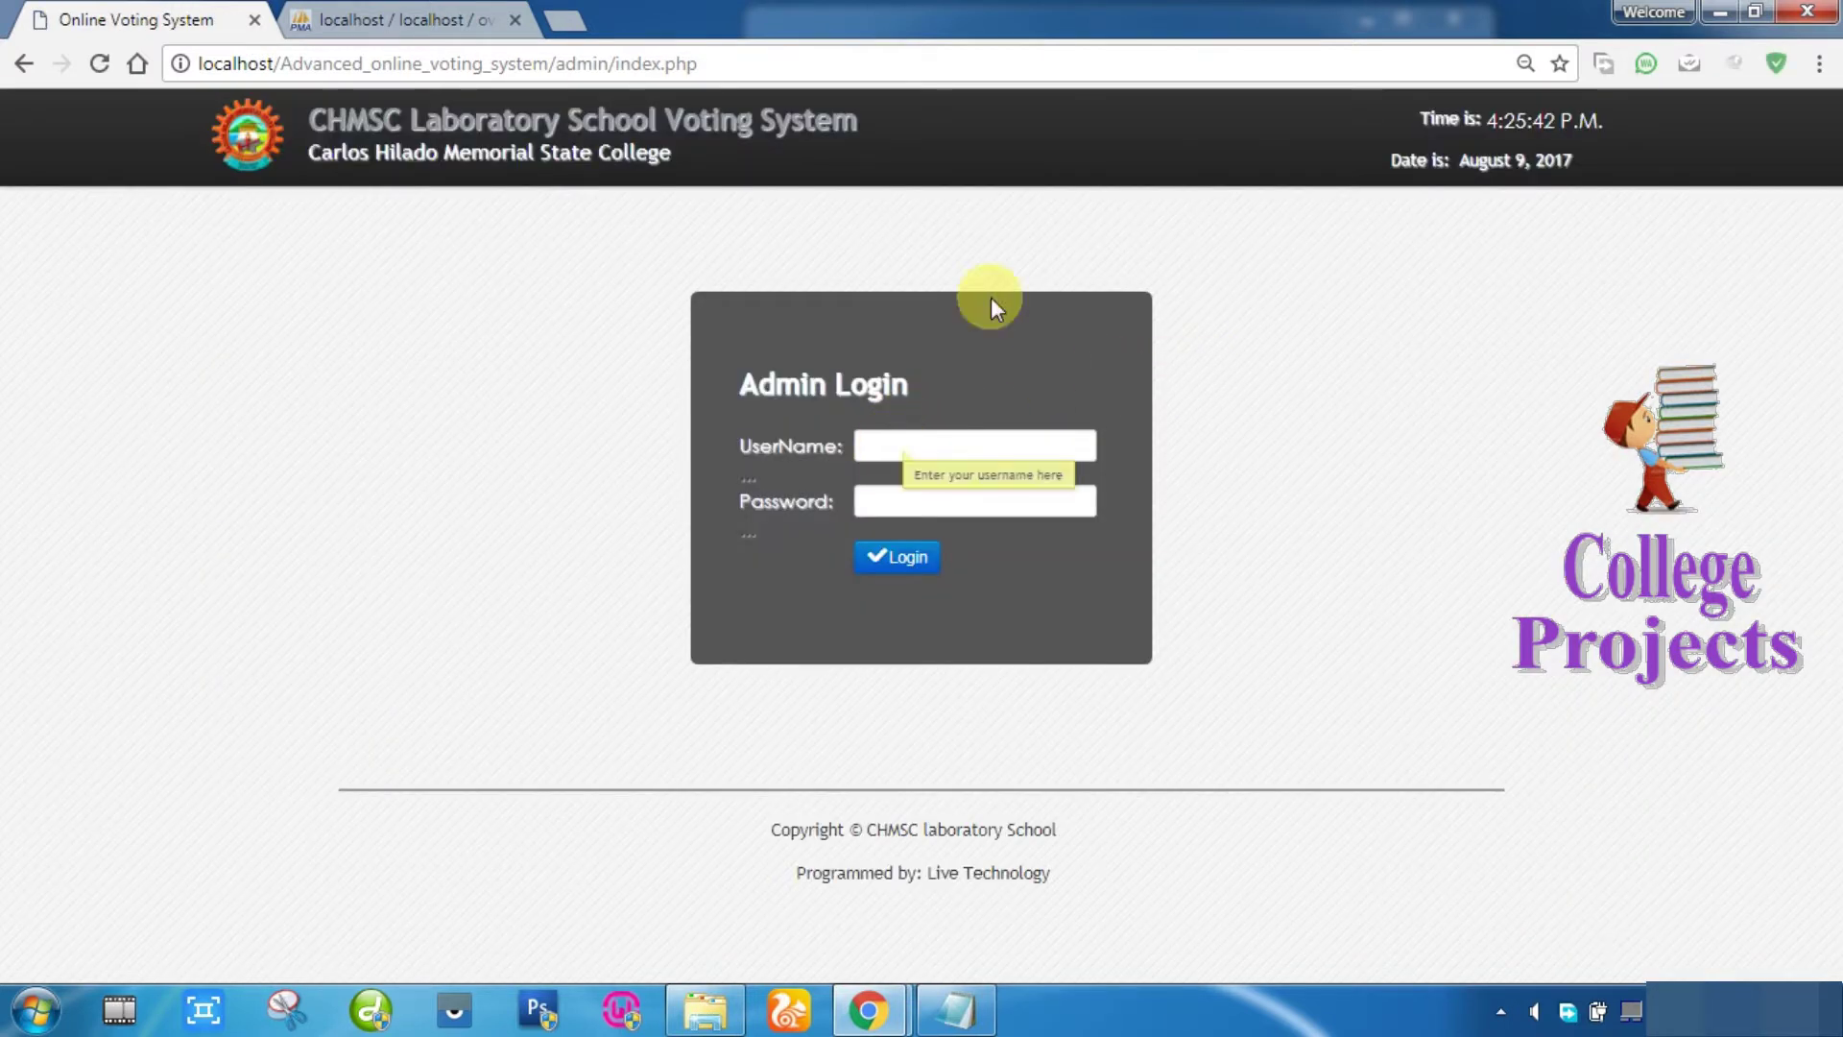
pyautogui.click(729, 64)
pyautogui.press('End')
pyautogui.press('BackSpace')
pyautogui.press('BackSpace')
pyautogui.press('BackSpace')
pyautogui.press('BackSpace')
pyautogui.press('BackSpace')
pyautogui.press('BackSpace')
pyautogui.press('BackSpace')
pyautogui.press('BackSpace')
pyautogui.press('BackSpace')
pyautogui.press('BackSpace')
pyautogui.press('BackSpace')
pyautogui.press('BackSpace')
pyautogui.press('BackSpace')
pyautogui.press('BackSpace')
pyautogui.press('BackSpace')
pyautogui.press('Return')
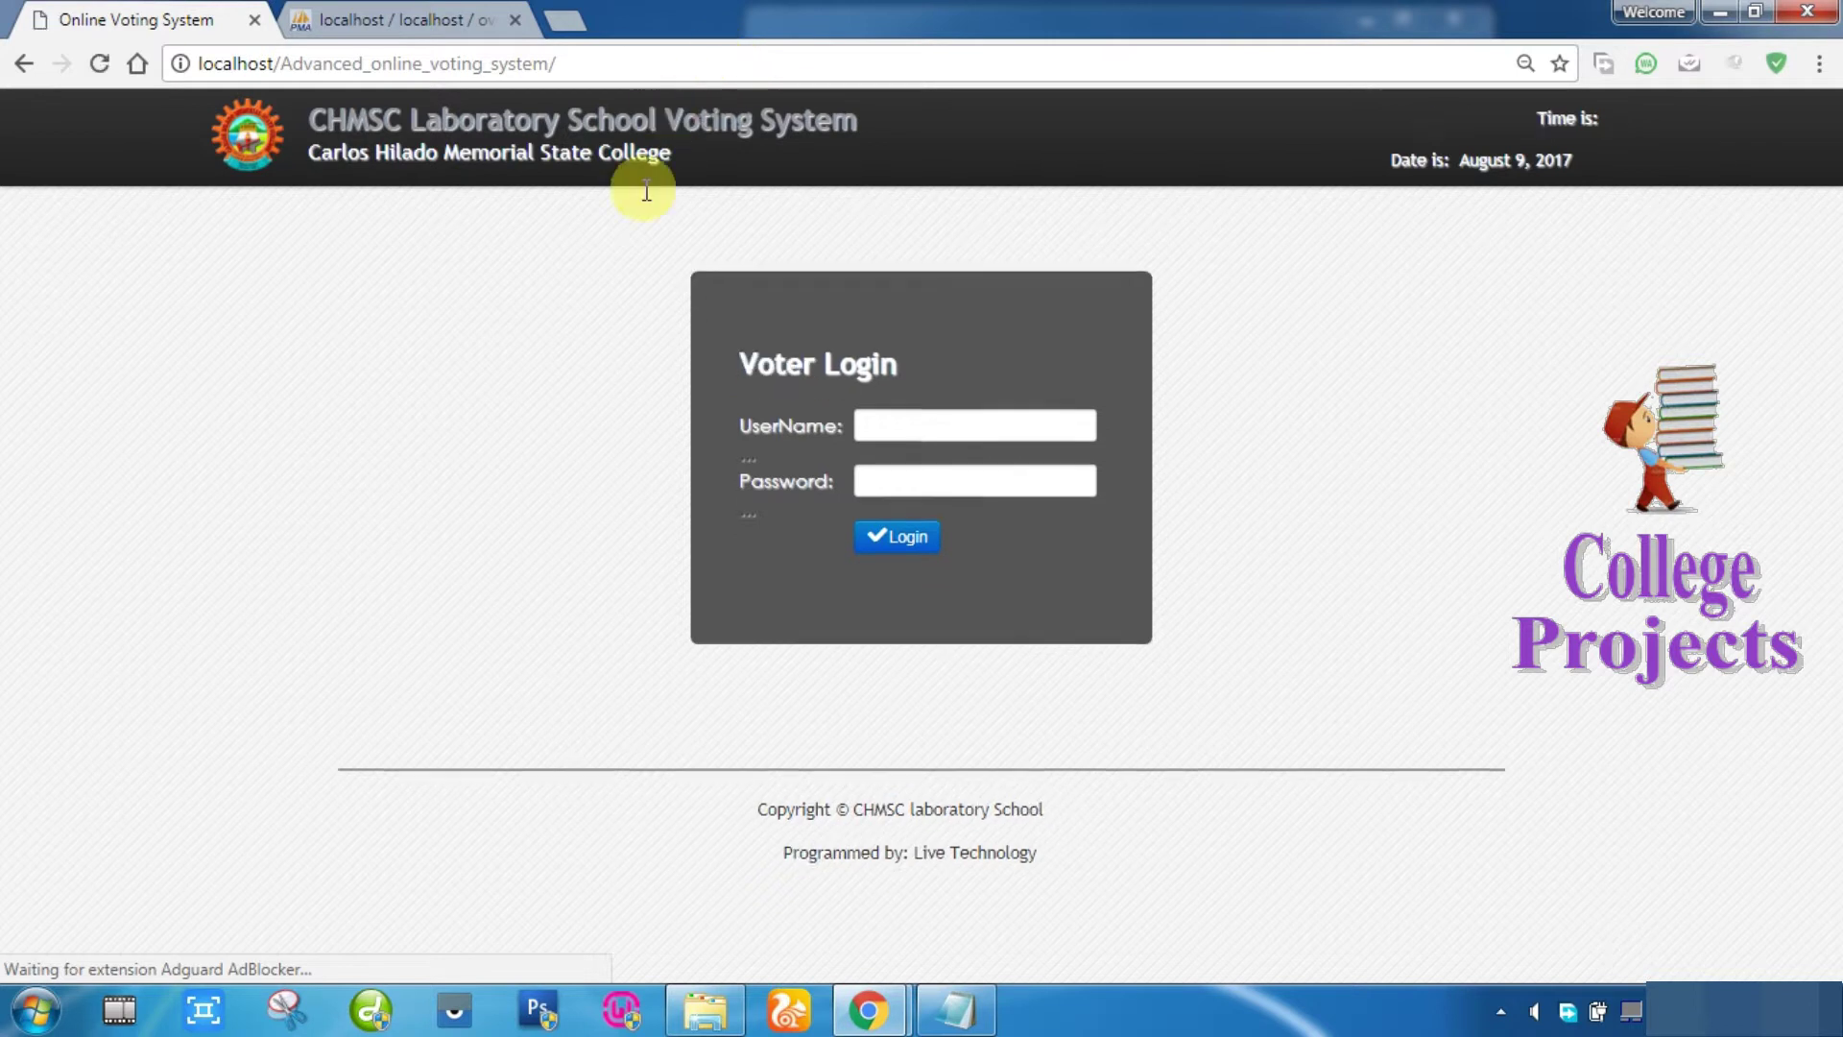
pyautogui.click(391, 15)
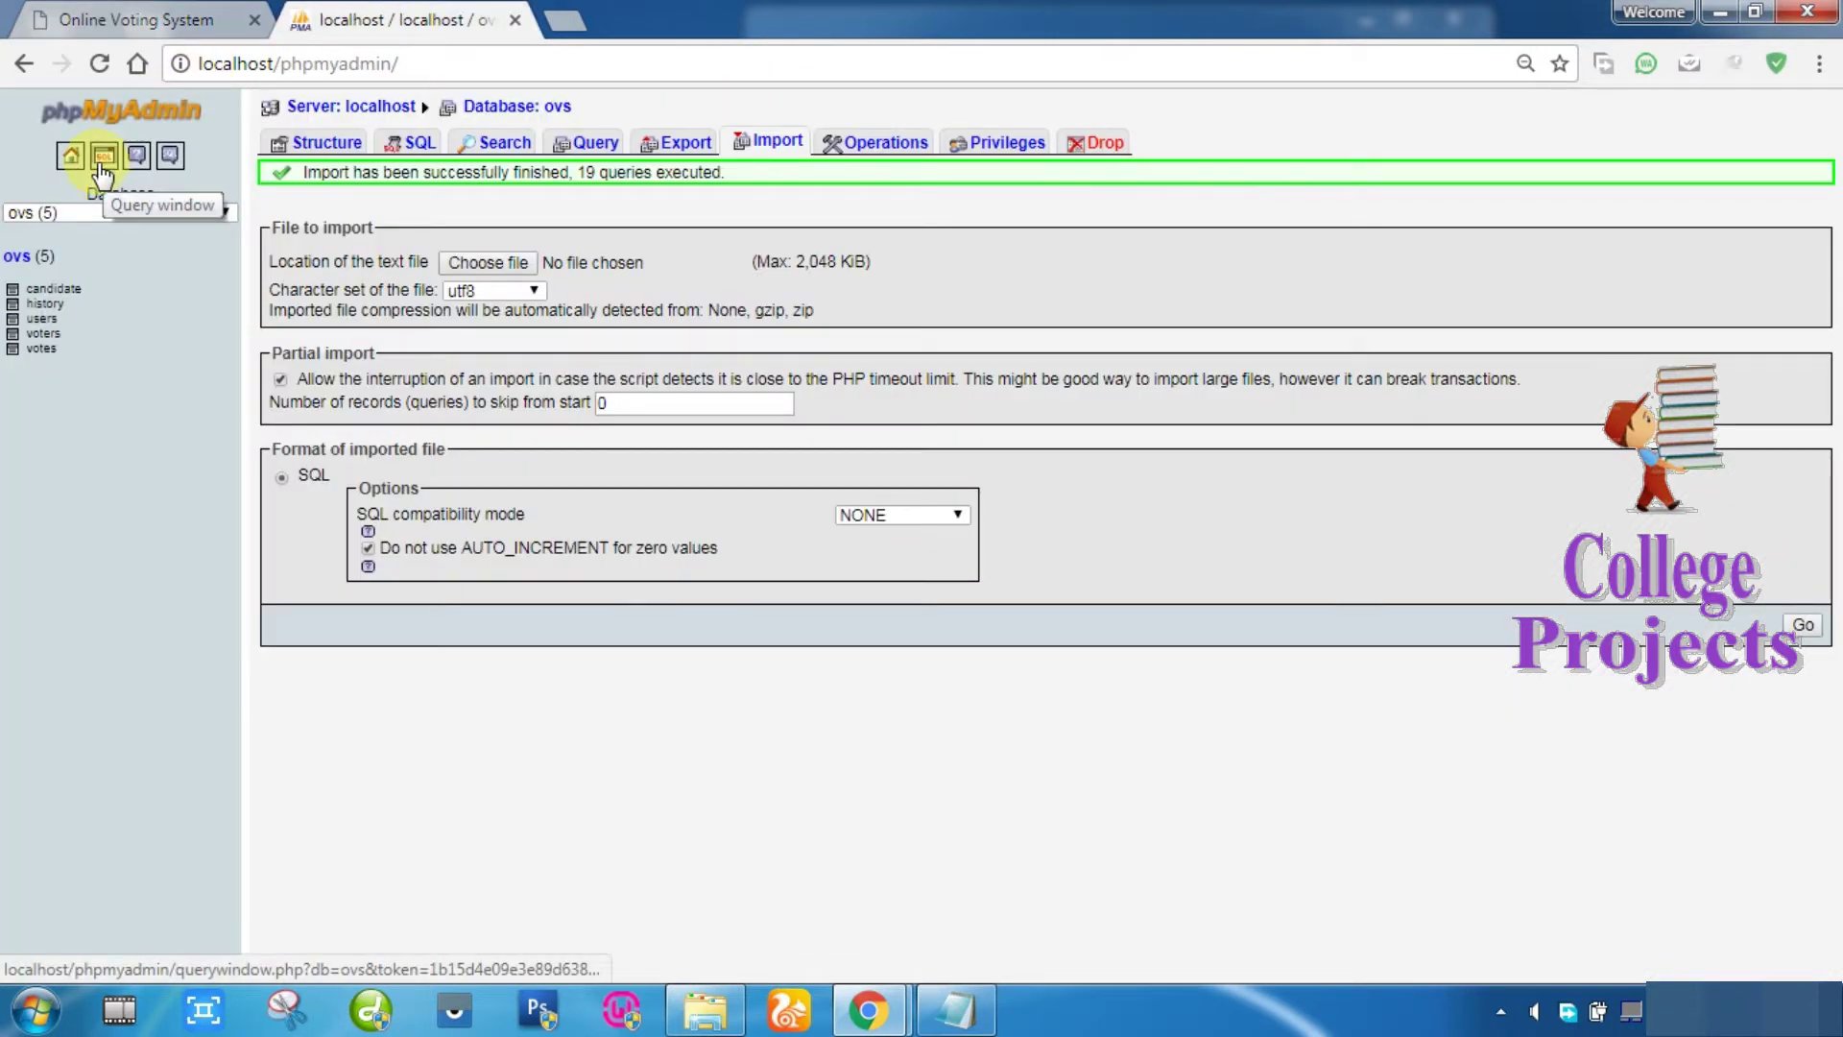
# Step: Find an unvoted voter in phpMyAdmin's voters table and paste their username into the voter login
pyautogui.click(44, 352)
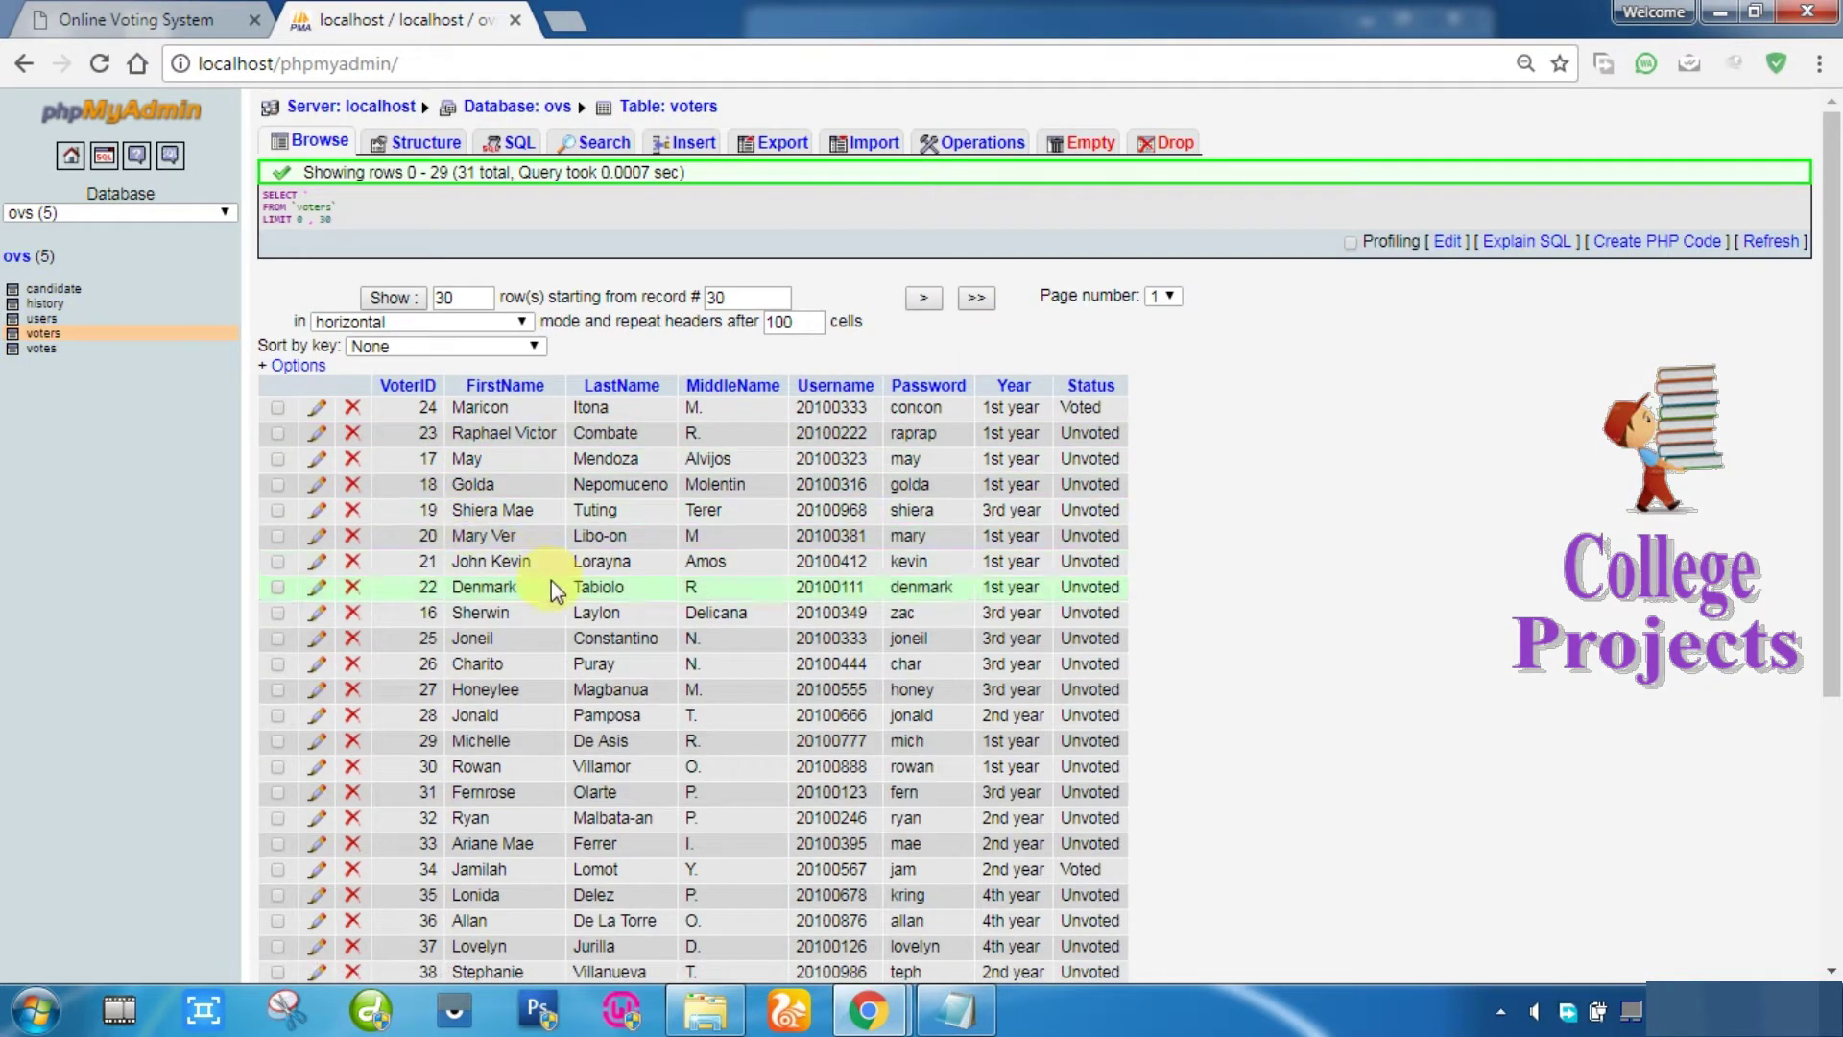
pyautogui.scroll(-1, 551, 583)
pyautogui.scroll(-1, 551, 584)
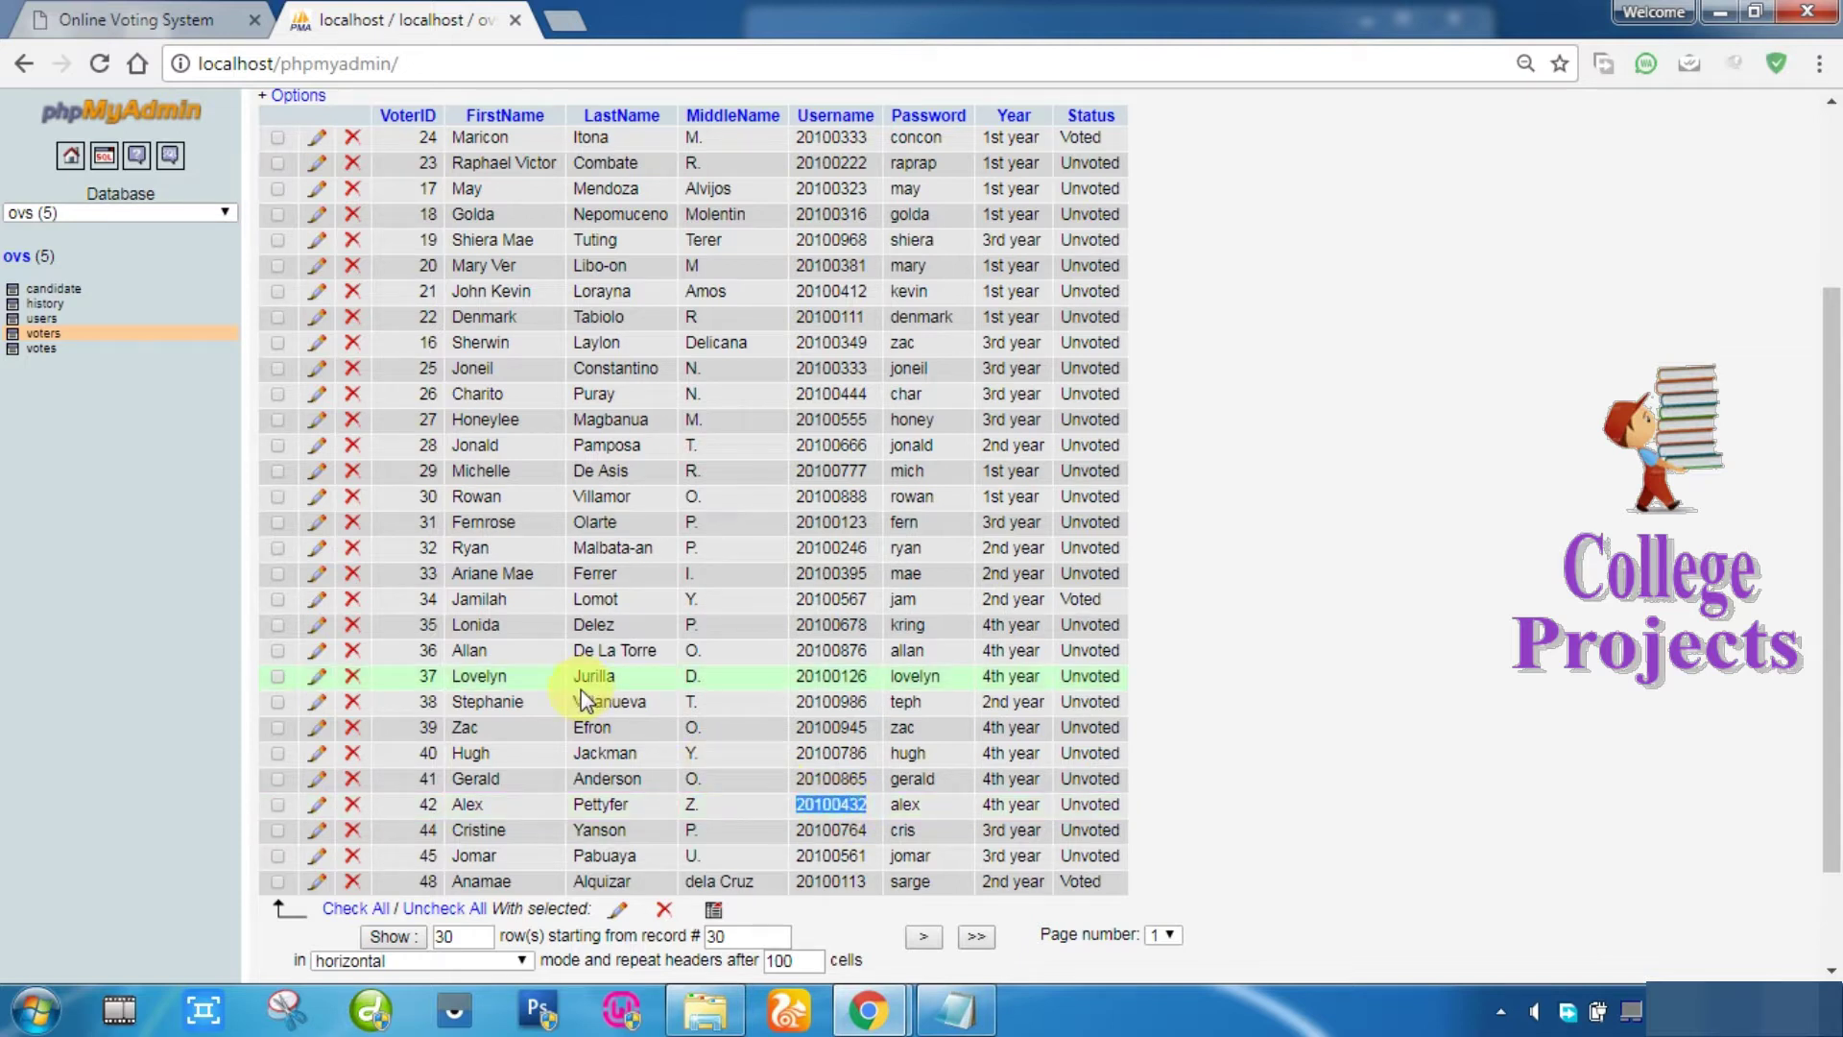
pyautogui.click(233, 11)
pyautogui.click(913, 416)
pyautogui.hotkey('ctrl', 'v')
# Step: Check the voters table again, then enter the voter's password and log in
pyautogui.click(351, 19)
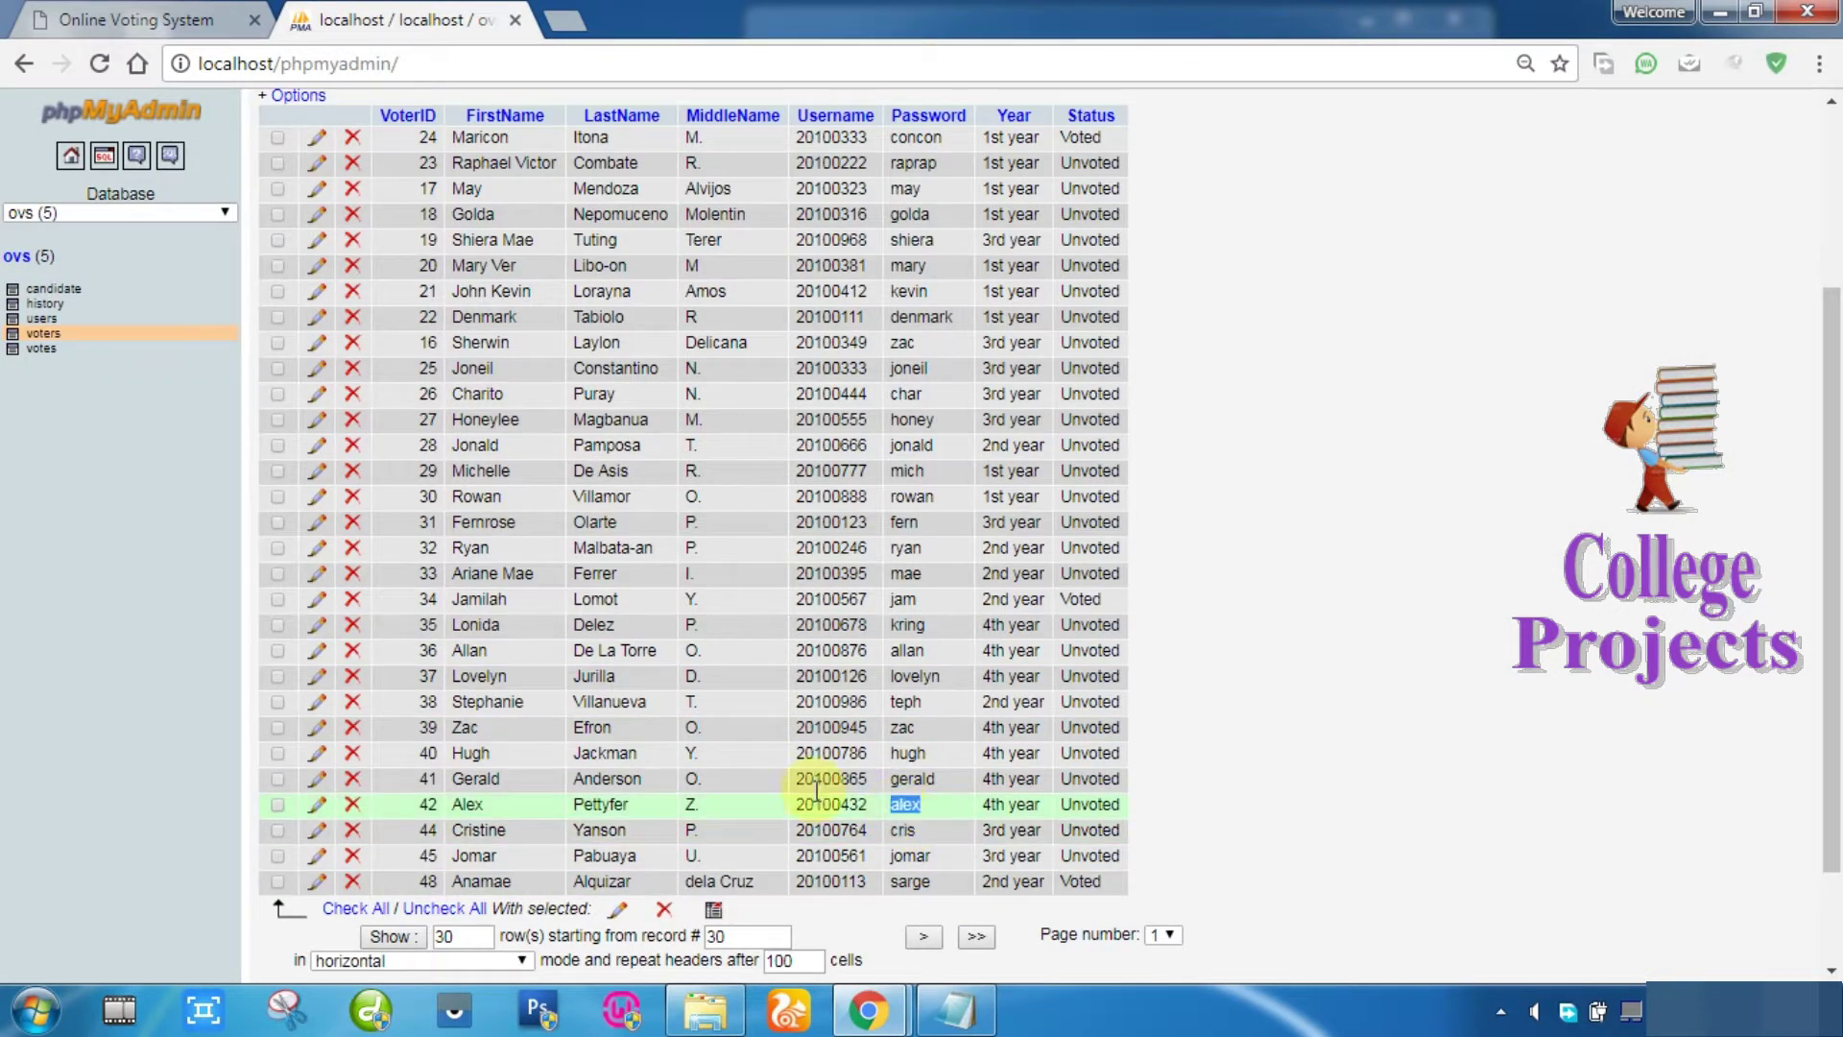
pyautogui.click(206, 19)
pyautogui.click(869, 488)
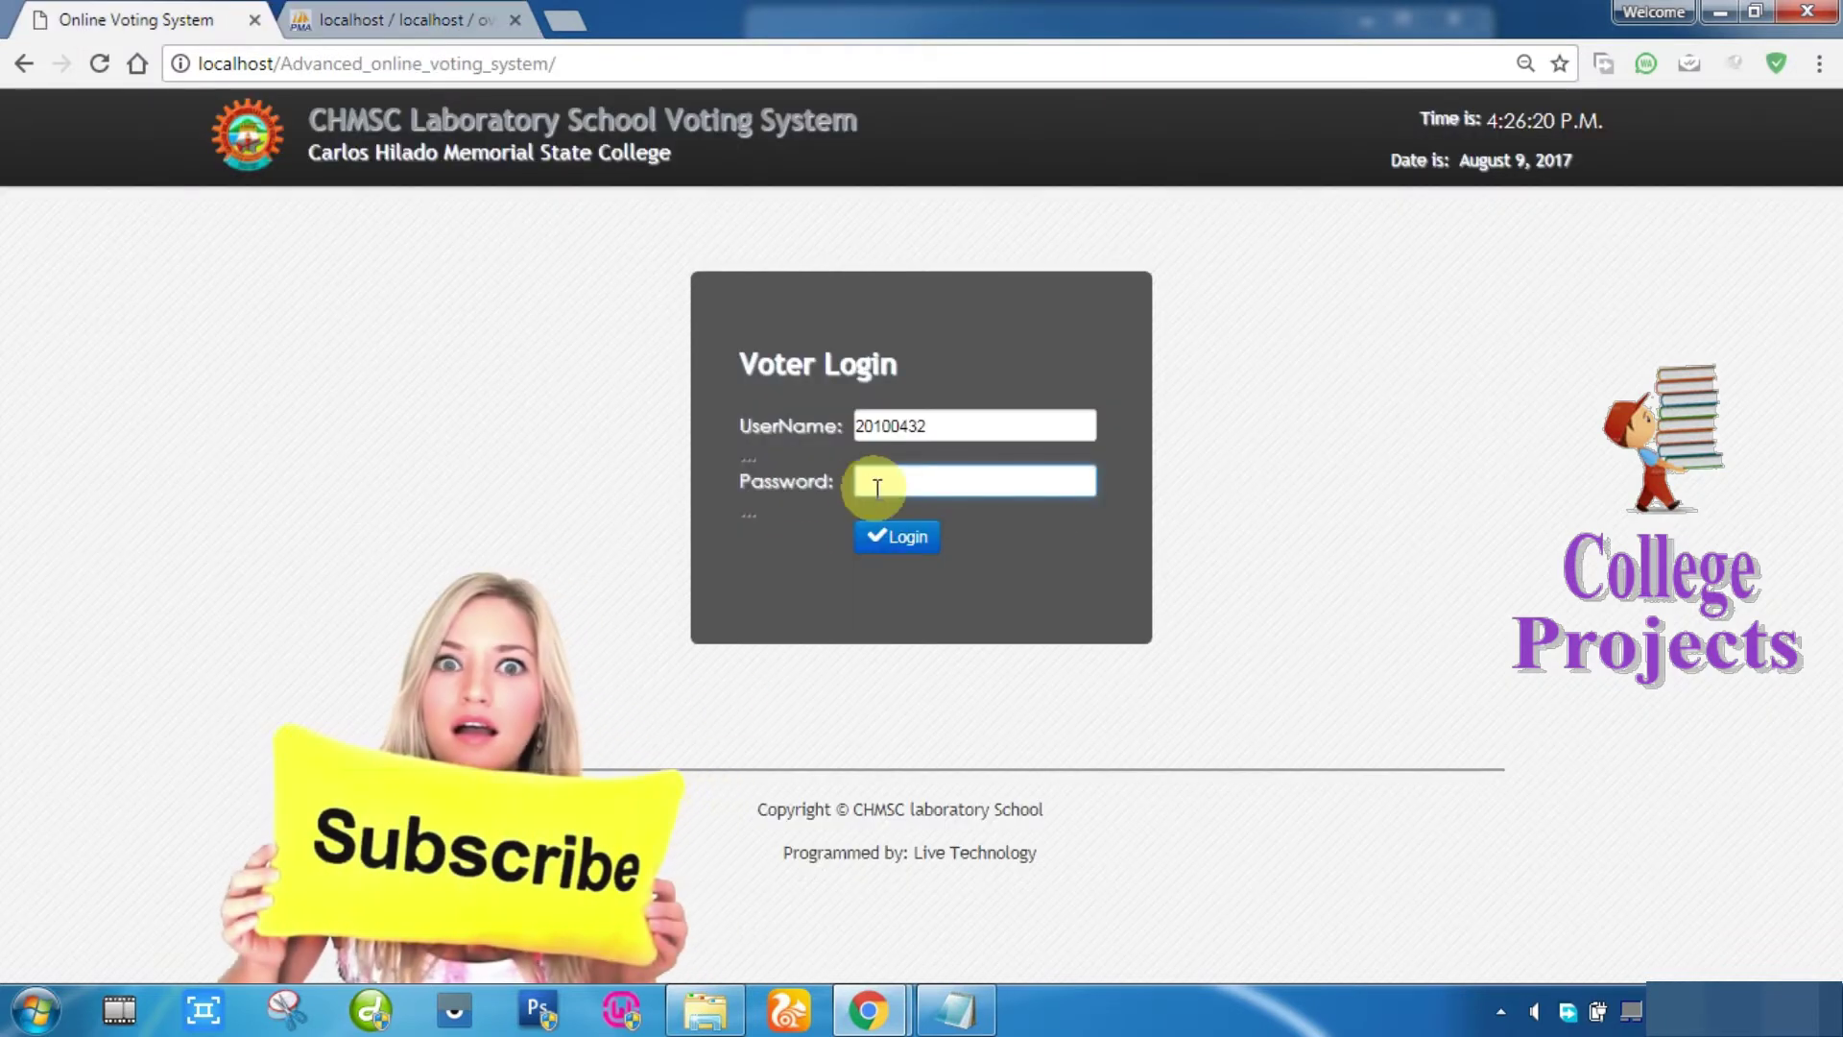
pyautogui.write('1234')
pyautogui.click(897, 540)
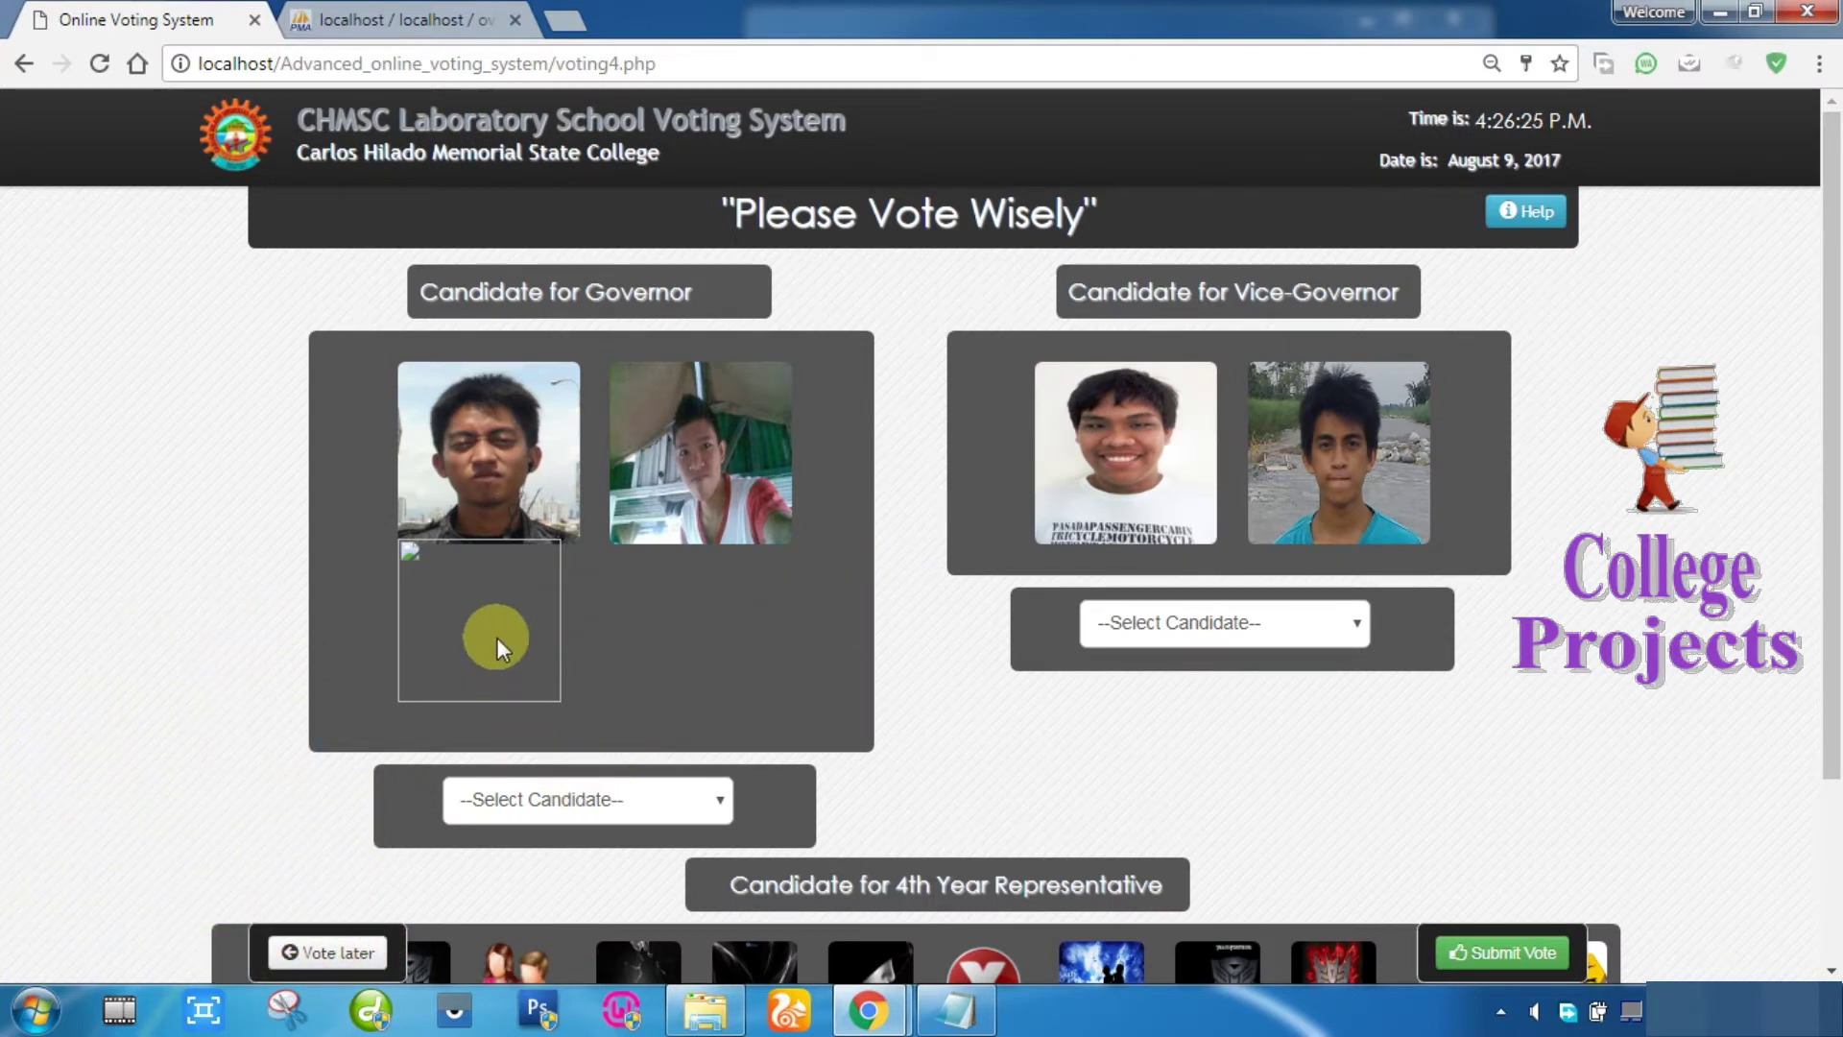
# Step: Vote for the newly added governor candidate and pick a vice-governor
pyautogui.moveTo(497, 637)
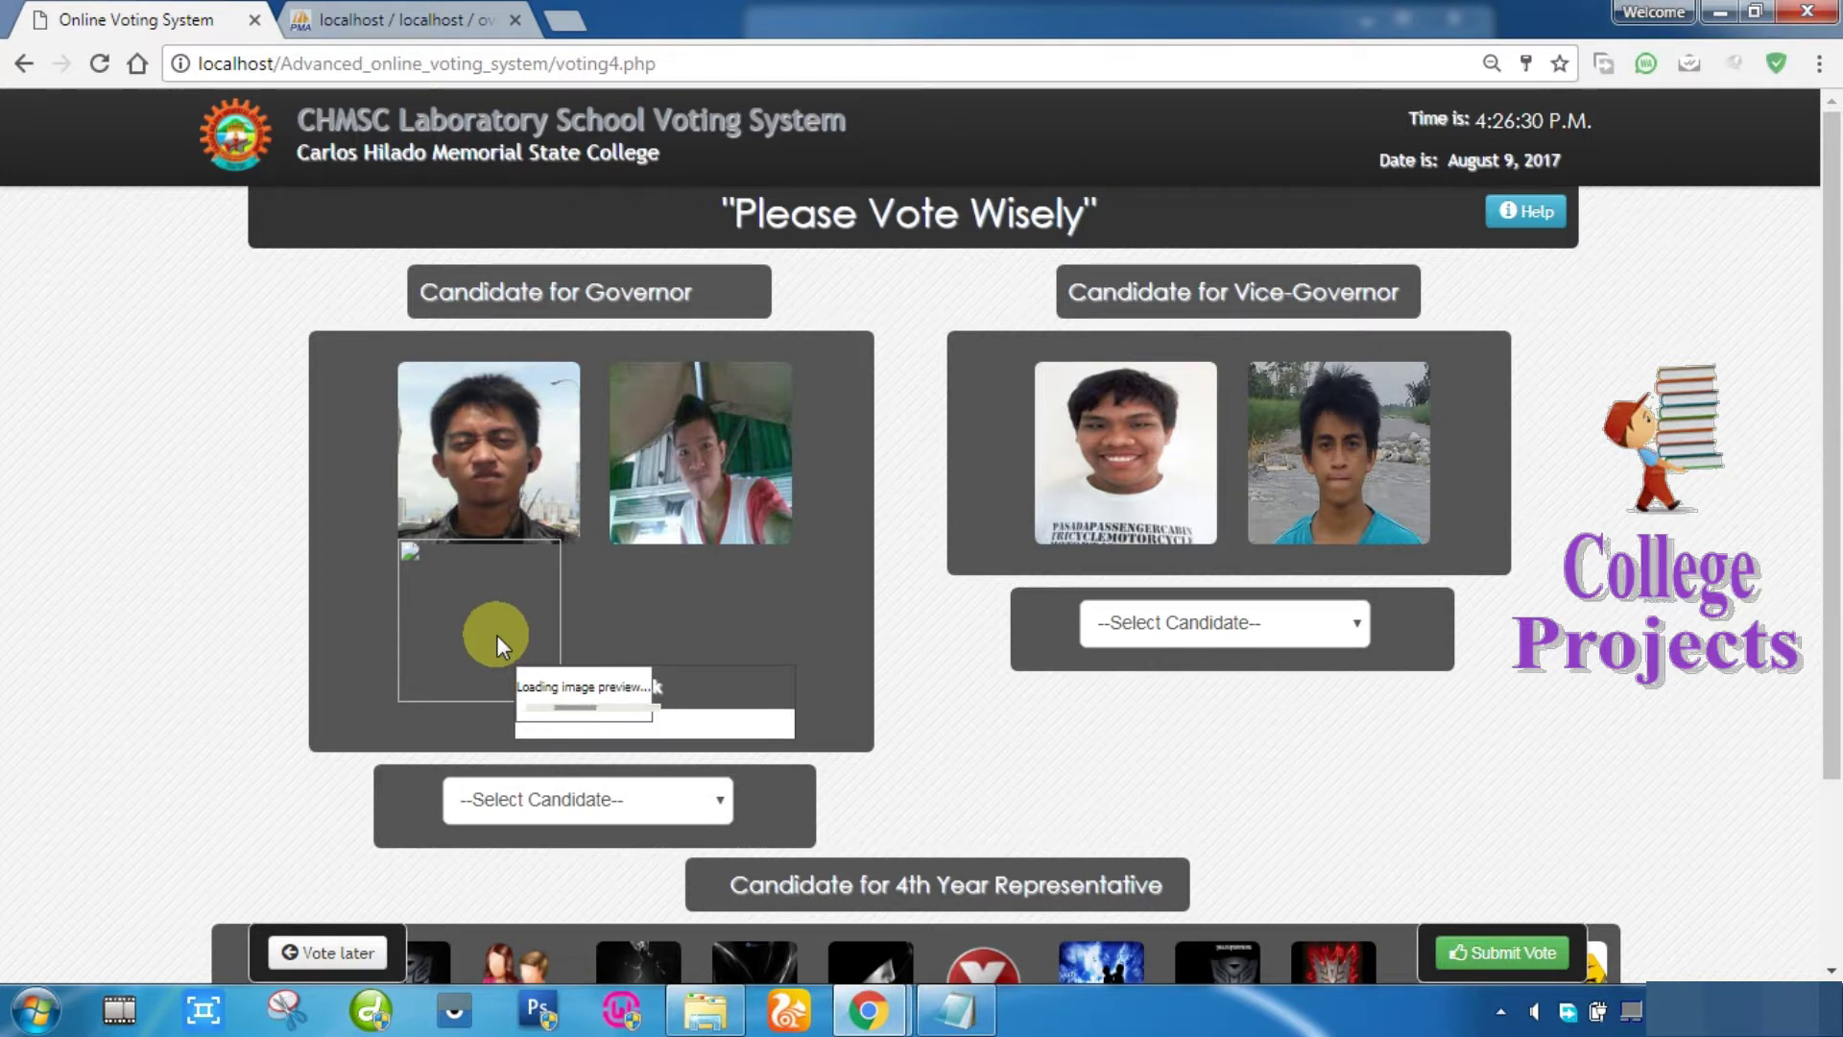
pyautogui.scroll(-3, 498, 635)
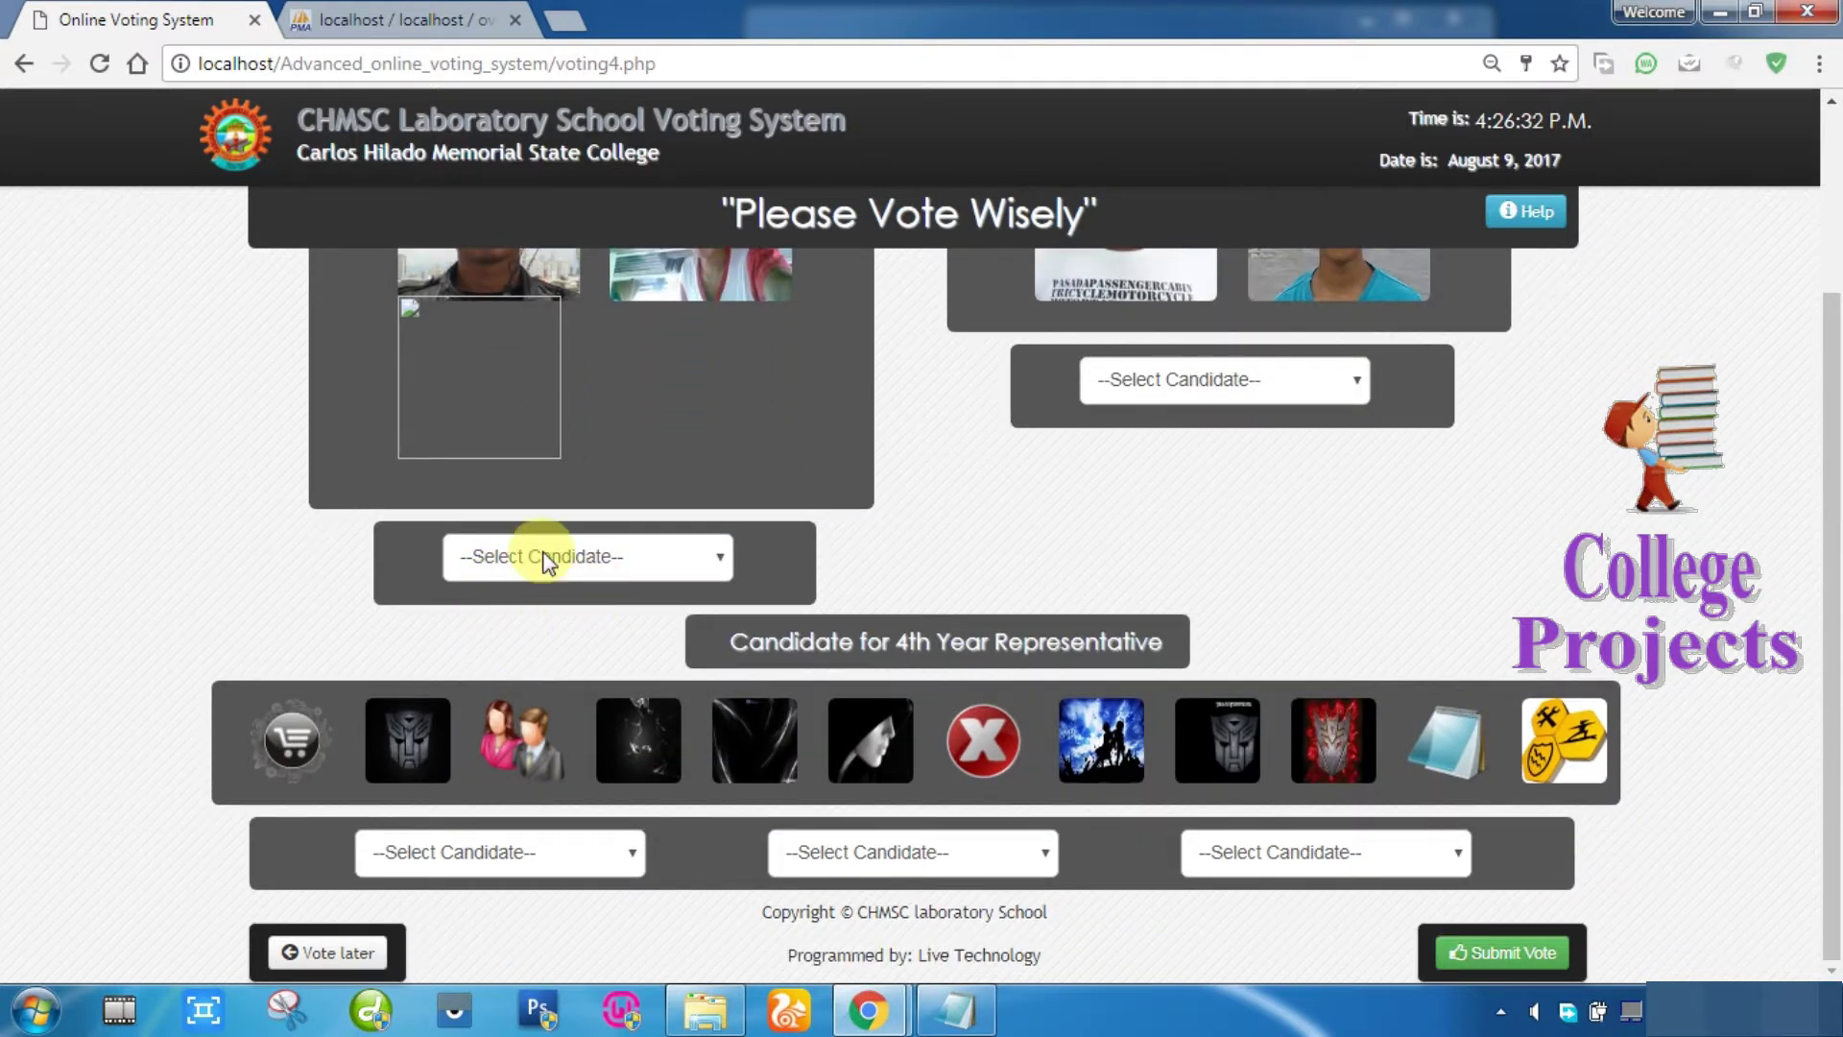
pyautogui.scroll(1, 717, 679)
pyautogui.scroll(2, 717, 679)
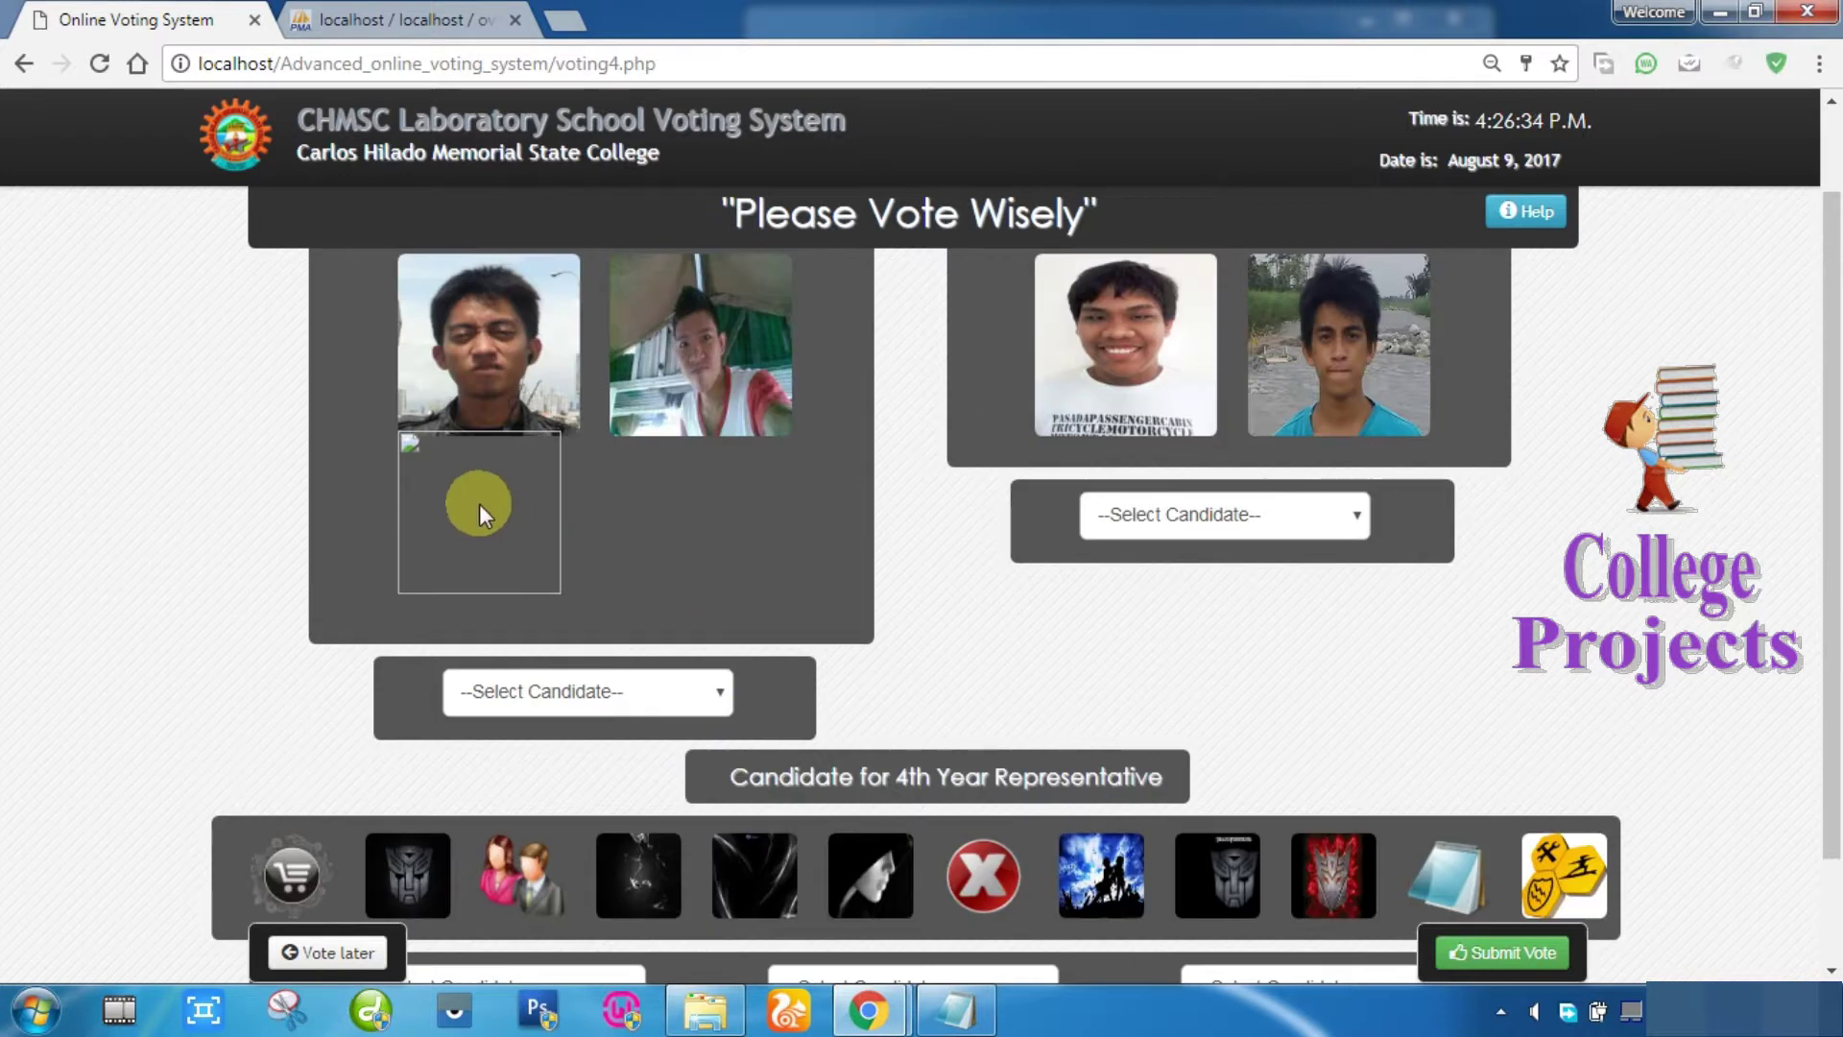
pyautogui.click(574, 683)
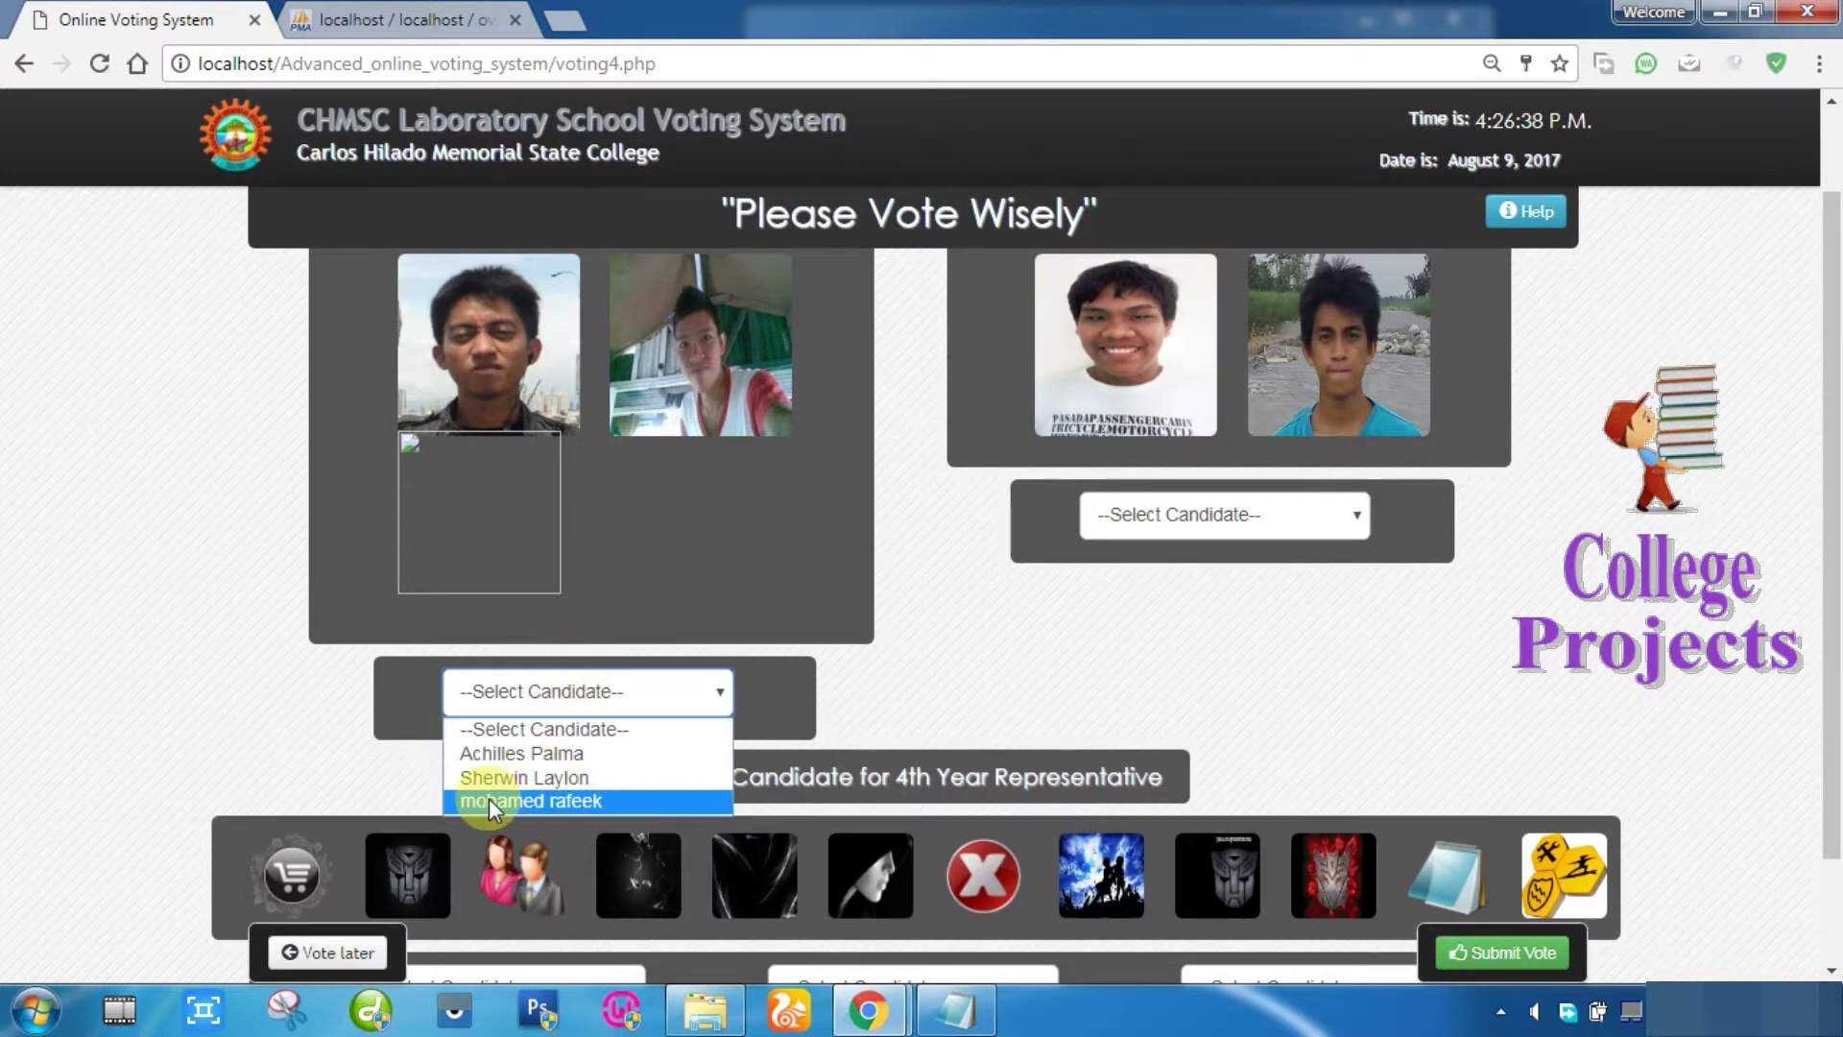
pyautogui.click(572, 805)
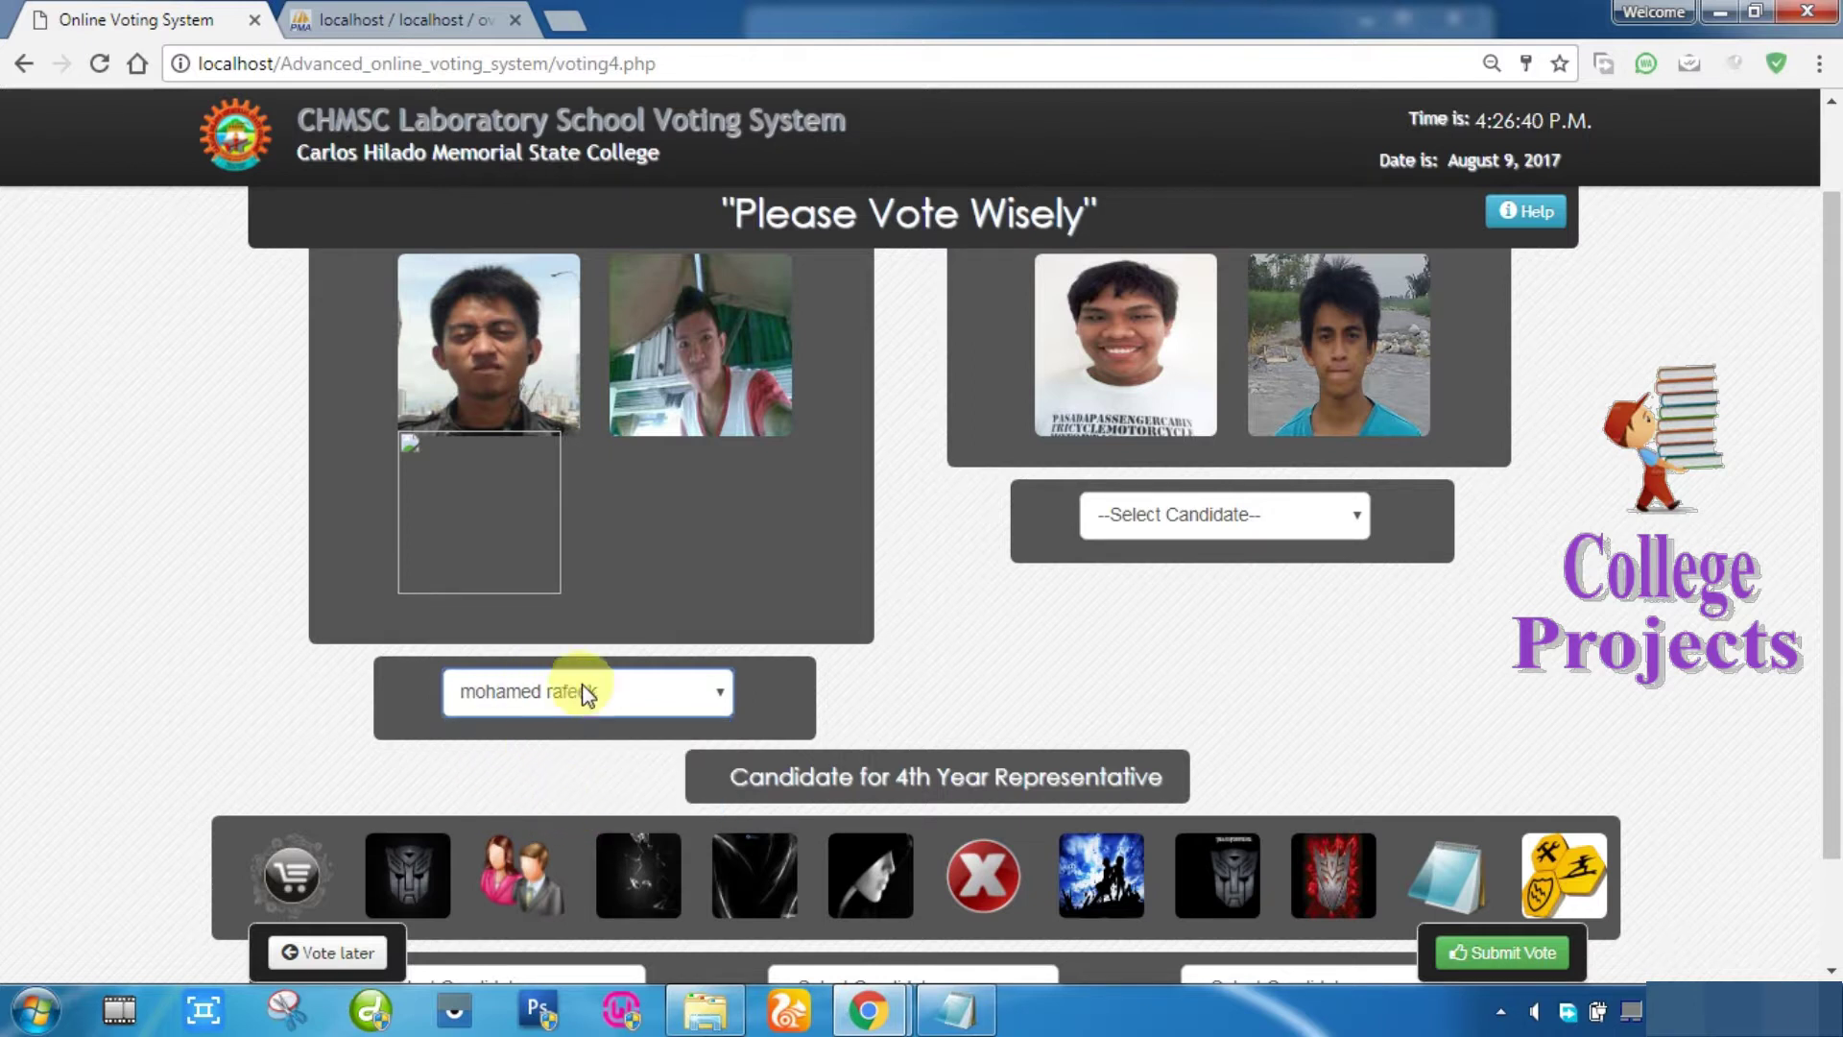
pyautogui.click(1229, 522)
pyautogui.click(1171, 605)
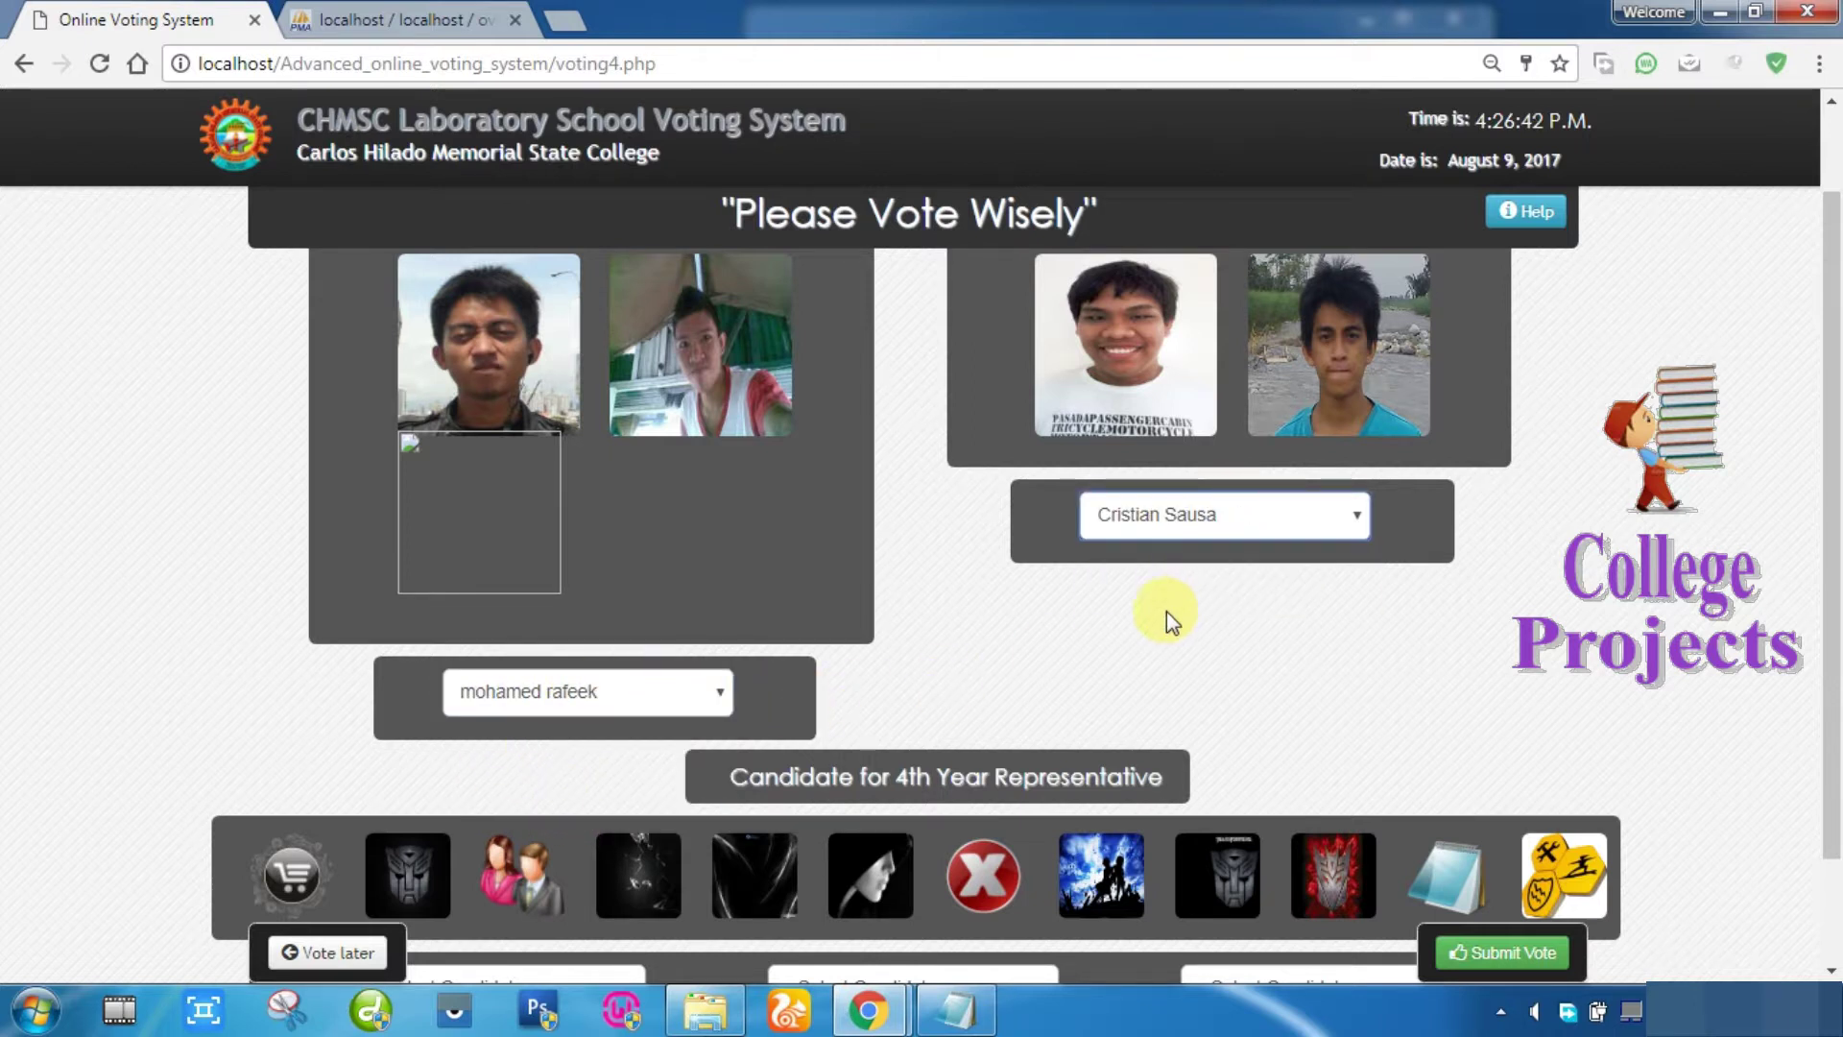
# Step: Fill all three 4th-year representative slots and submit the choices for ballot review
pyautogui.scroll(-2, 783, 820)
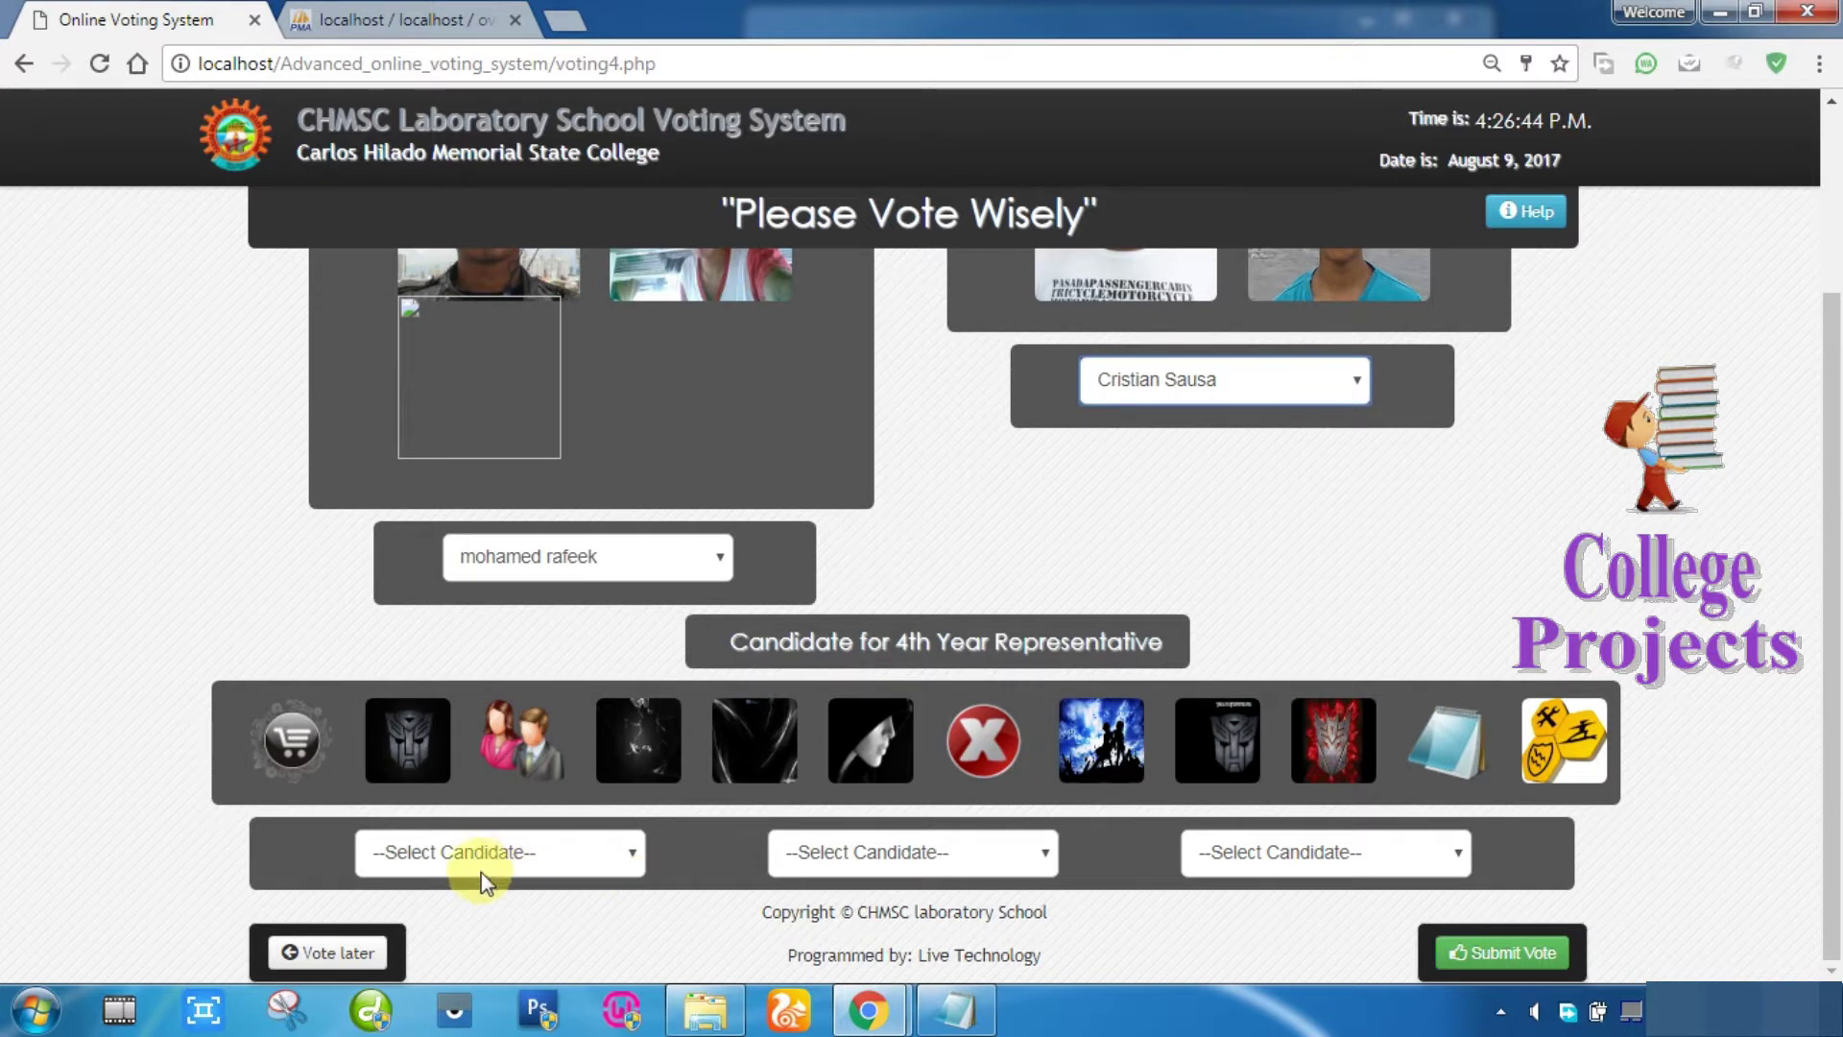
pyautogui.click(474, 857)
pyautogui.click(475, 789)
pyautogui.click(818, 851)
pyautogui.click(896, 693)
pyautogui.click(1349, 852)
pyautogui.click(1327, 661)
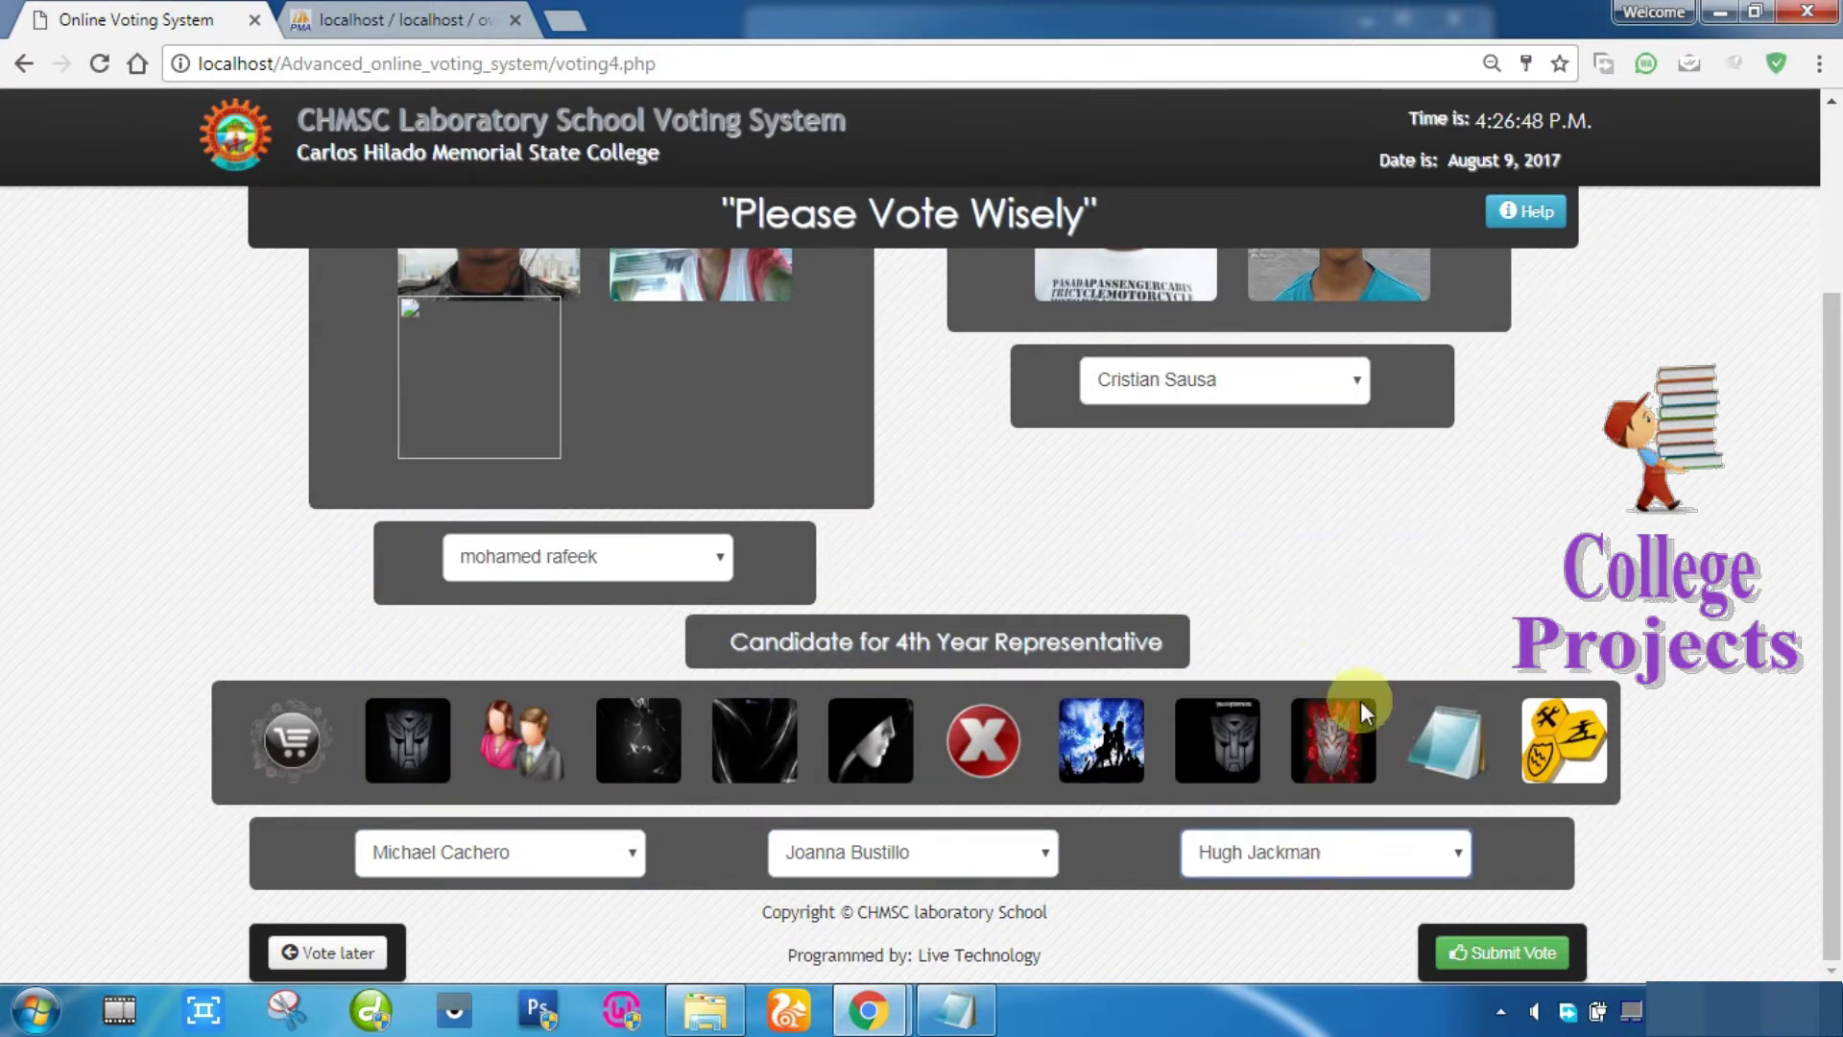
pyautogui.click(1497, 953)
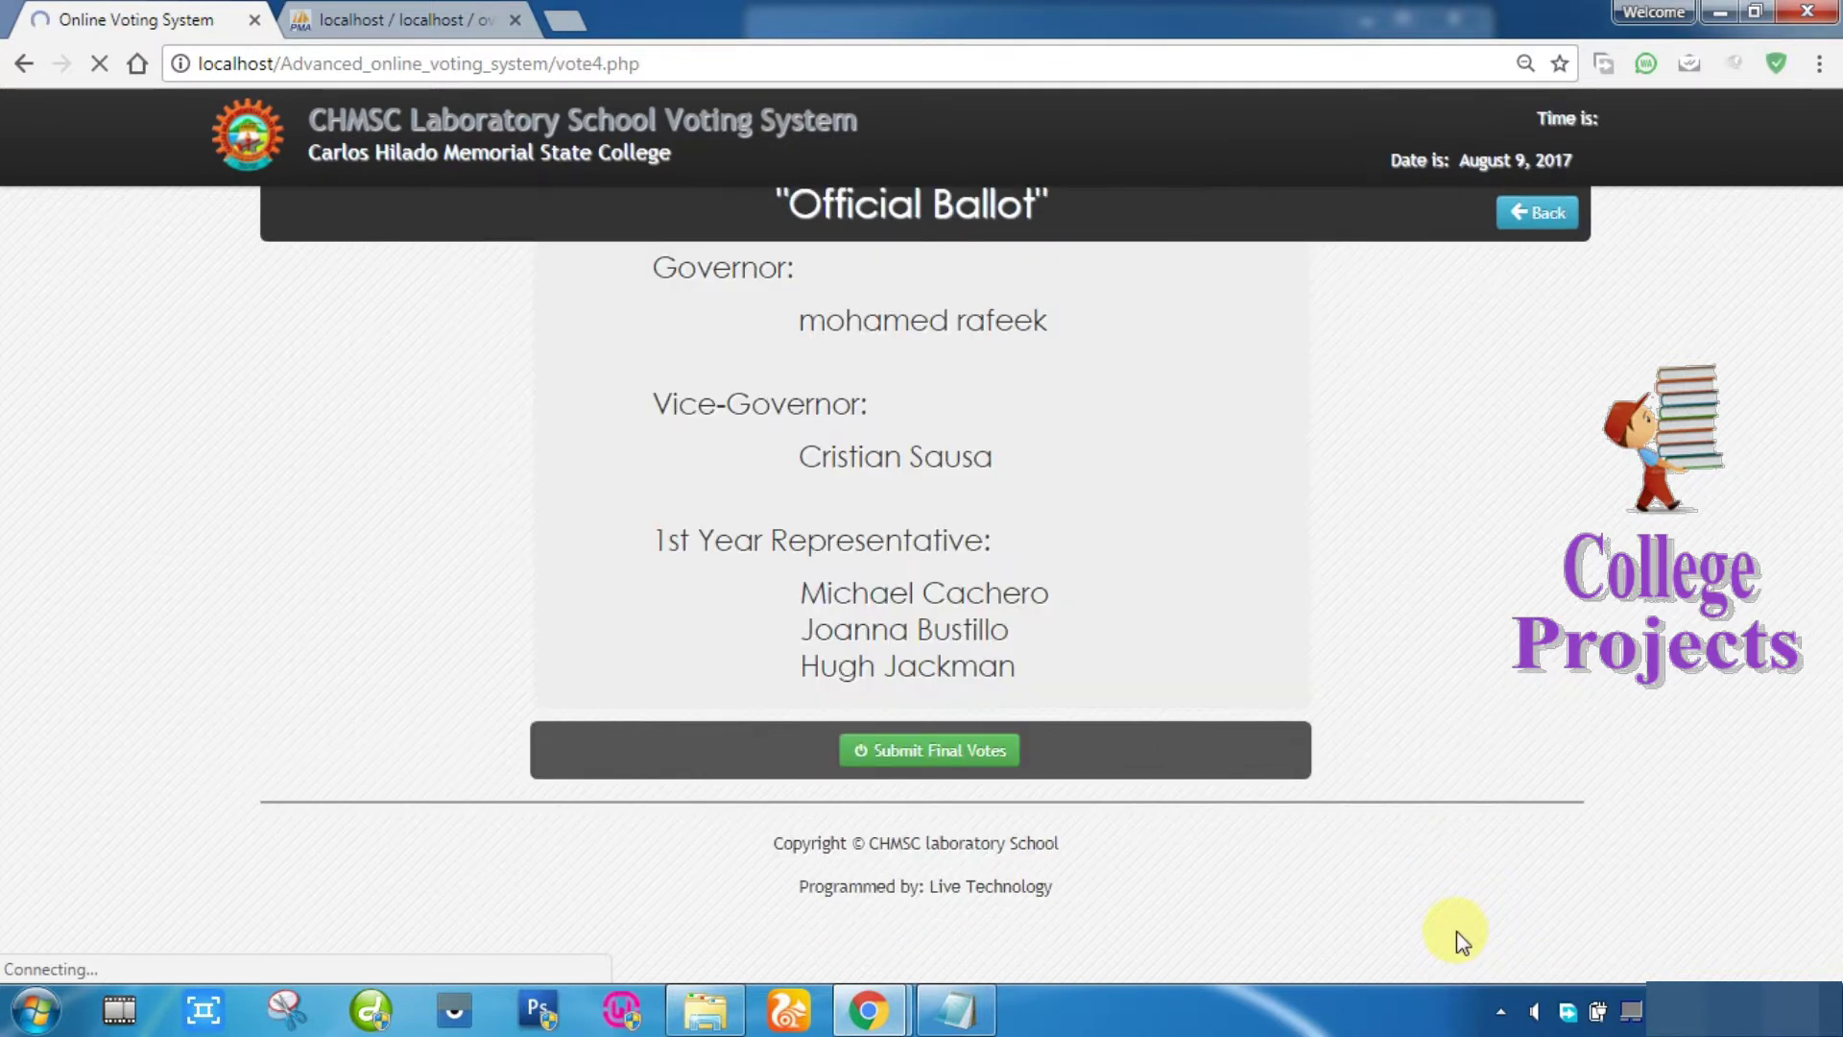
# Step: Submit the ballot as final votes and highlight the voter's name on the thank-you page
pyautogui.click(933, 749)
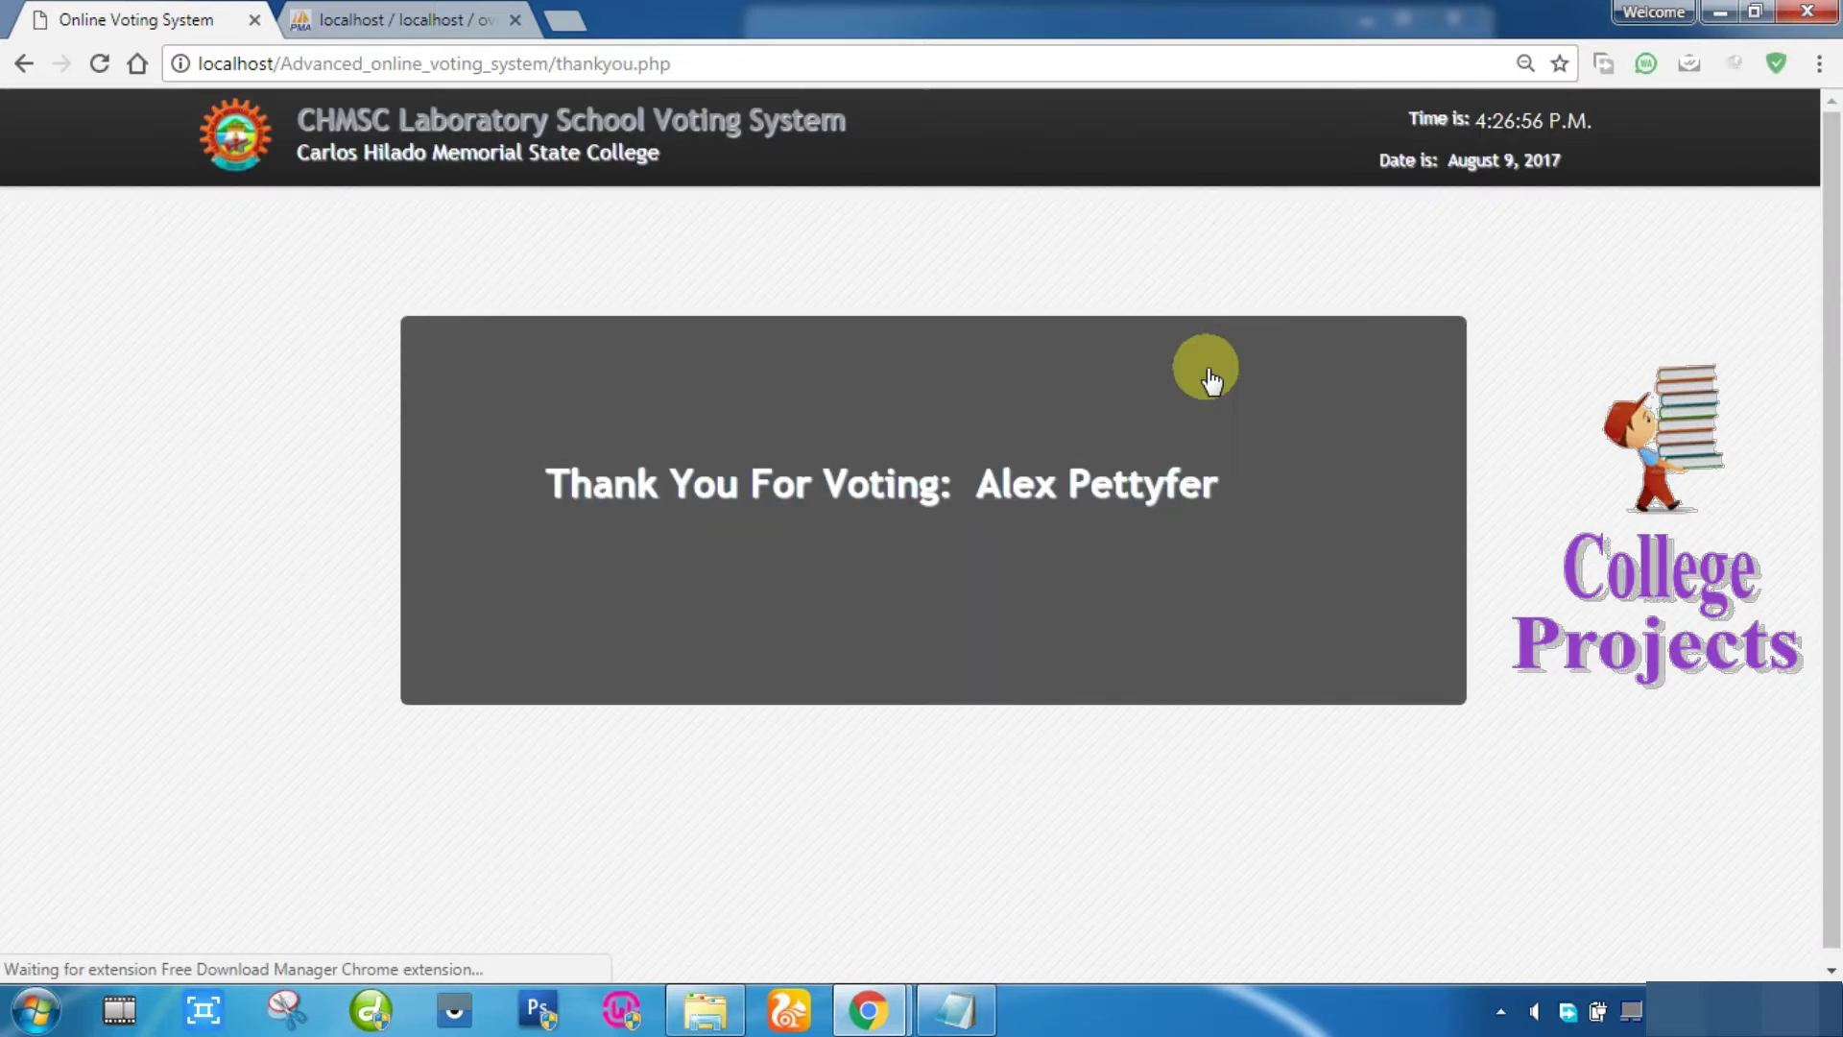
pyautogui.moveTo(975, 486); pyautogui.dragTo(1212, 487)
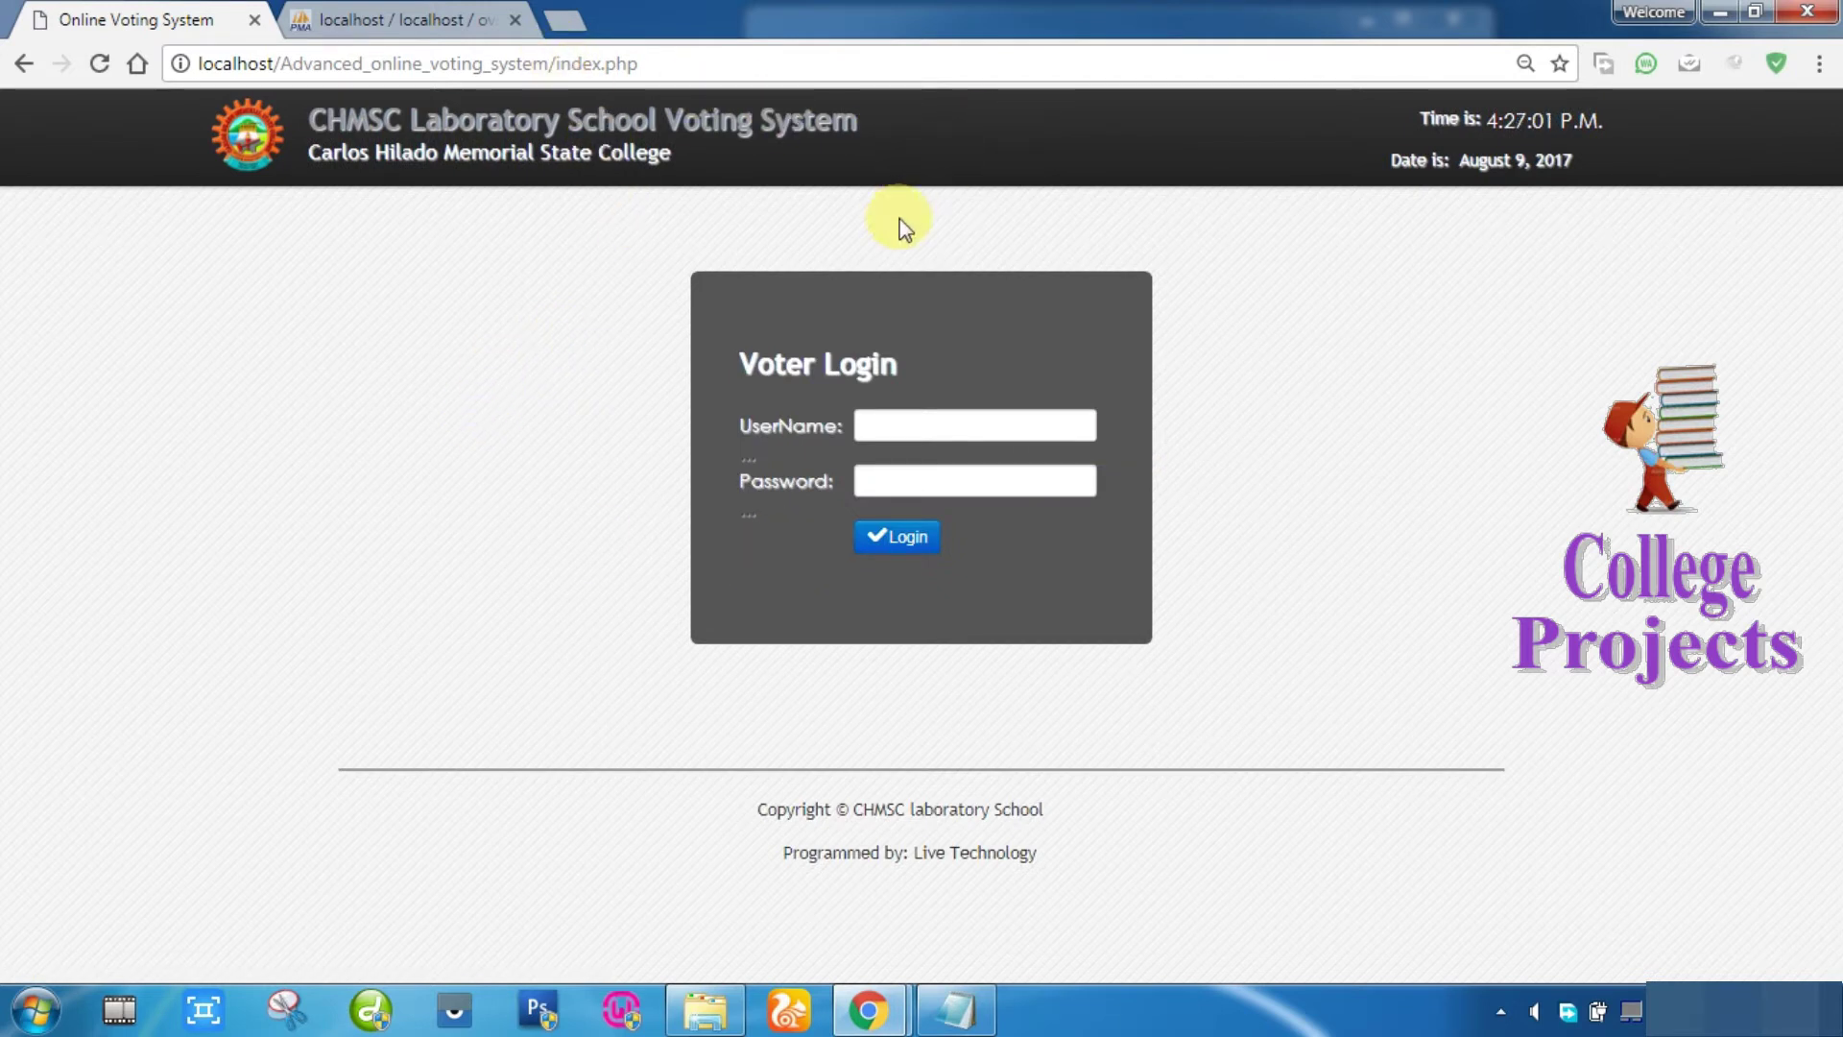
# Step: Go to the admin page by replacing index.php with admin, then sign in as admin
pyautogui.moveTo(555, 64); pyautogui.dragTo(639, 64)
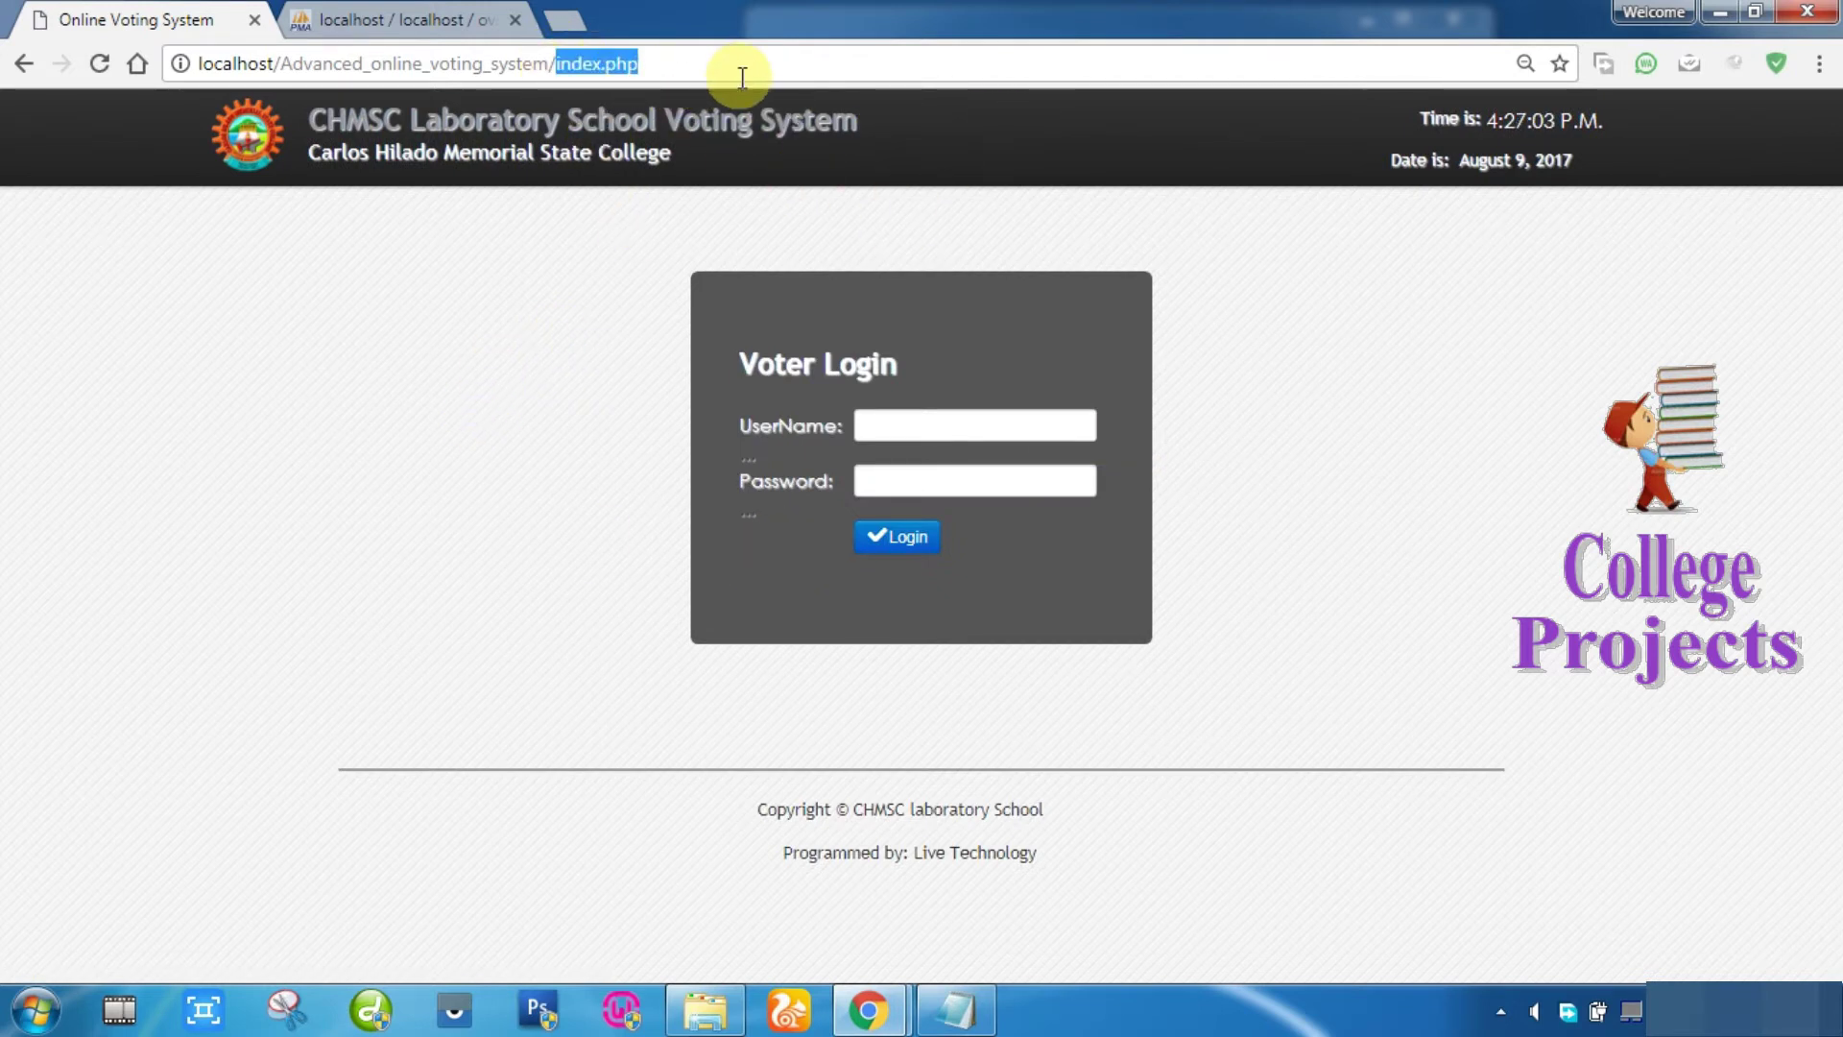
pyautogui.write('admin')
pyautogui.press('Return')
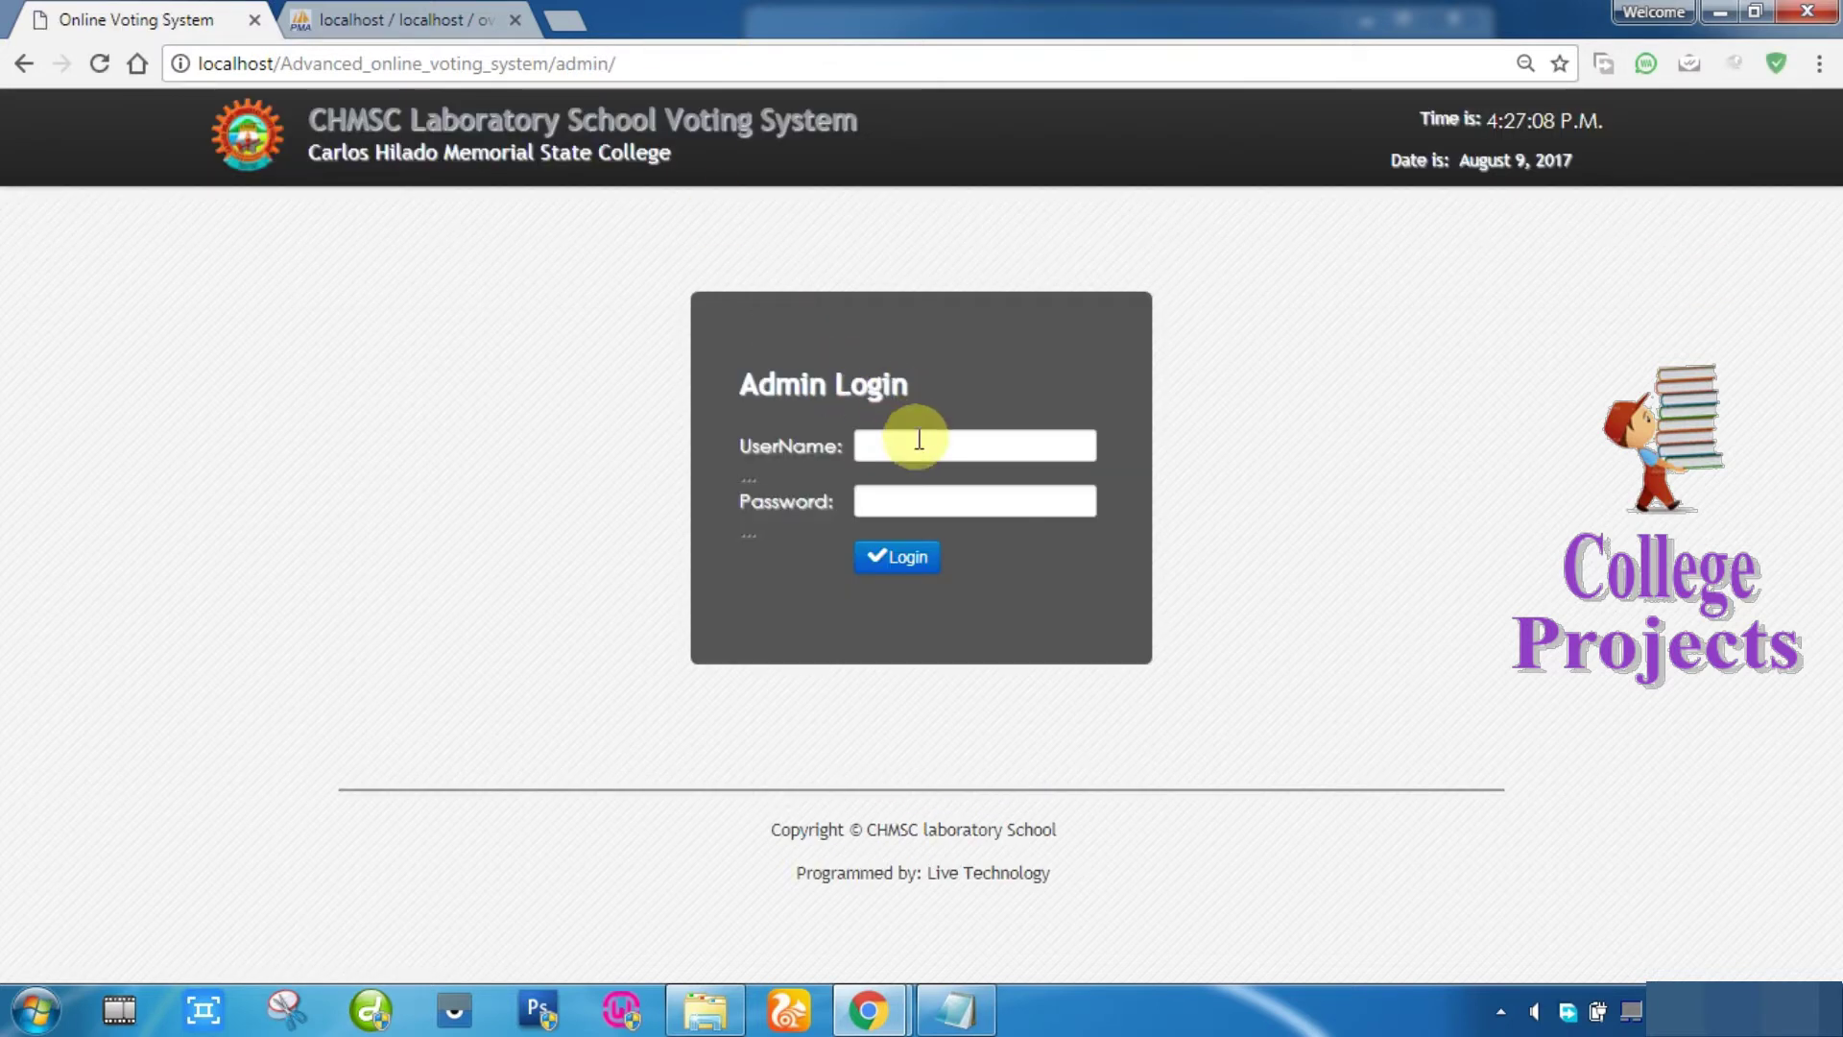
pyautogui.click(911, 447)
pyautogui.write('adm')
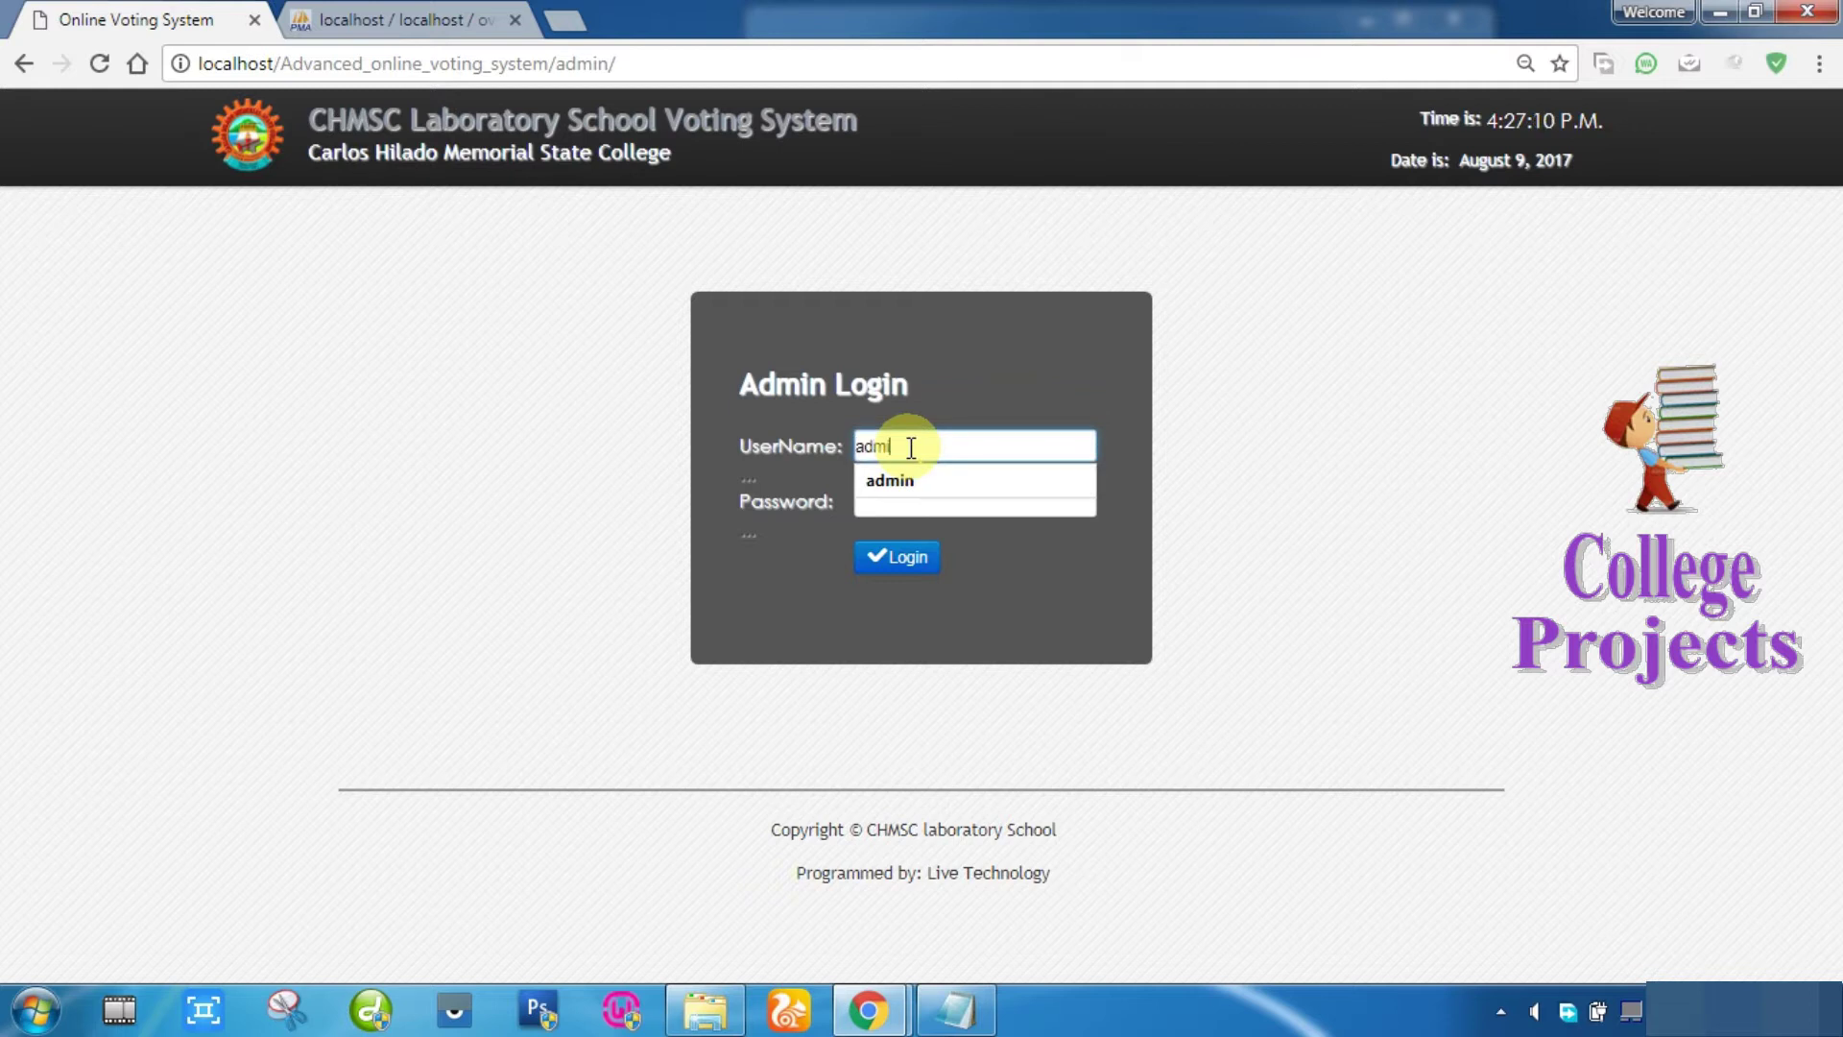
pyautogui.write('in')
pyautogui.press('Tab')
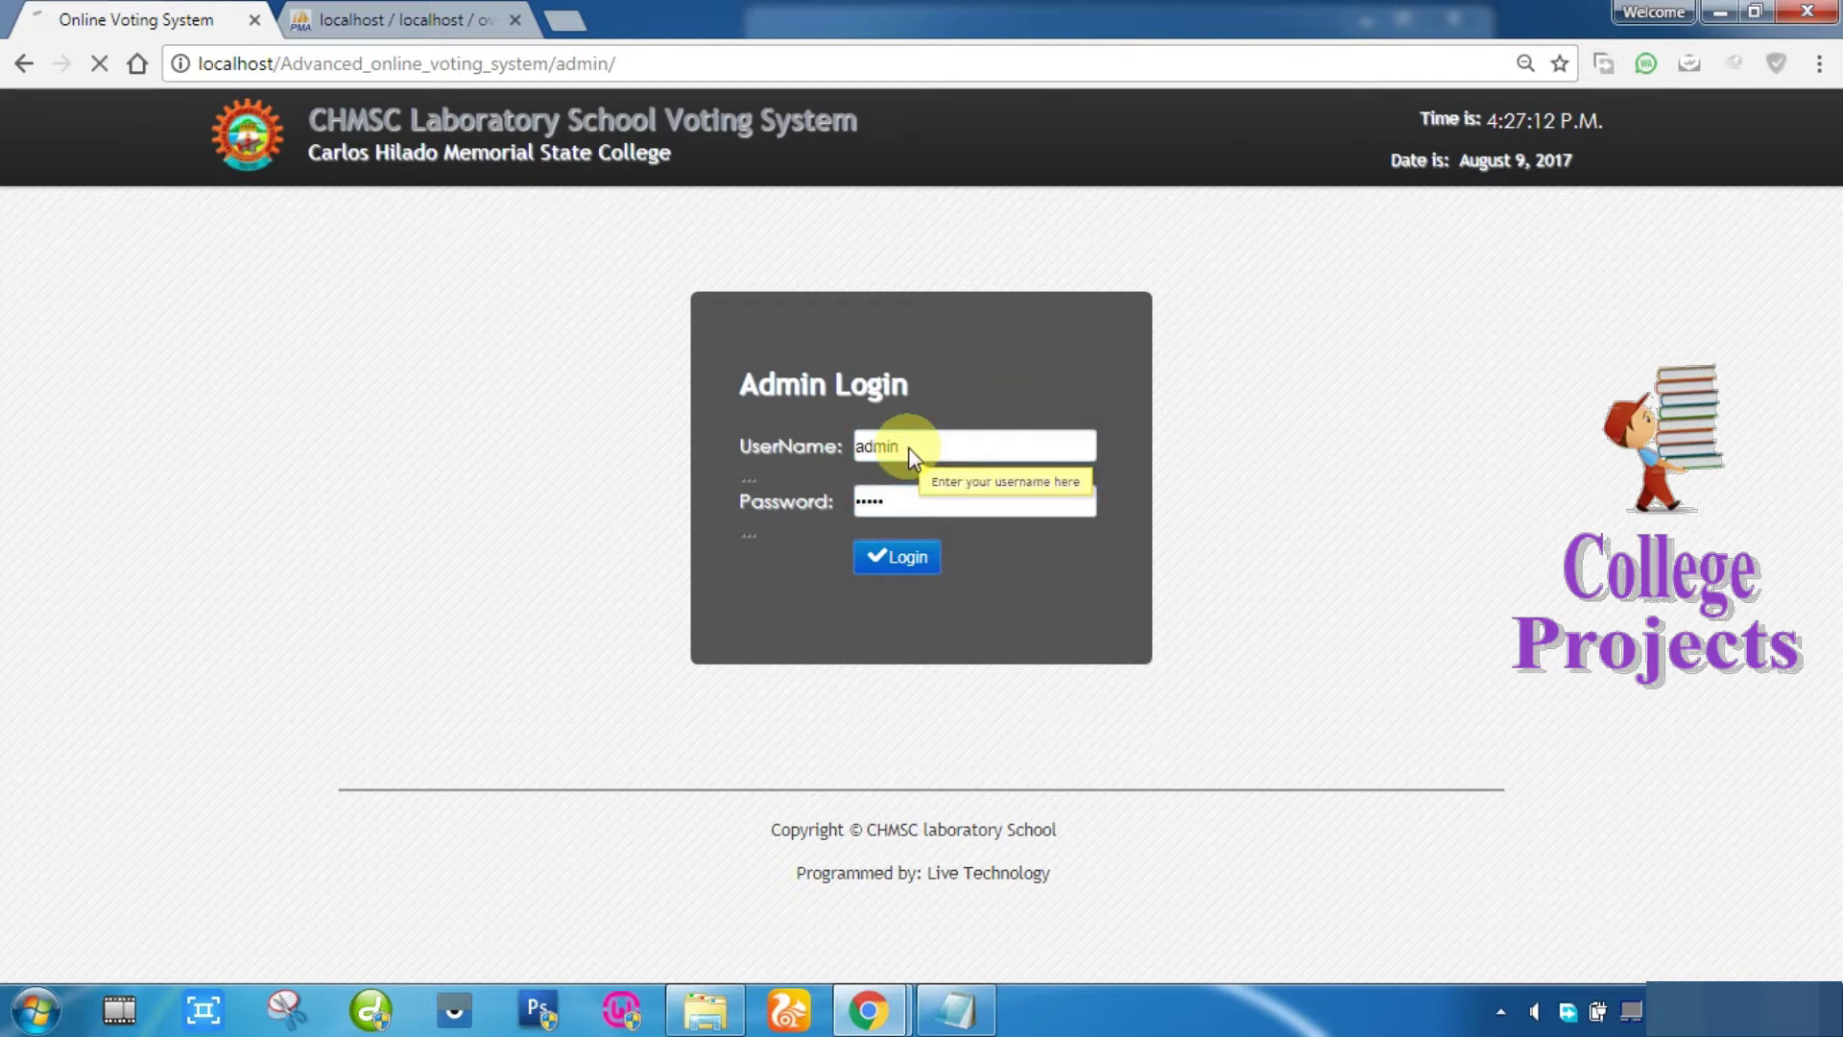
pyautogui.press('Return')
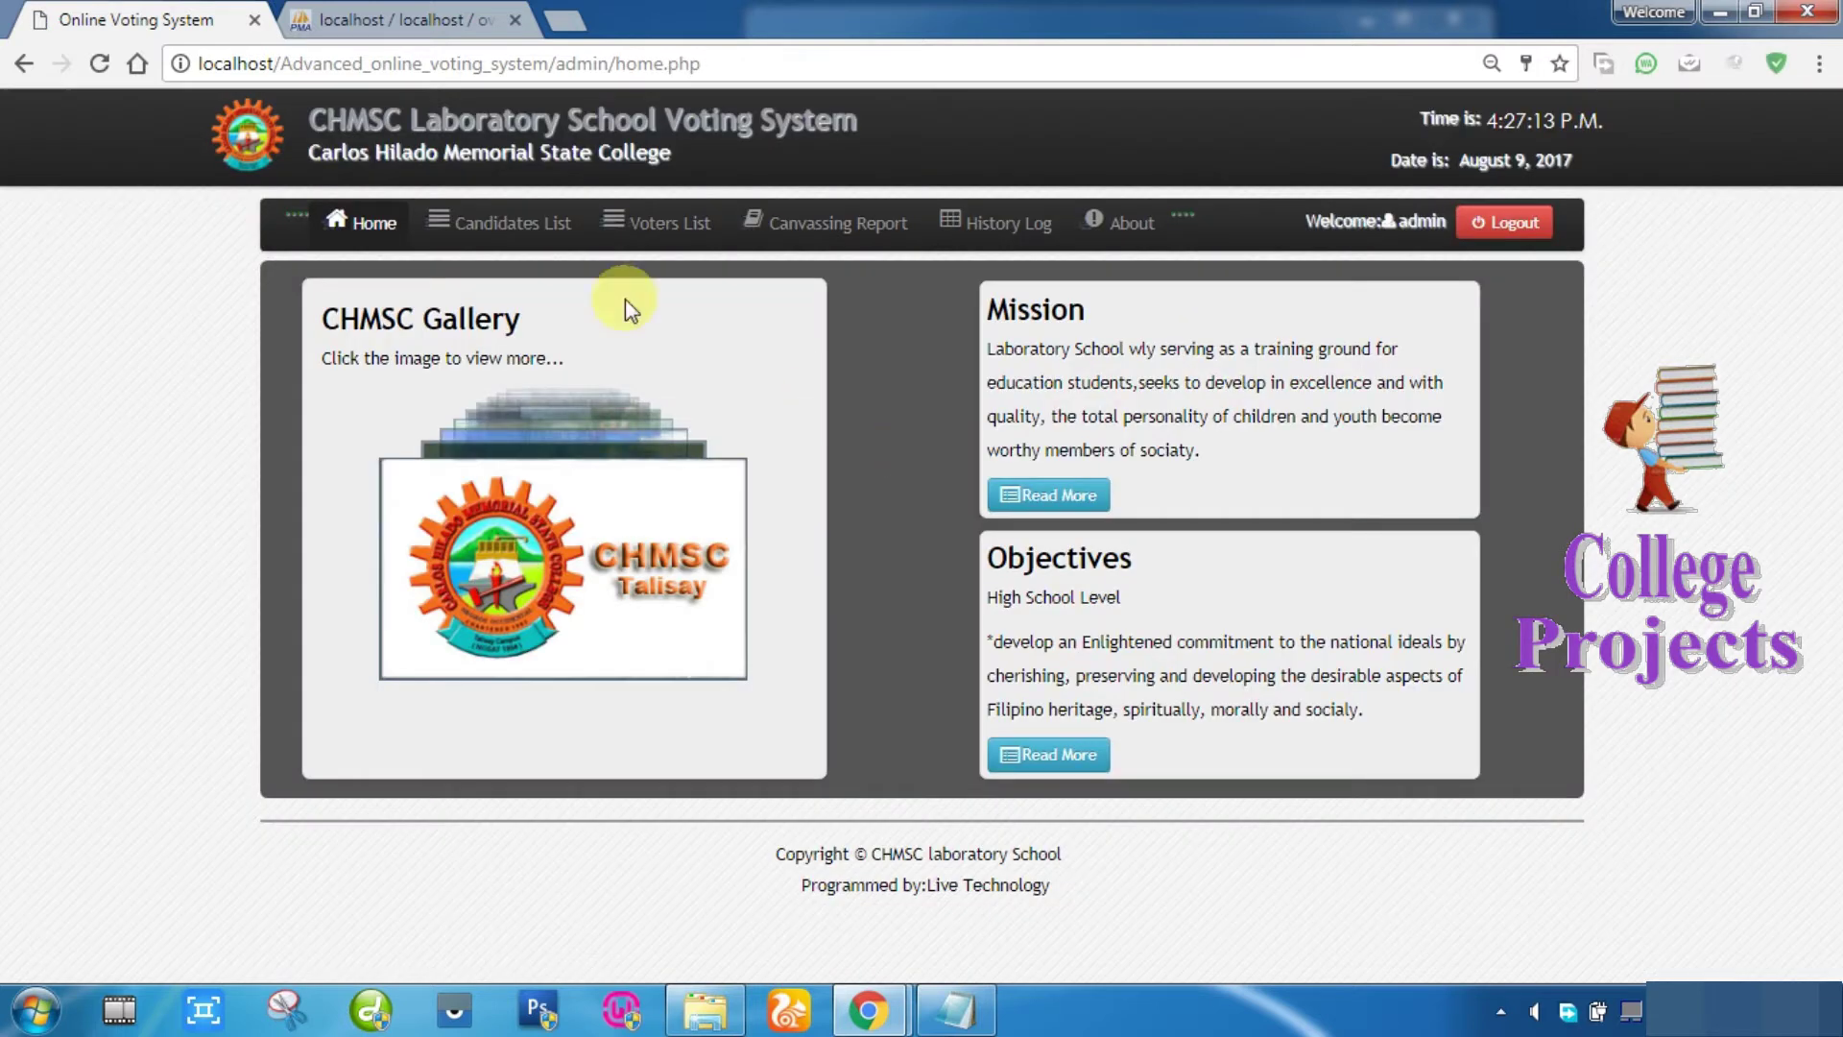
# Step: Verify in the Voters List that the second voter's status is Voted, then open Candidates List
pyautogui.click(699, 229)
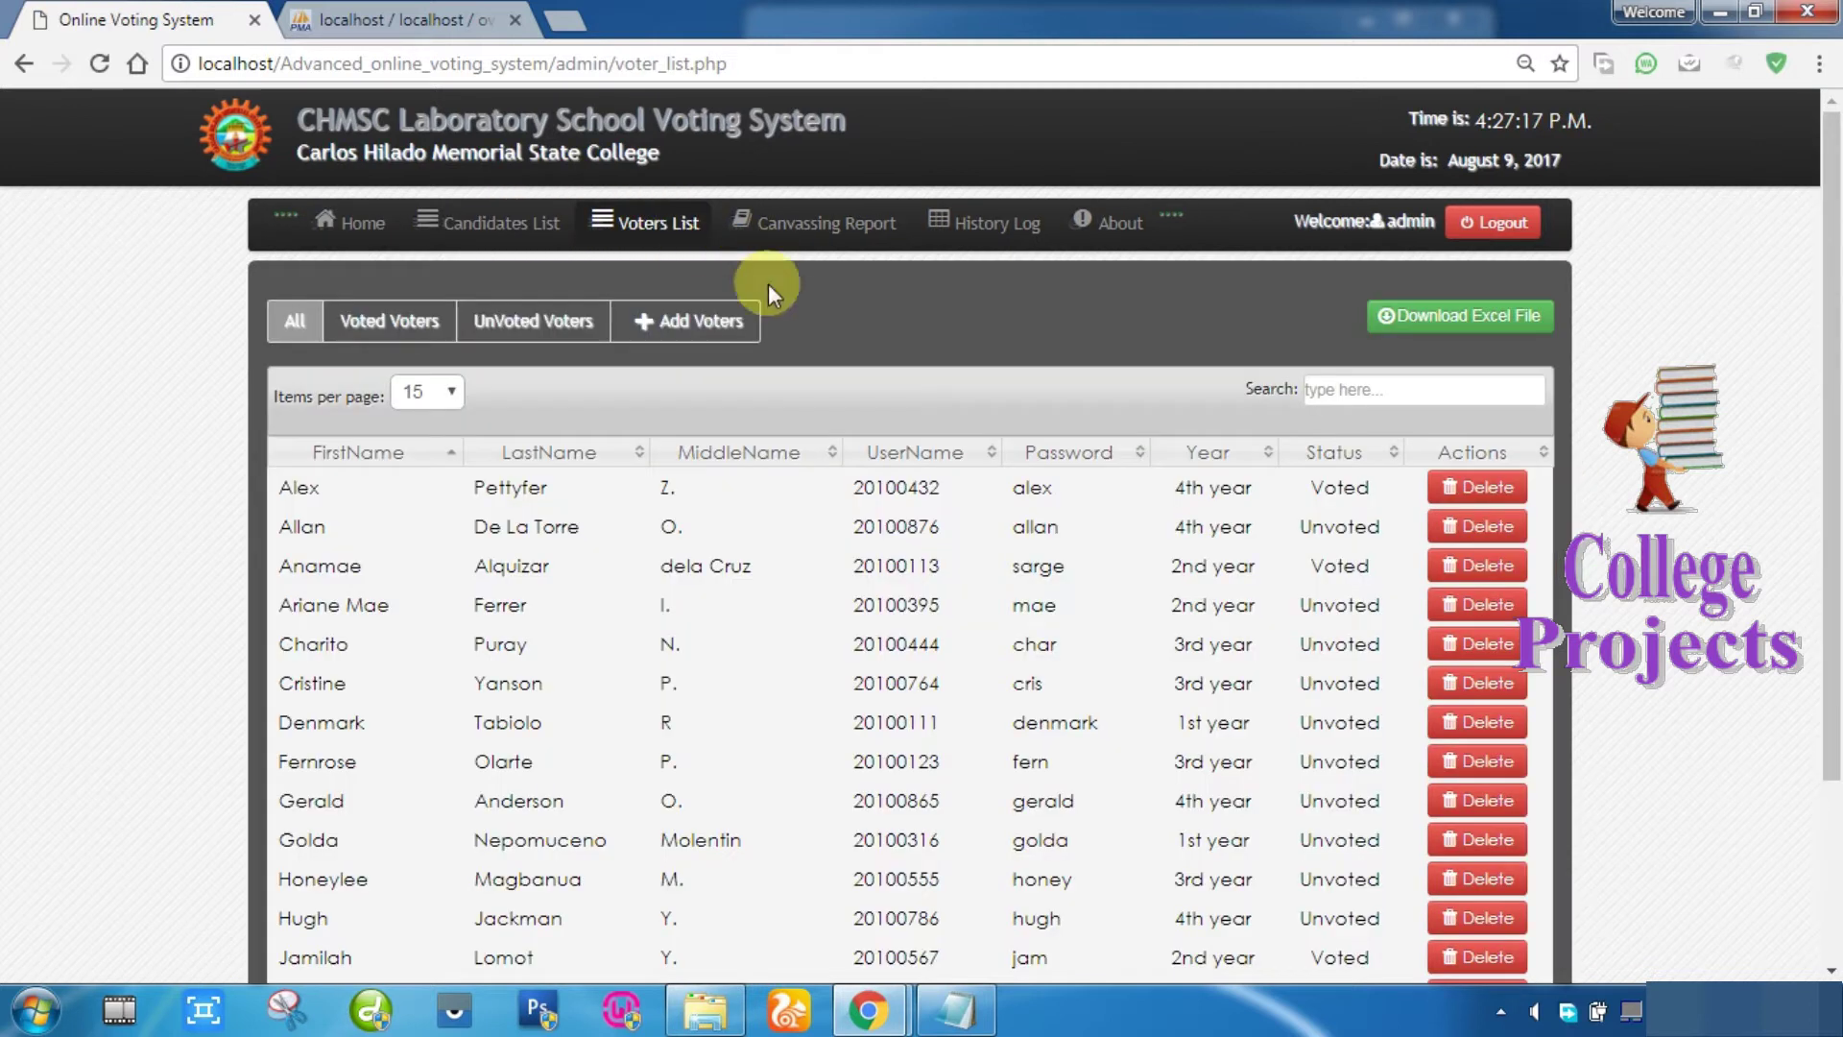
pyautogui.moveTo(1309, 489); pyautogui.dragTo(1365, 493)
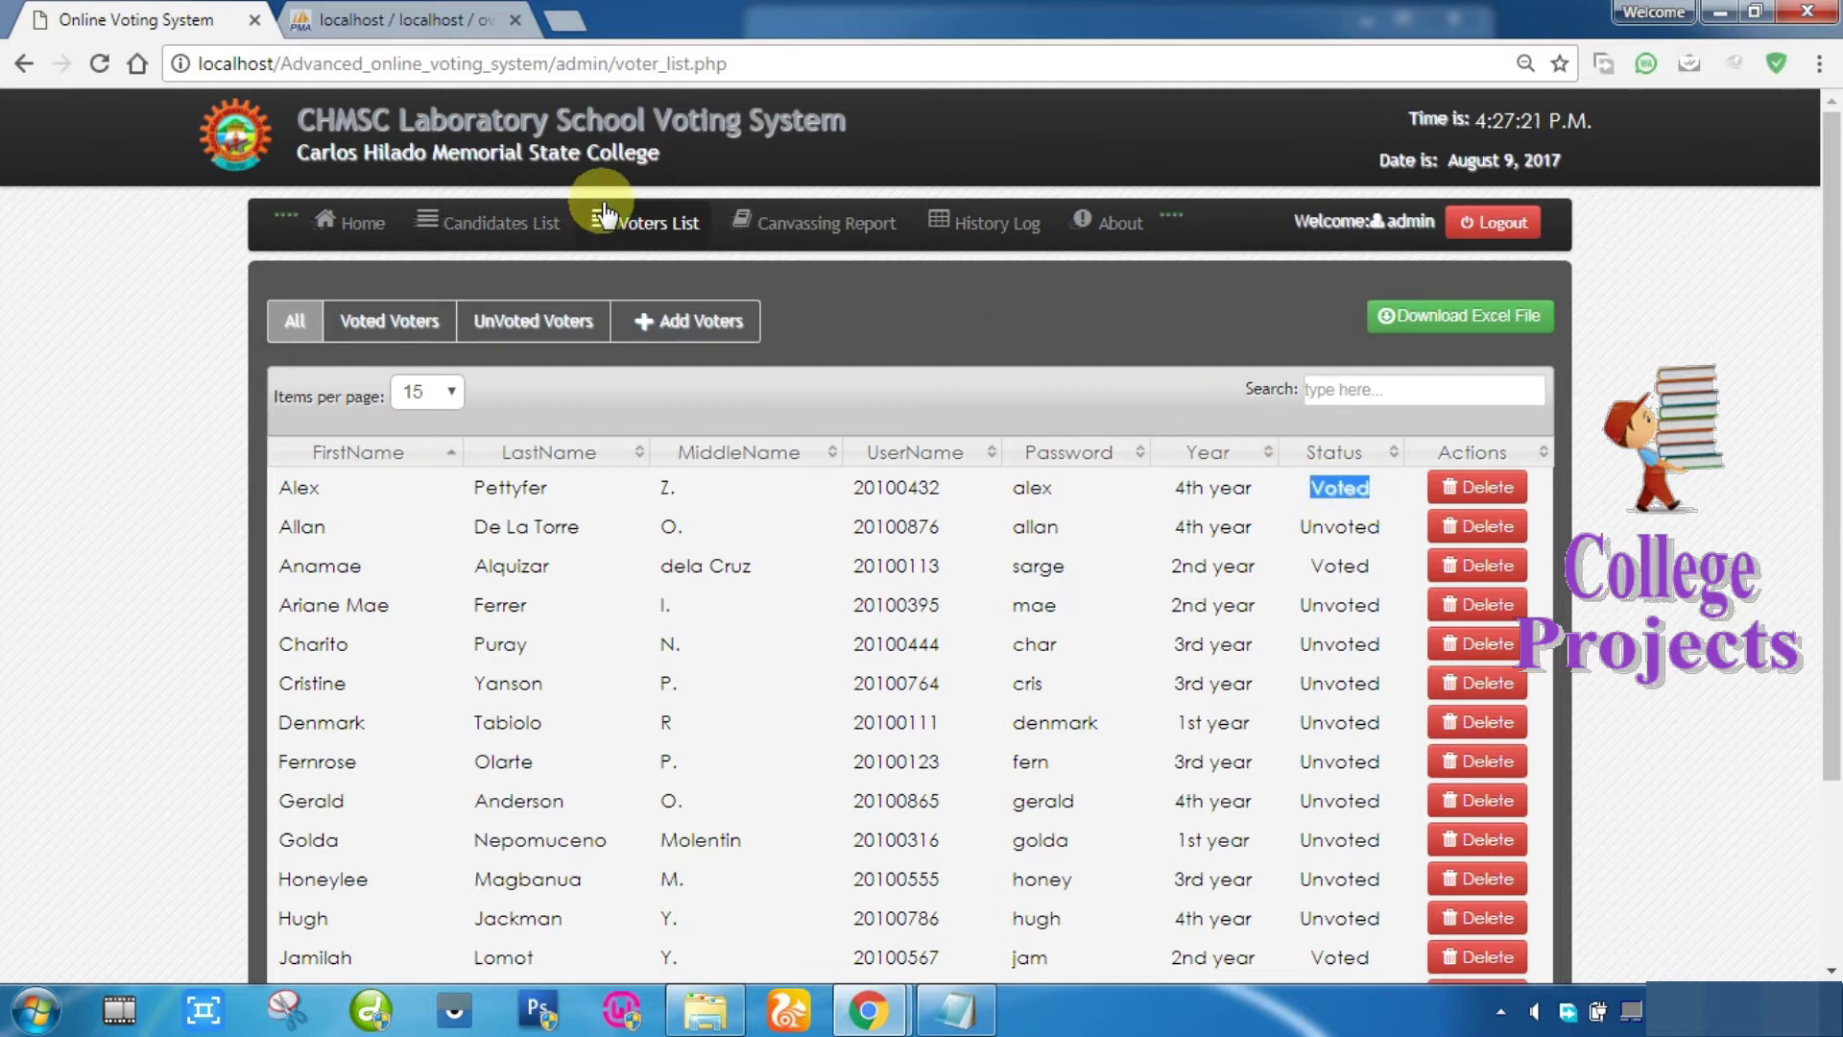
pyautogui.click(509, 221)
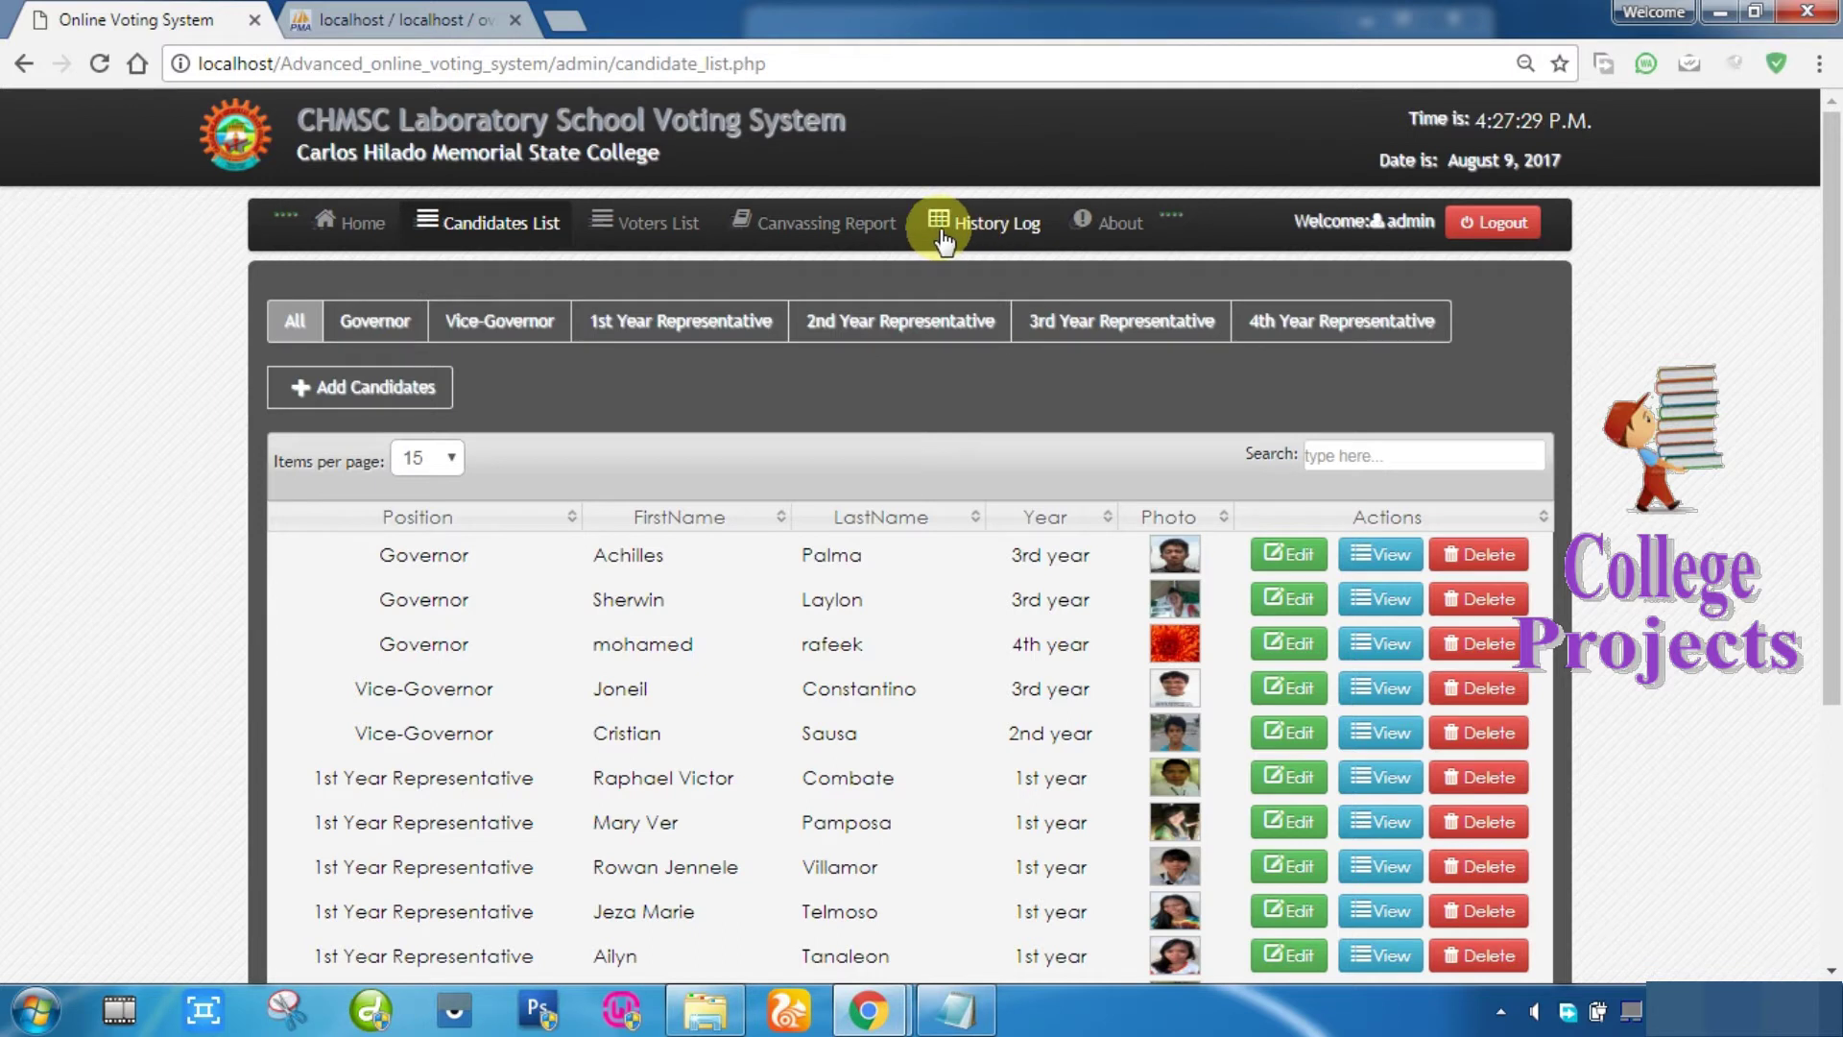
# Step: Open the Canvassing Report and sort it by No. of Votes, highest first
pyautogui.click(822, 229)
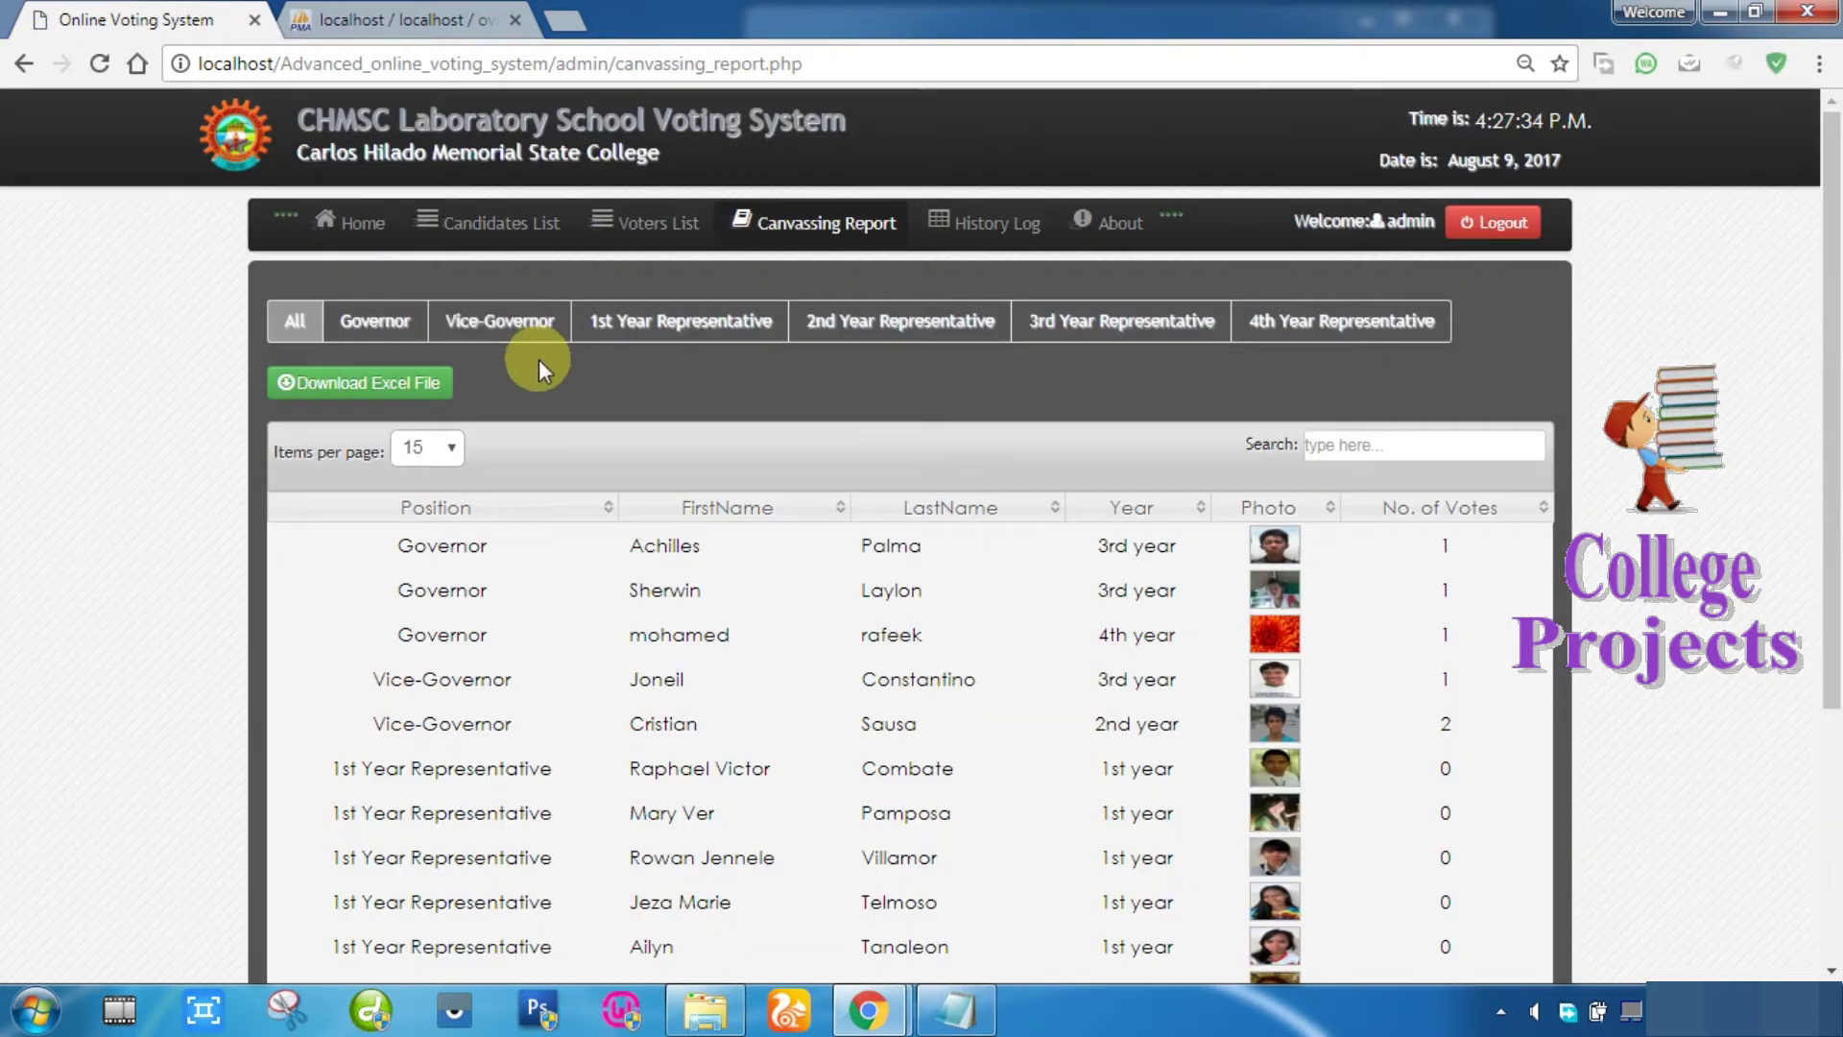
pyautogui.scroll(-4, 581, 470)
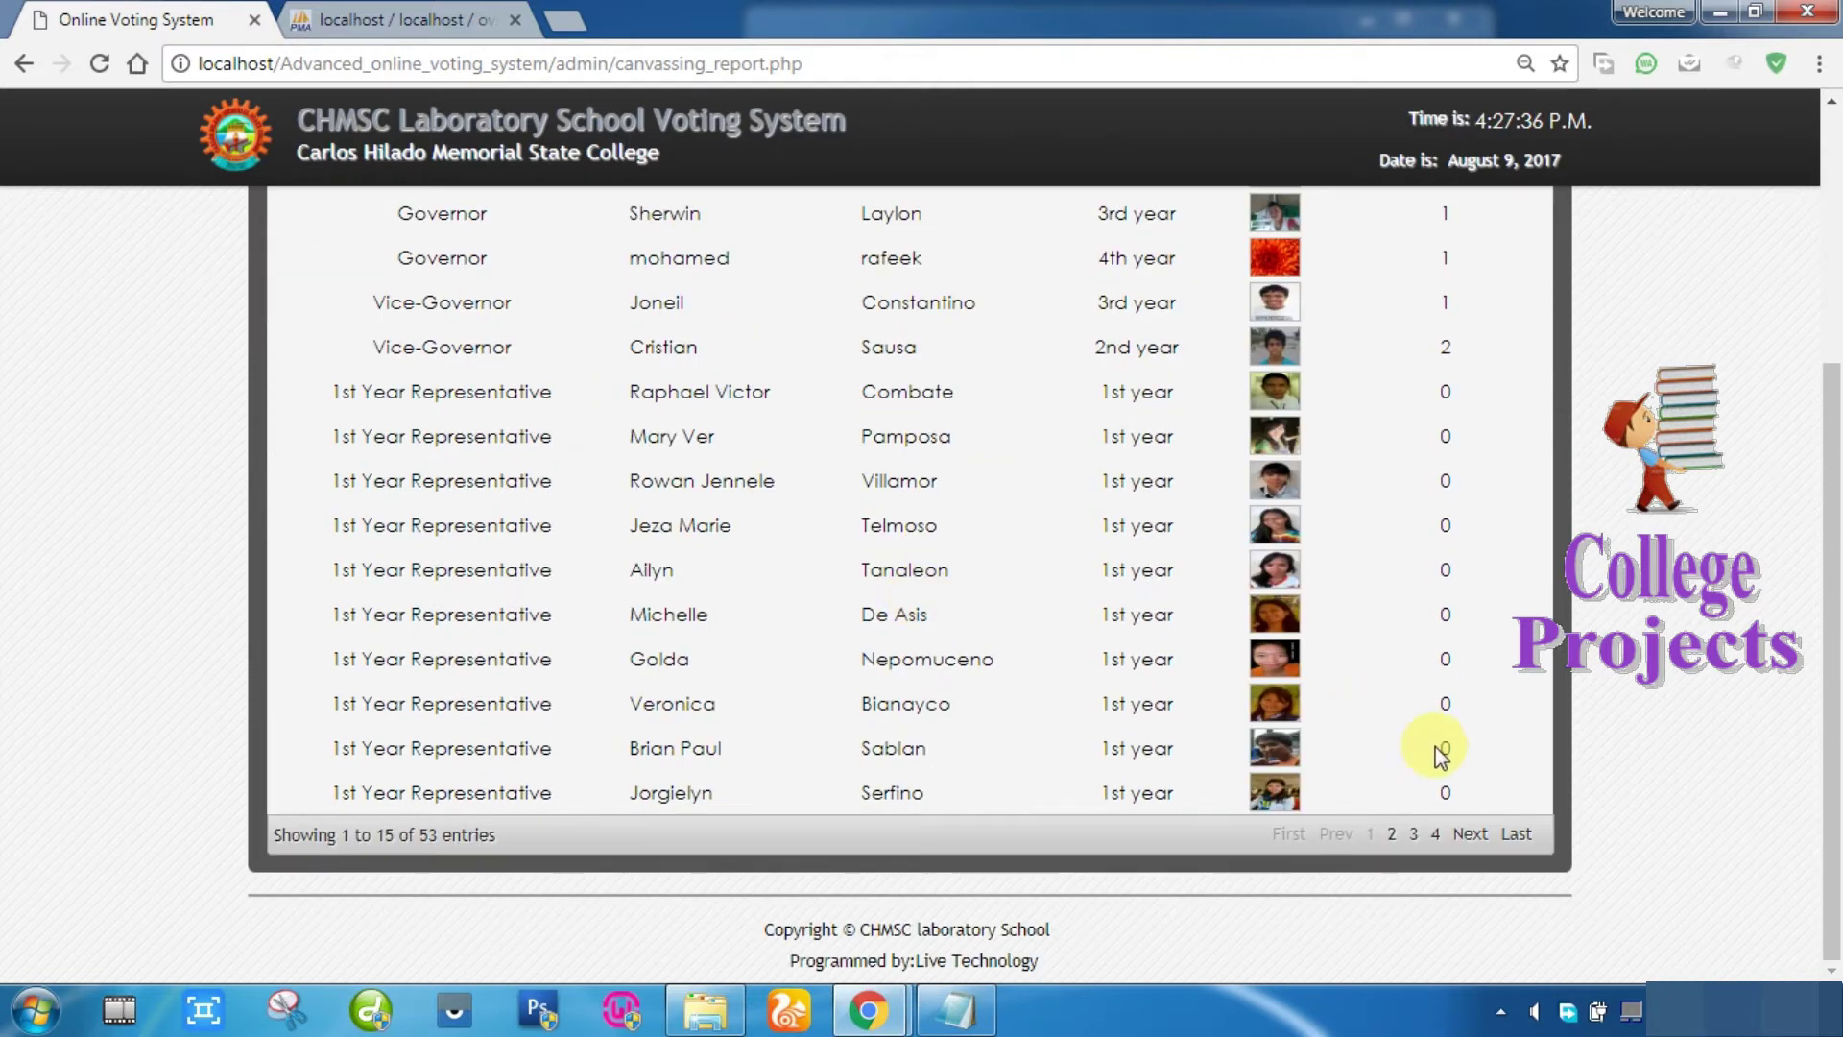
pyautogui.scroll(3, 1440, 754)
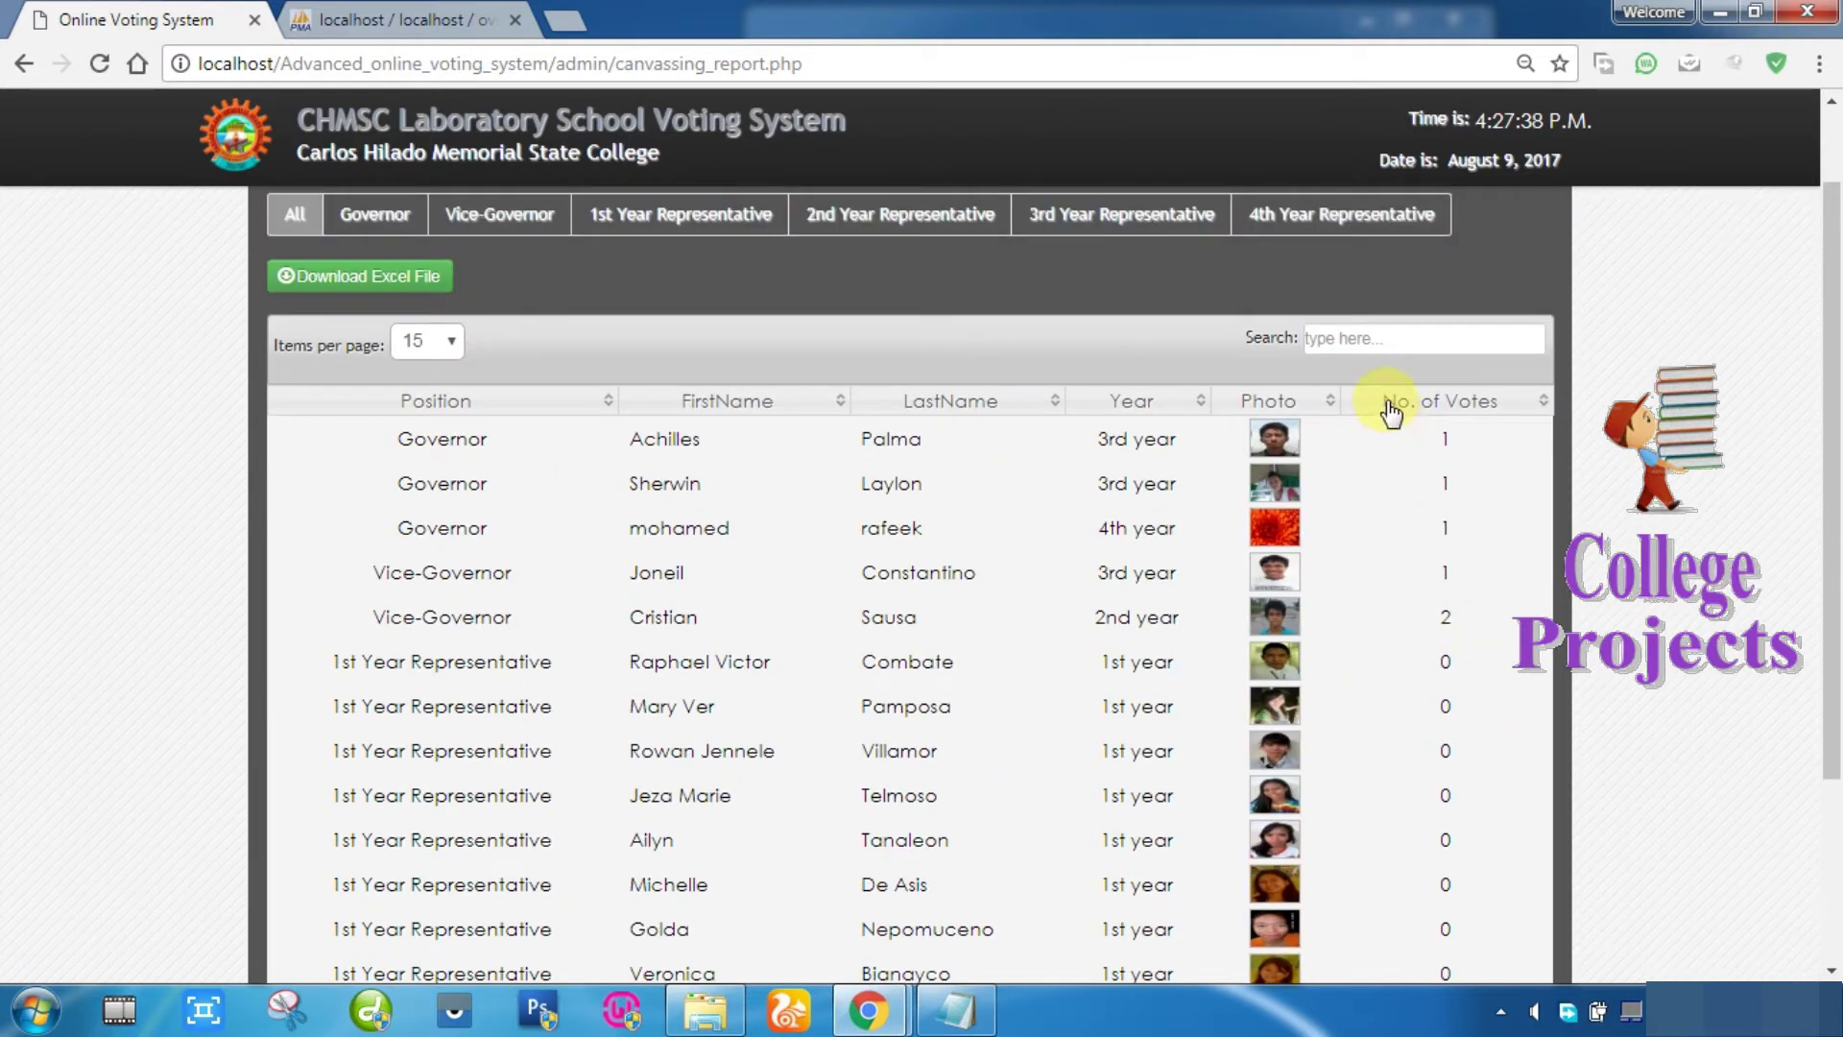
pyautogui.click(1518, 411)
pyautogui.scroll(1, 1411, 557)
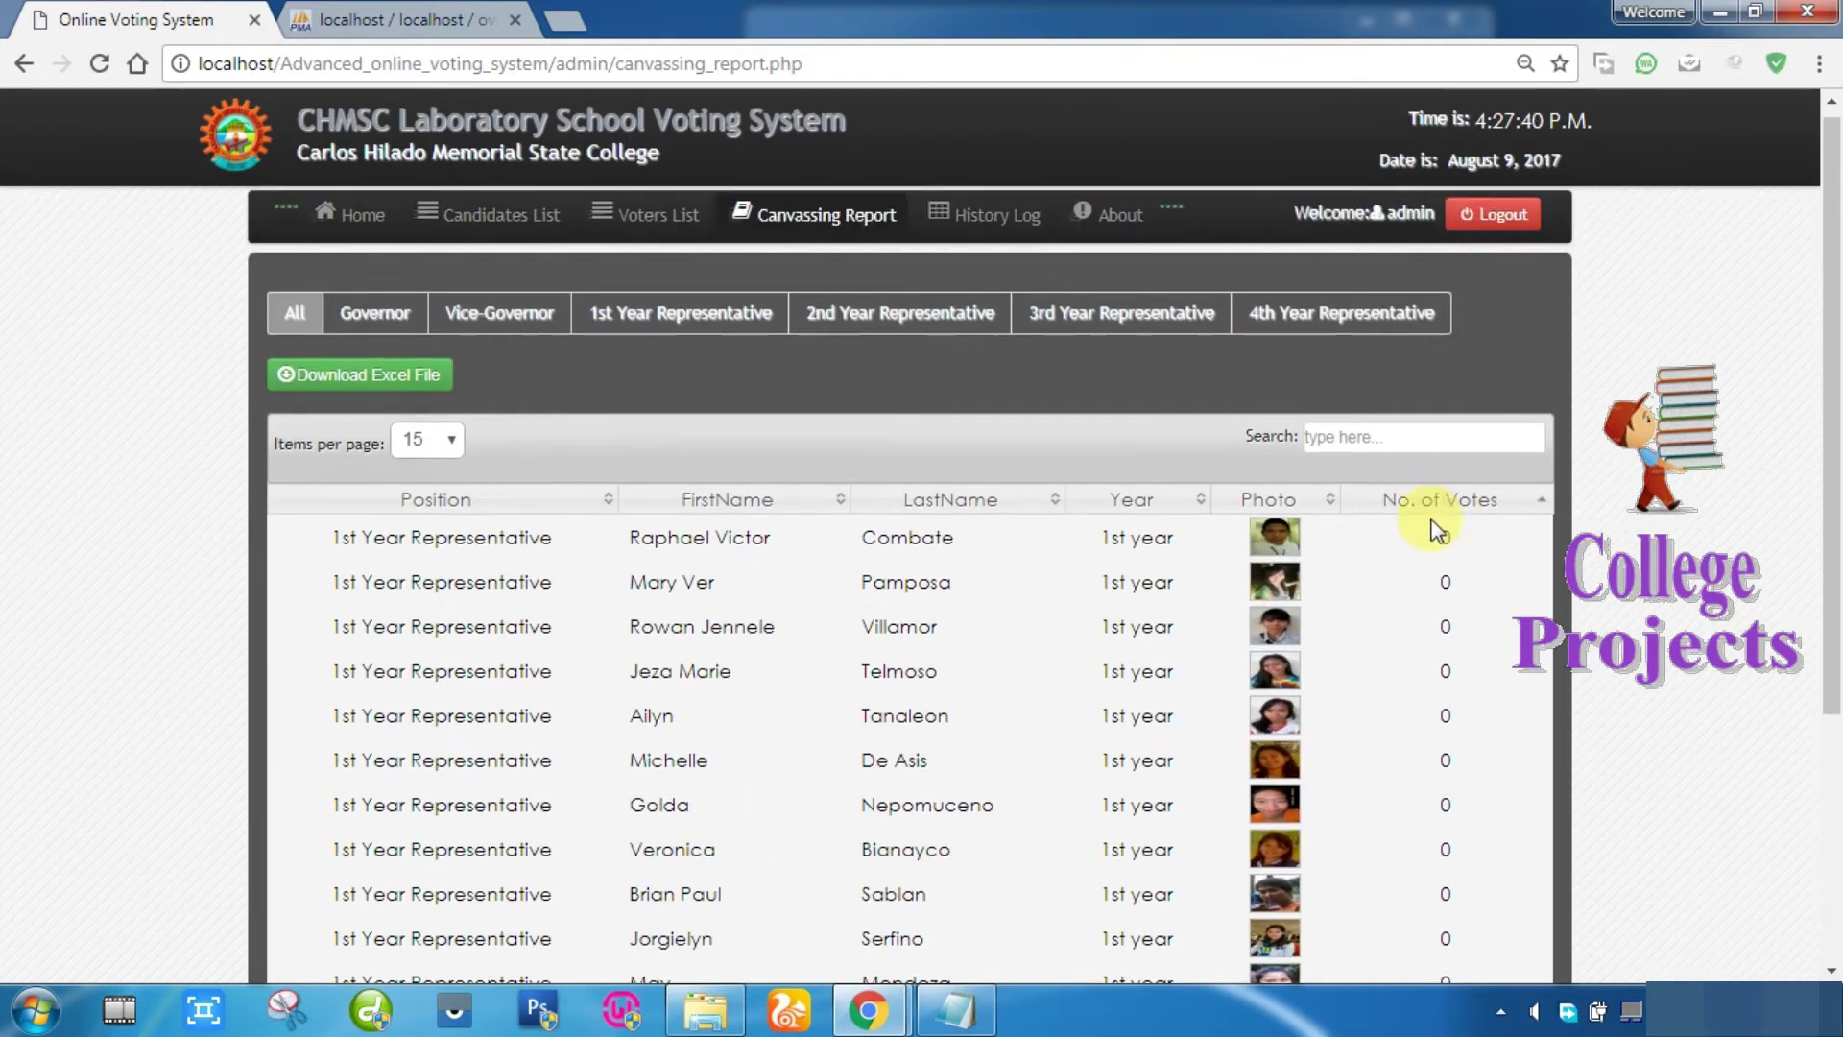
pyautogui.click(1469, 511)
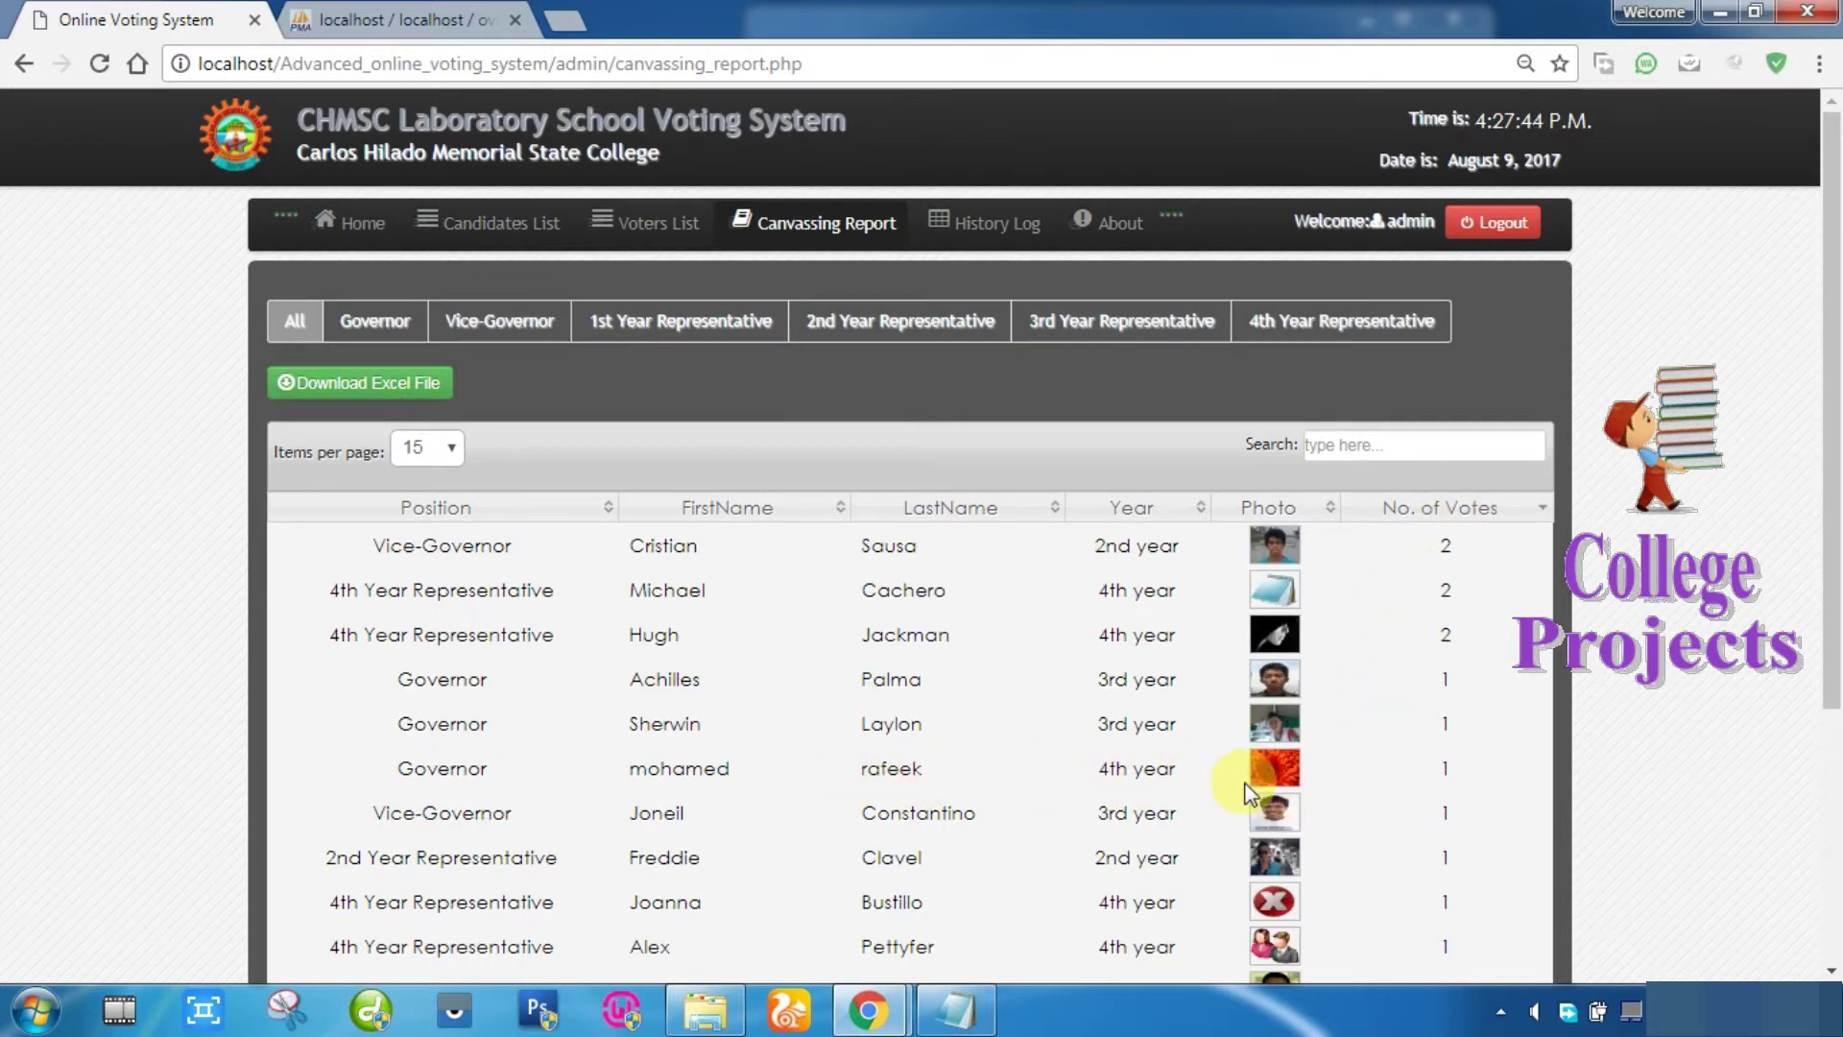
pyautogui.scroll(-4, 1440, 780)
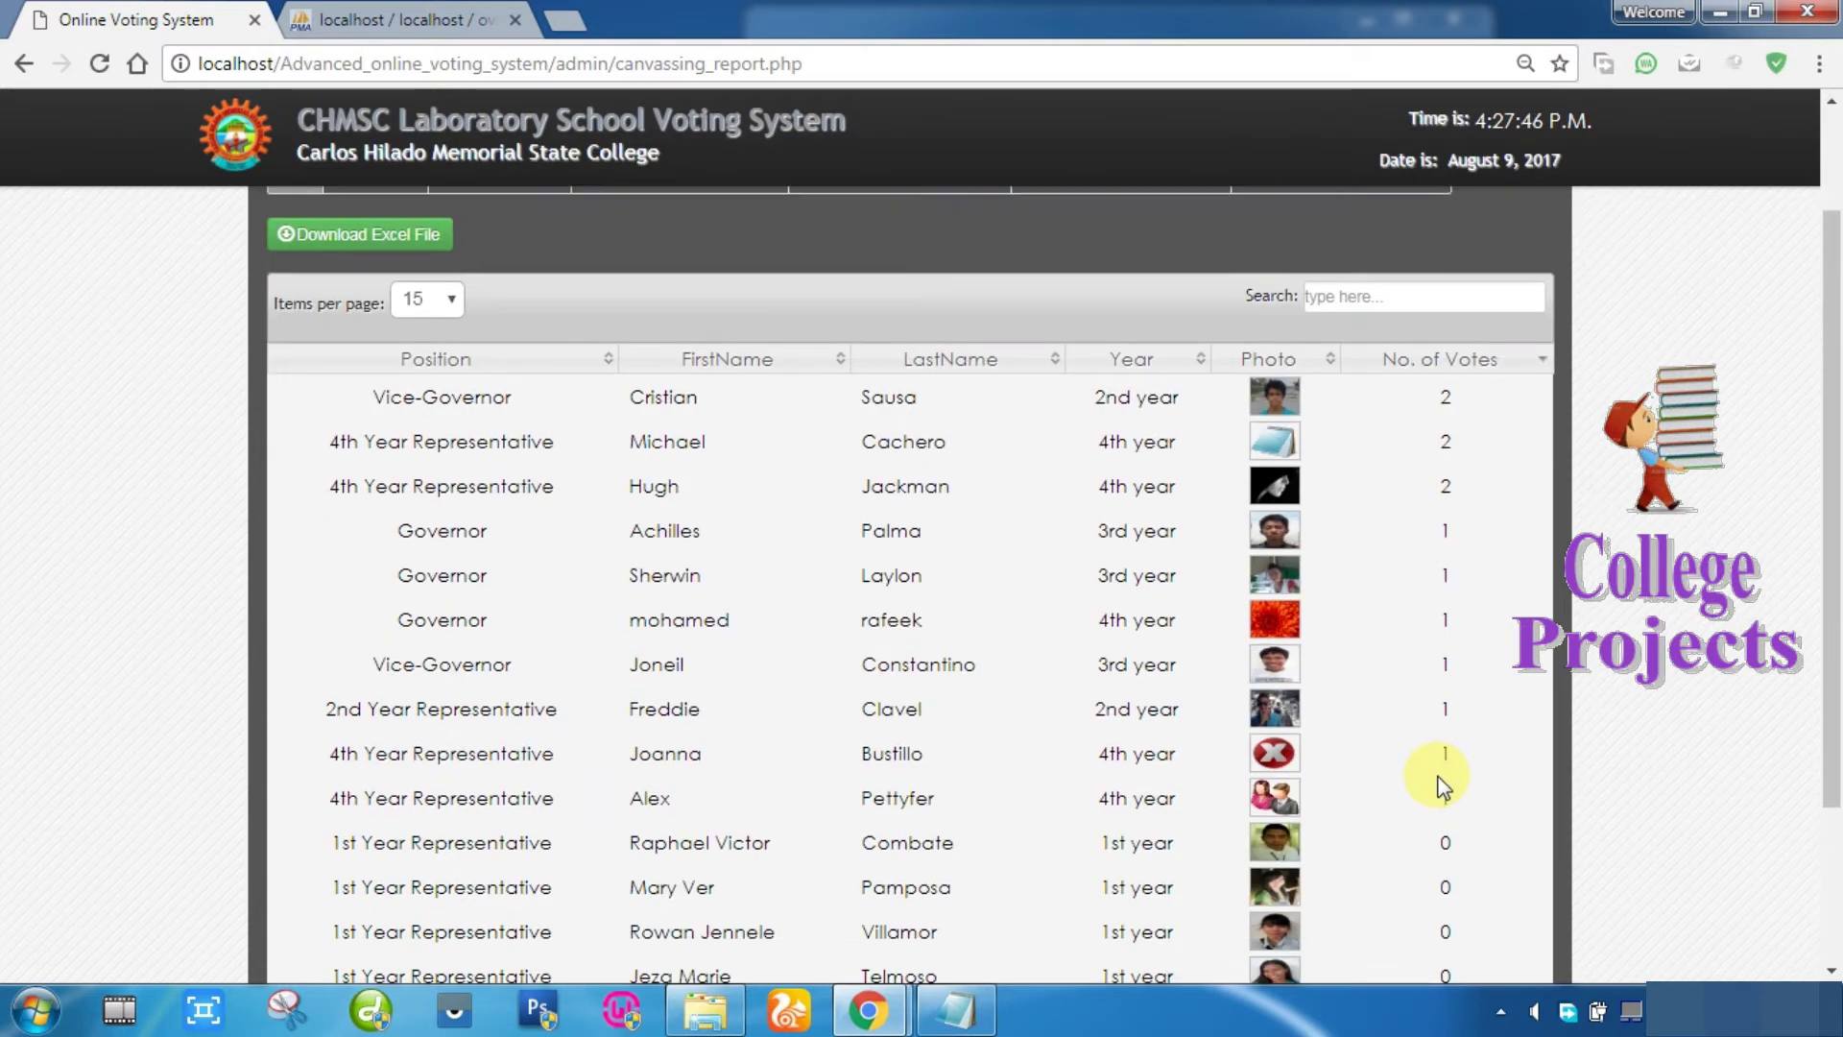